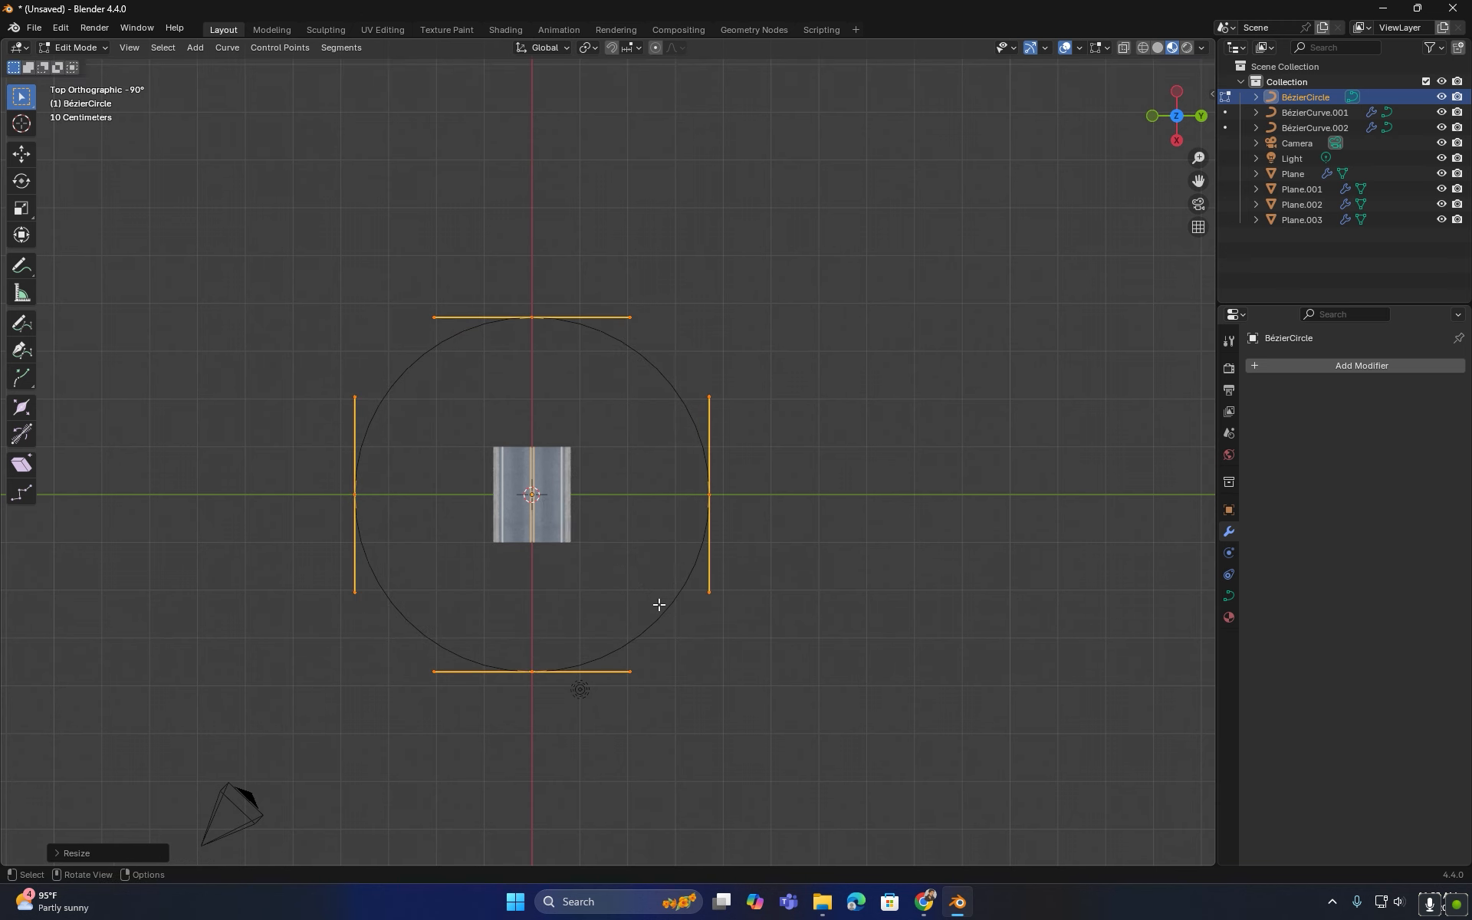
- Select the road plane and set its Curve modifier's curve object to the Bézier circle
click(569, 540)
scroll(573, 562, up, 3)
middle_drag(582, 630, 606, 617)
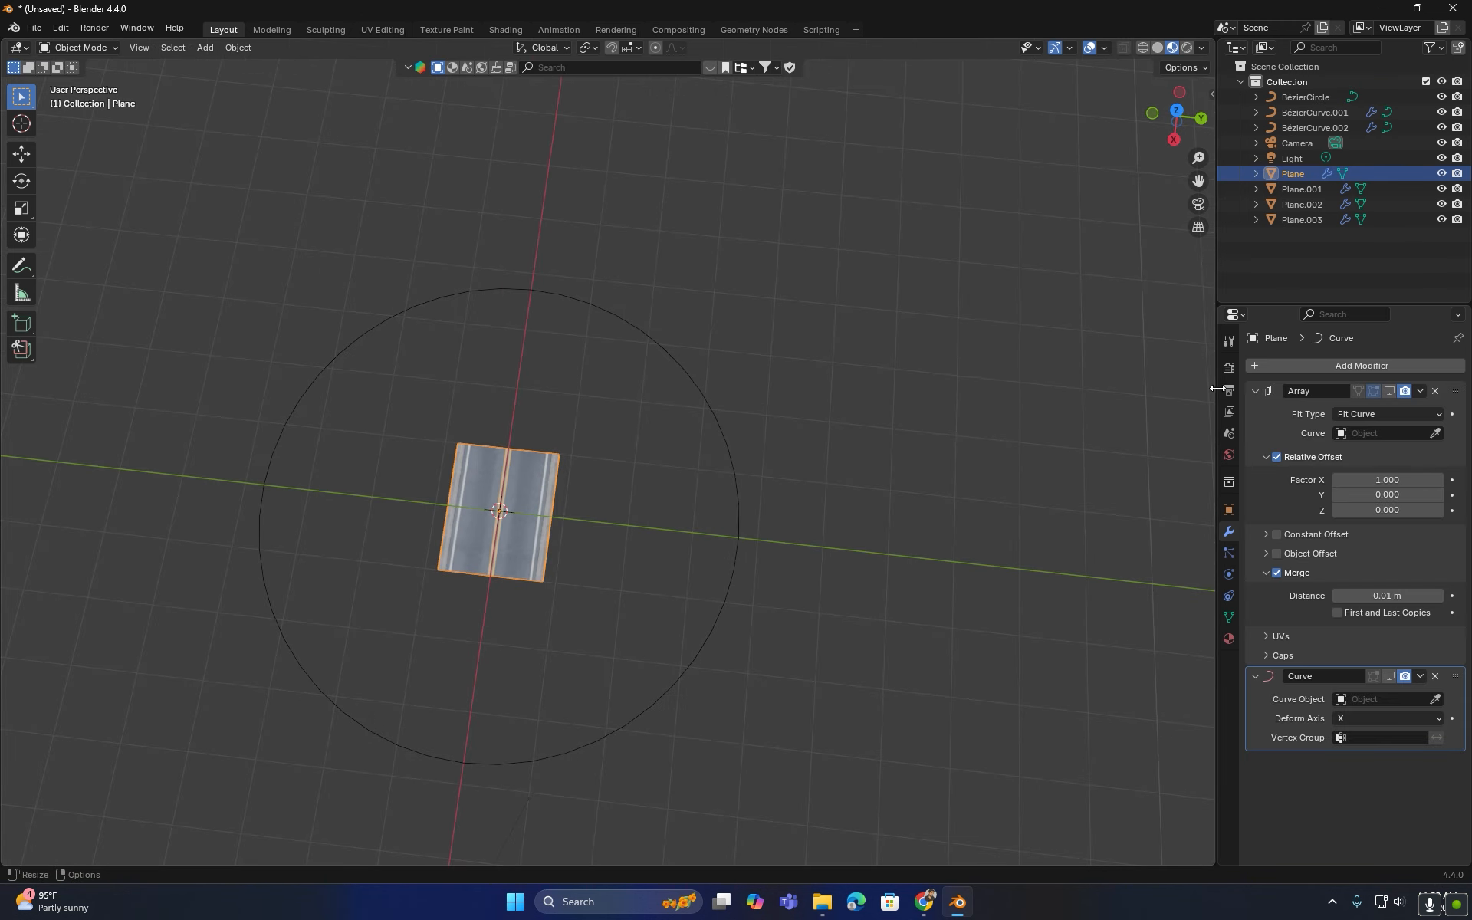
click(1389, 391)
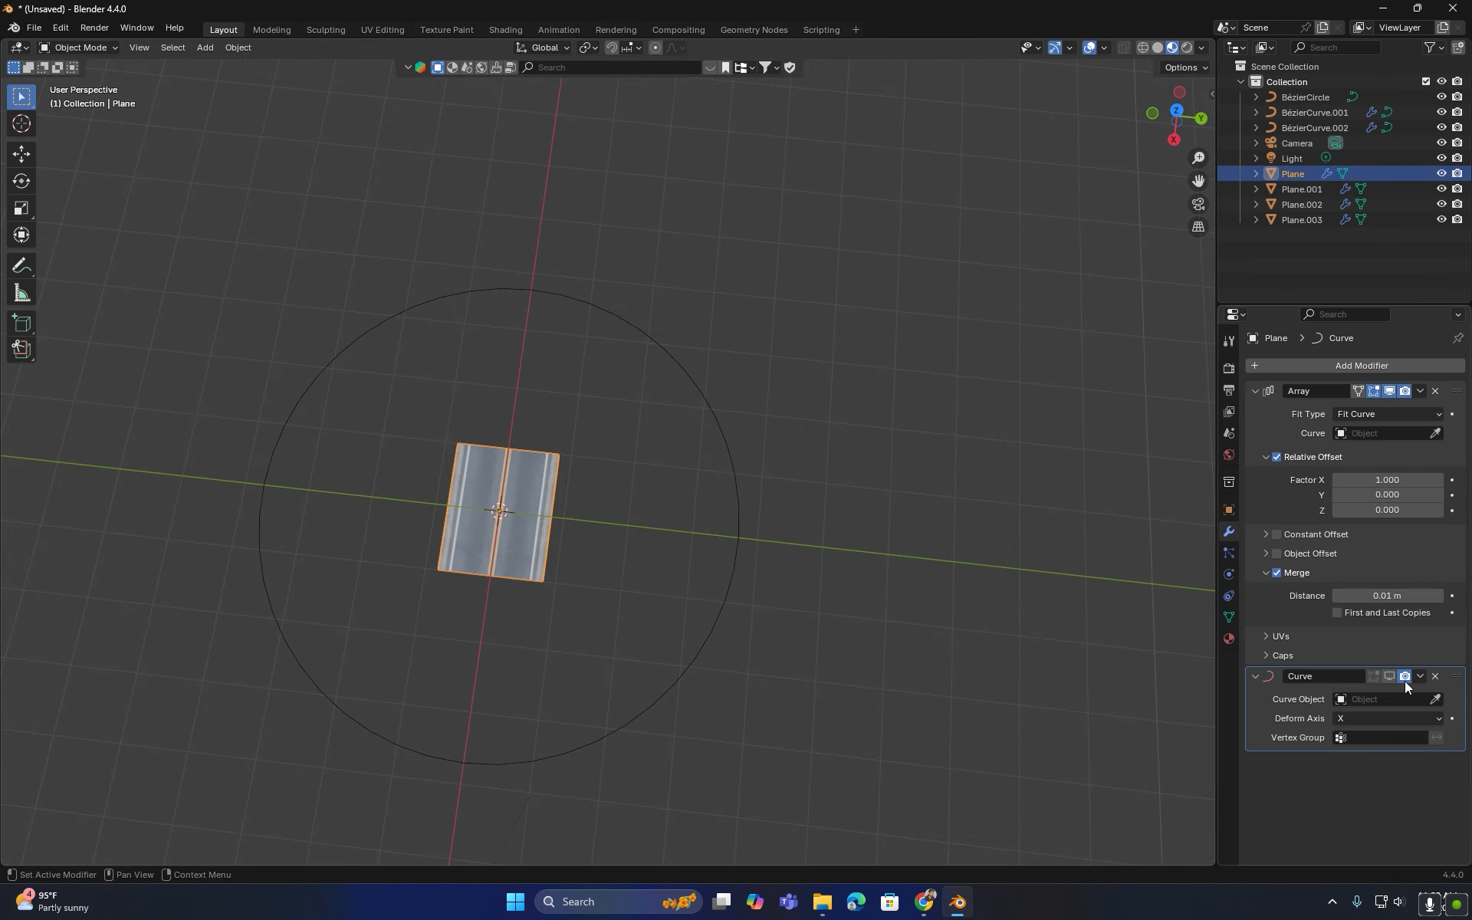
click(1390, 676)
click(1435, 699)
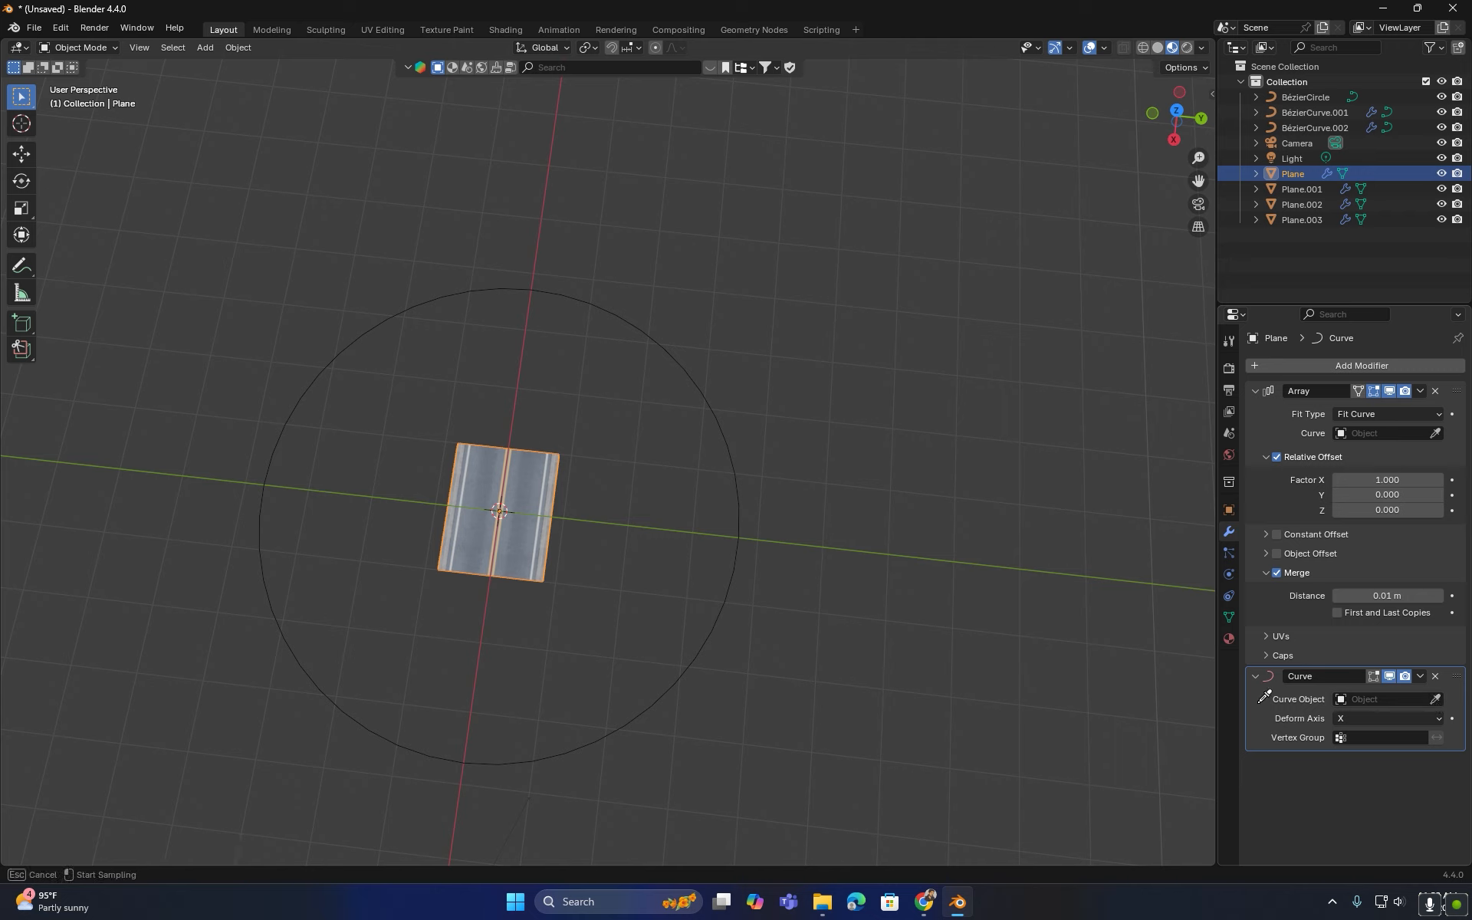
click(739, 562)
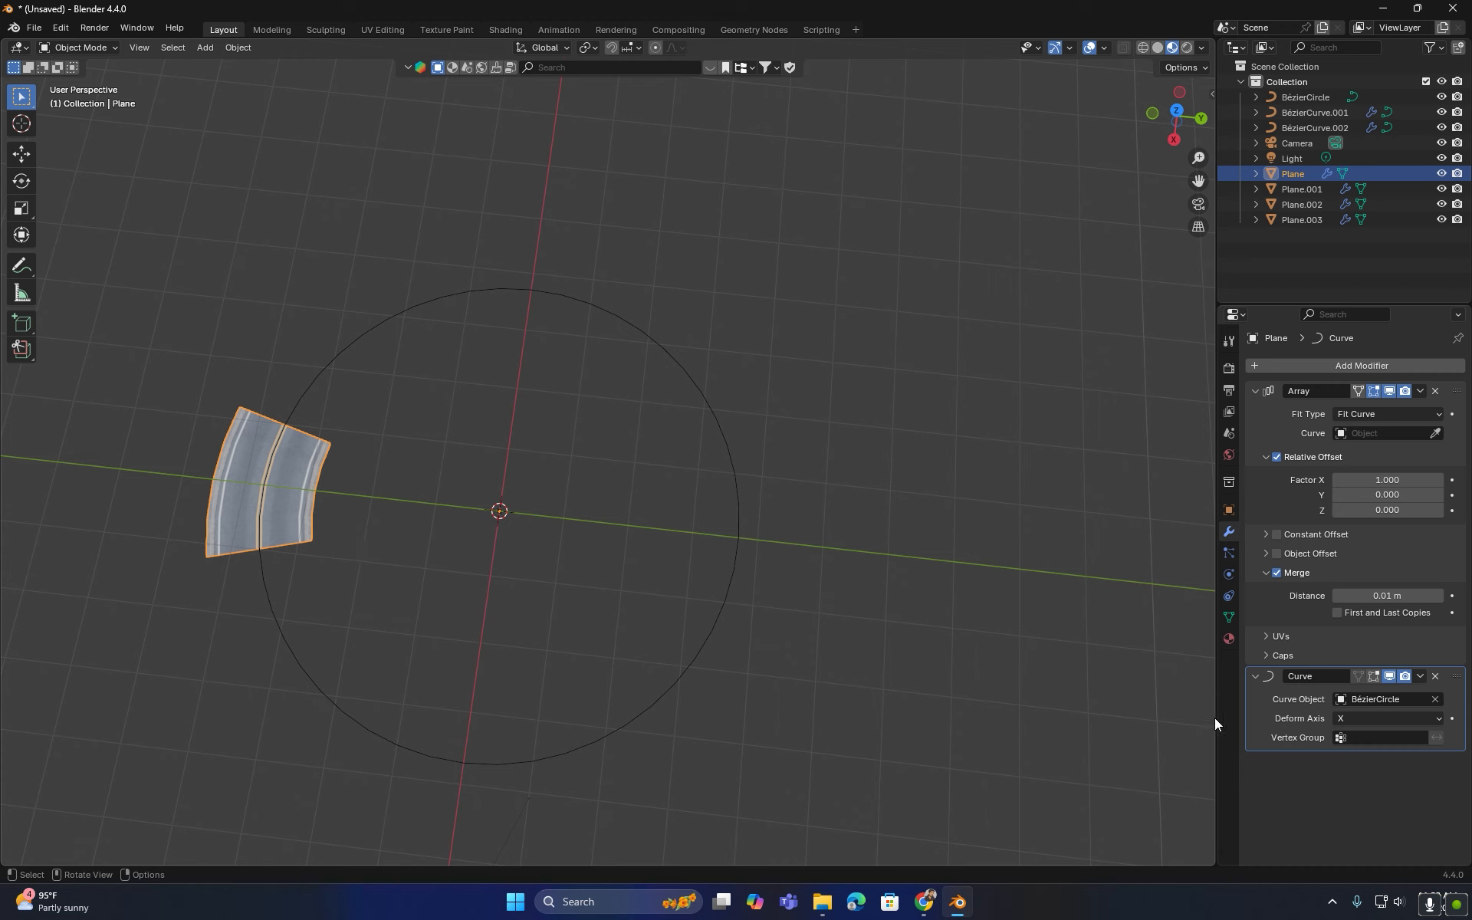
- Set the Array modifier's fit curve to the Bézier circle so the road forms a ring
click(1435, 433)
click(737, 440)
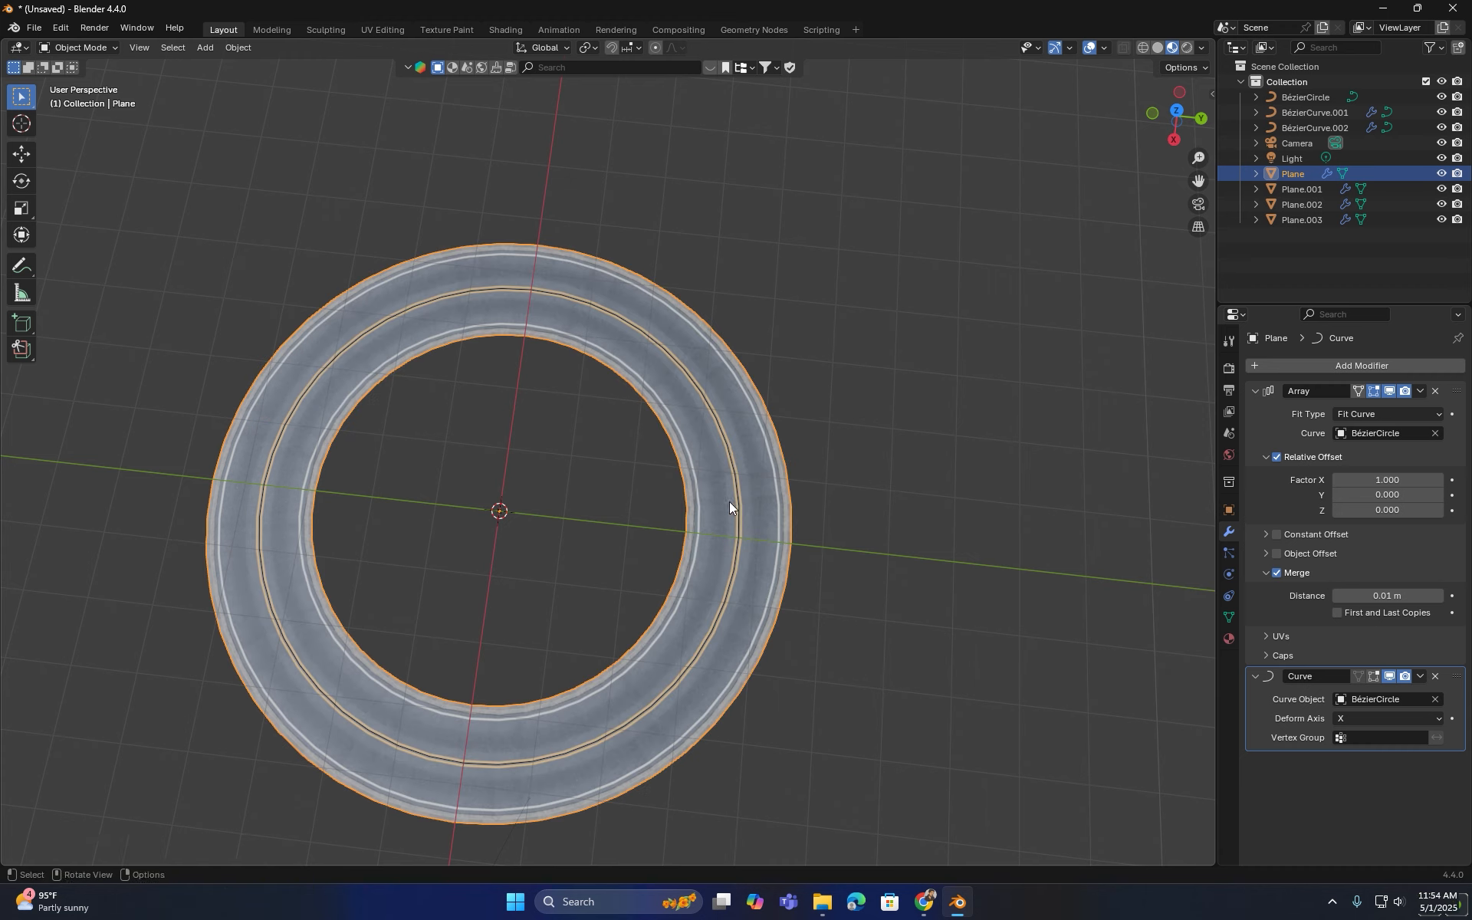
- Select the Bézier circle and add a Subdivision Surface modifier at level 2
click(733, 588)
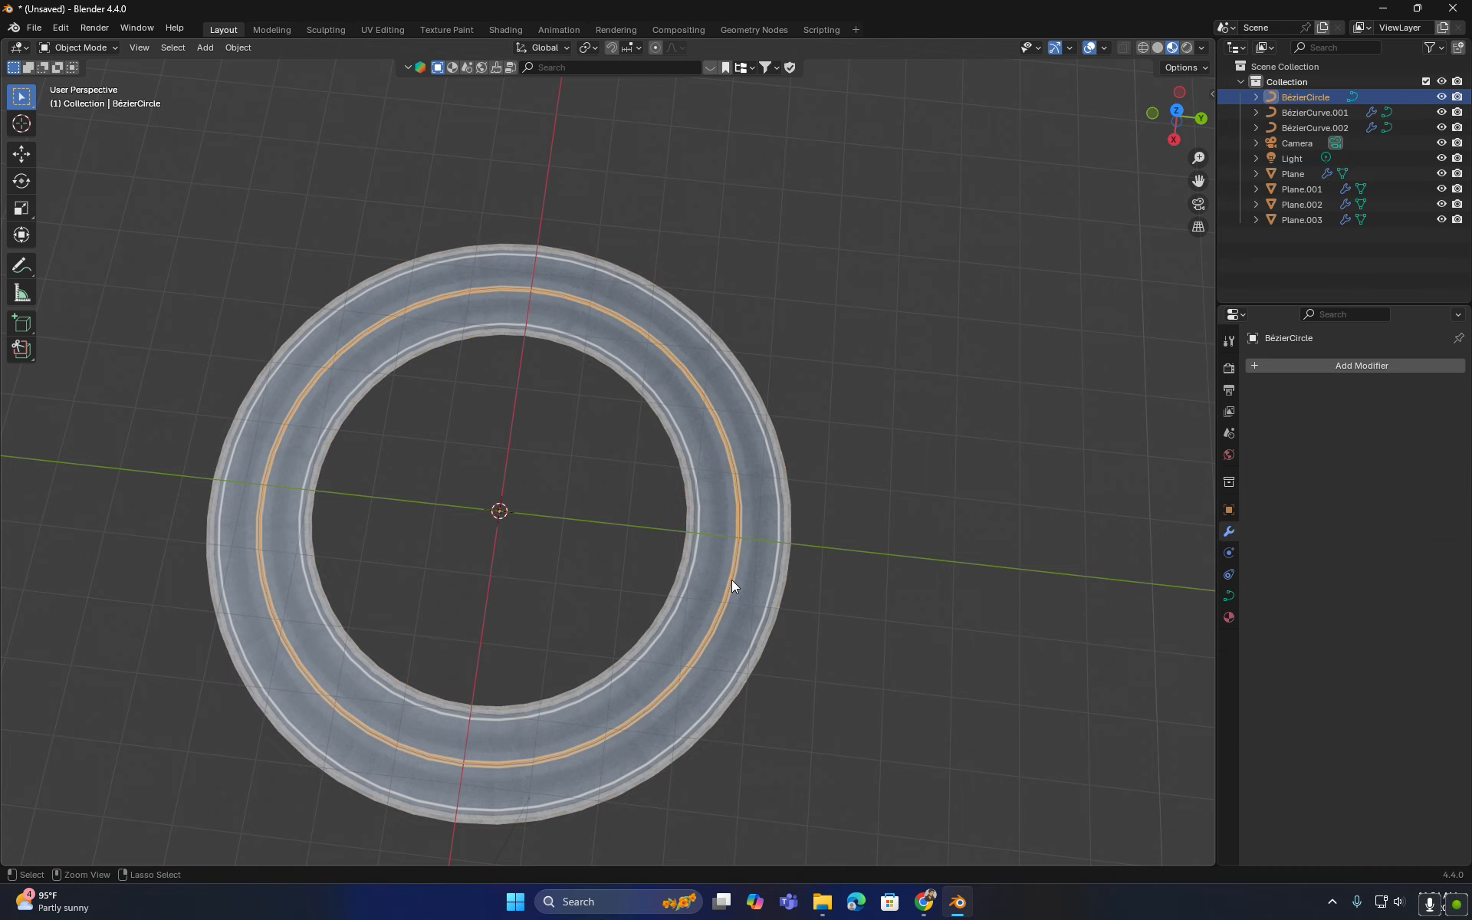
key(ctrl+2)
- Duplicate the ring road and its circle, moving the copy about 20 m along the Y axis
middle_drag(788, 604, 825, 721)
click(909, 563)
scroll(909, 563, down, 2)
scroll(596, 428, up, 3)
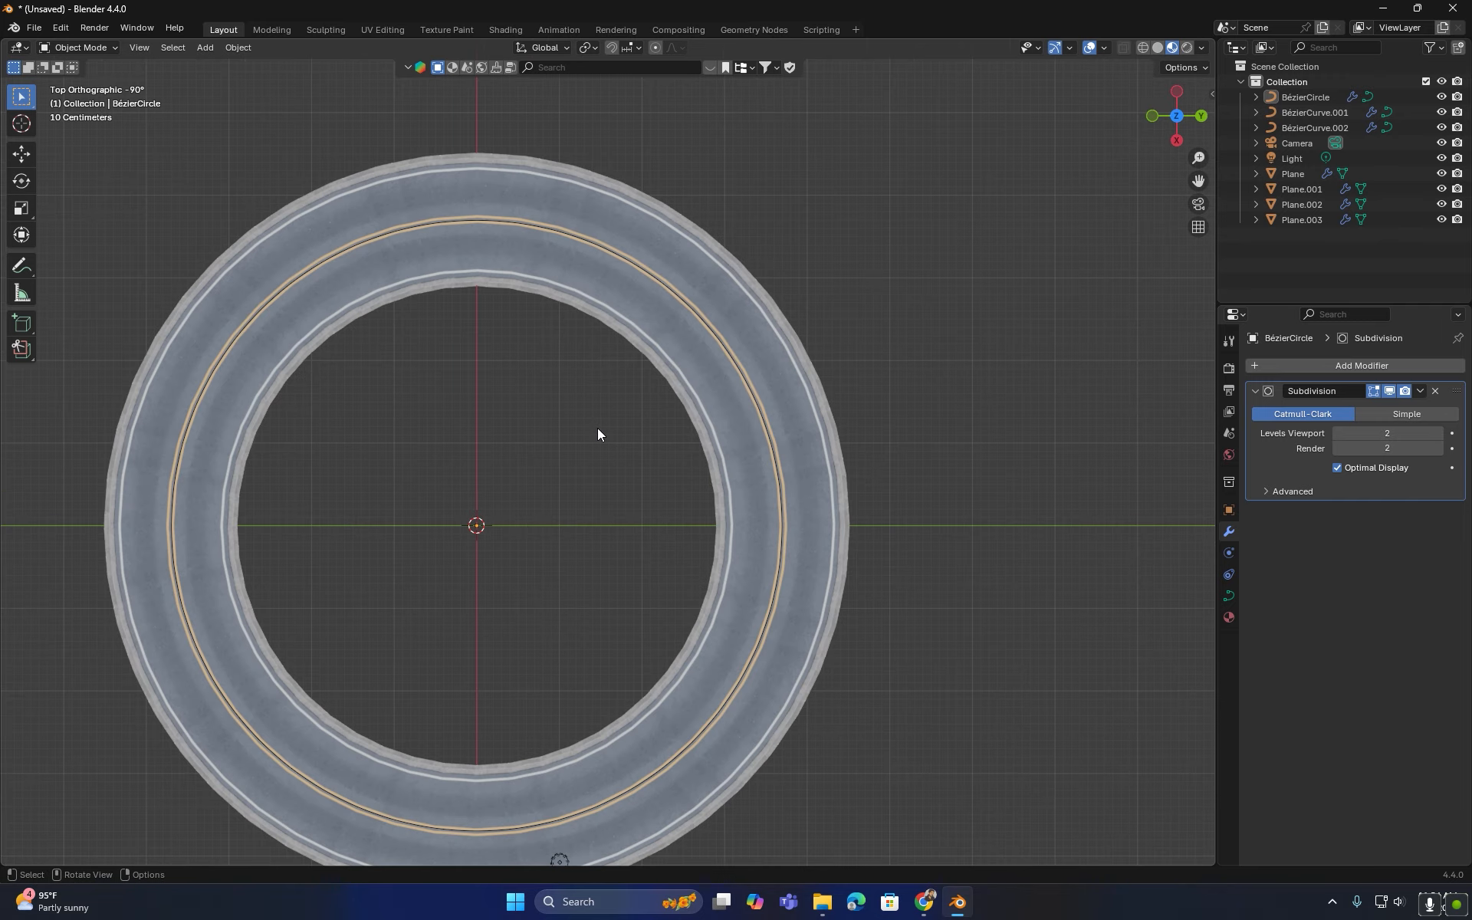
scroll(596, 434, down, 1)
click(328, 421)
scroll(328, 421, down, 6)
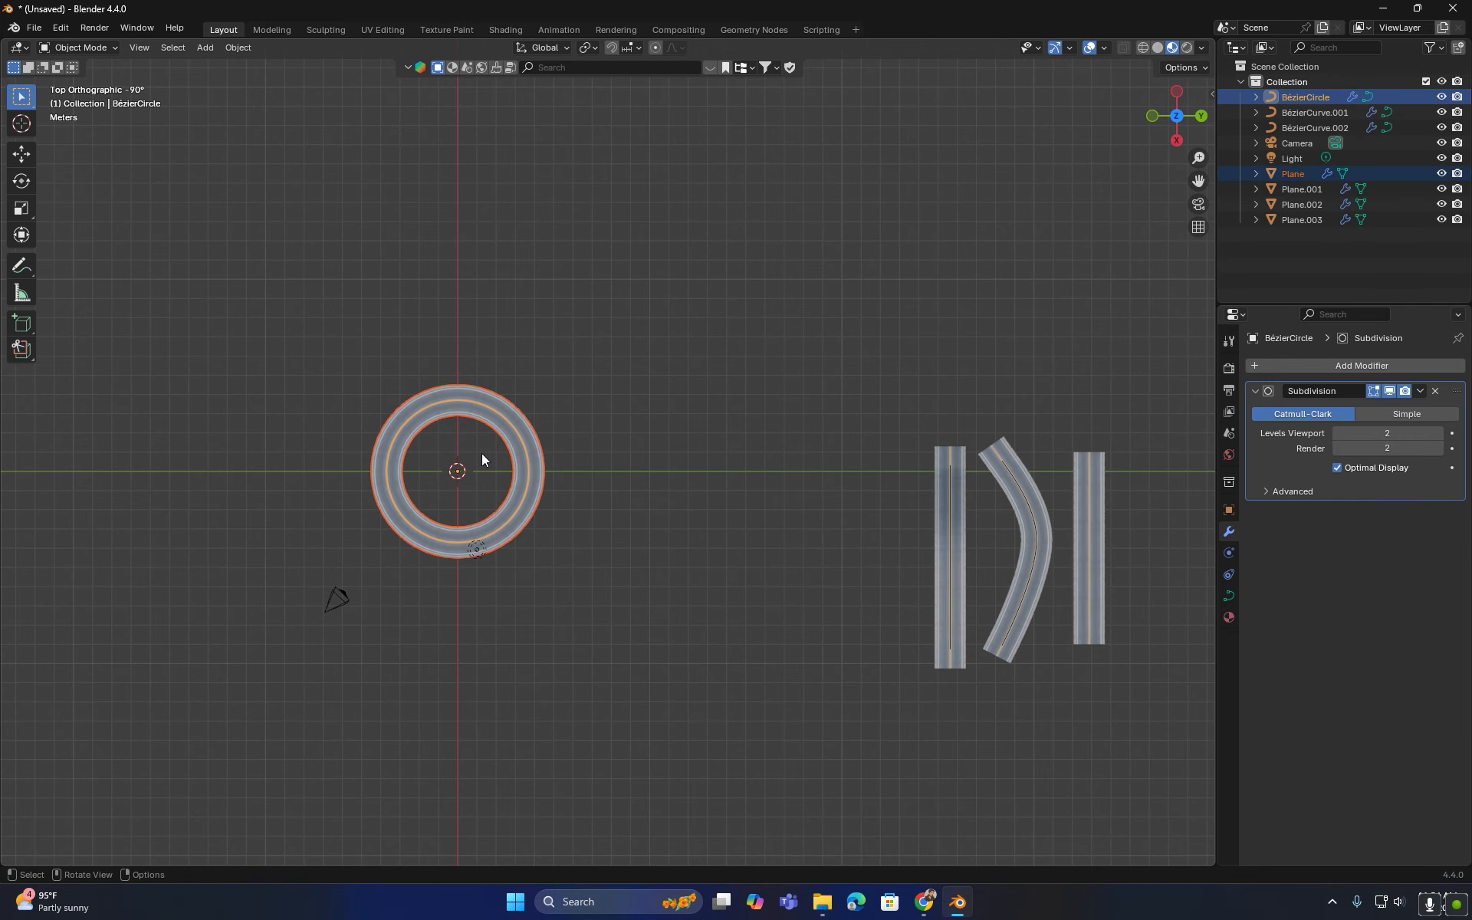
key(shift+d)
key(y)
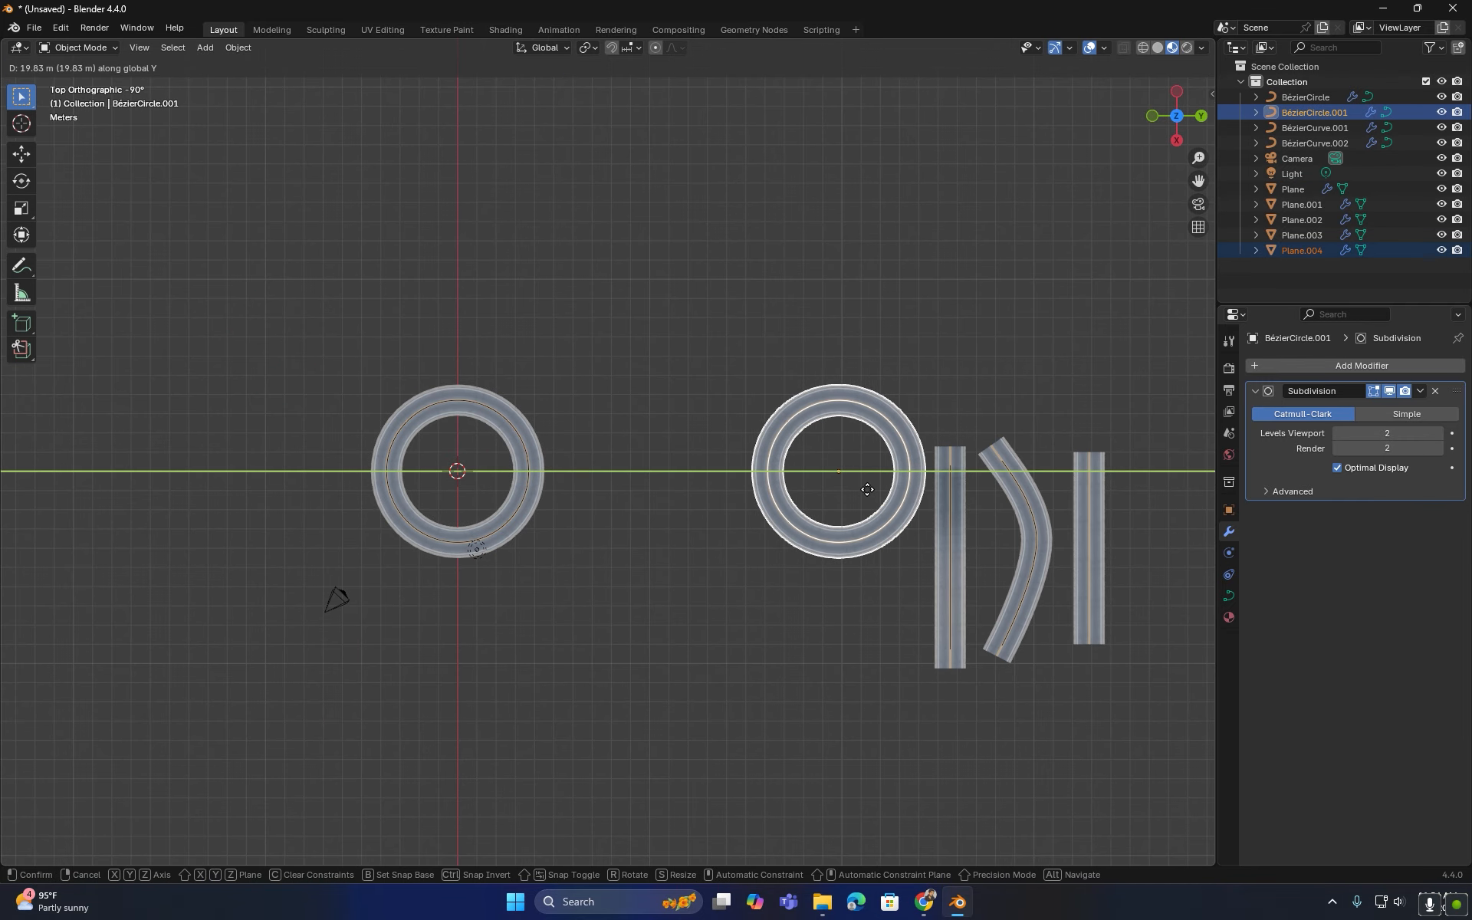
click(867, 489)
- Select the original road plane and clear the circle from its Array and Curve modifiers
click(697, 536)
scroll(673, 540, up, 3)
click(471, 523)
middle_drag(522, 580, 618, 563)
scroll(618, 564, up, 1)
click(645, 564)
click(1390, 391)
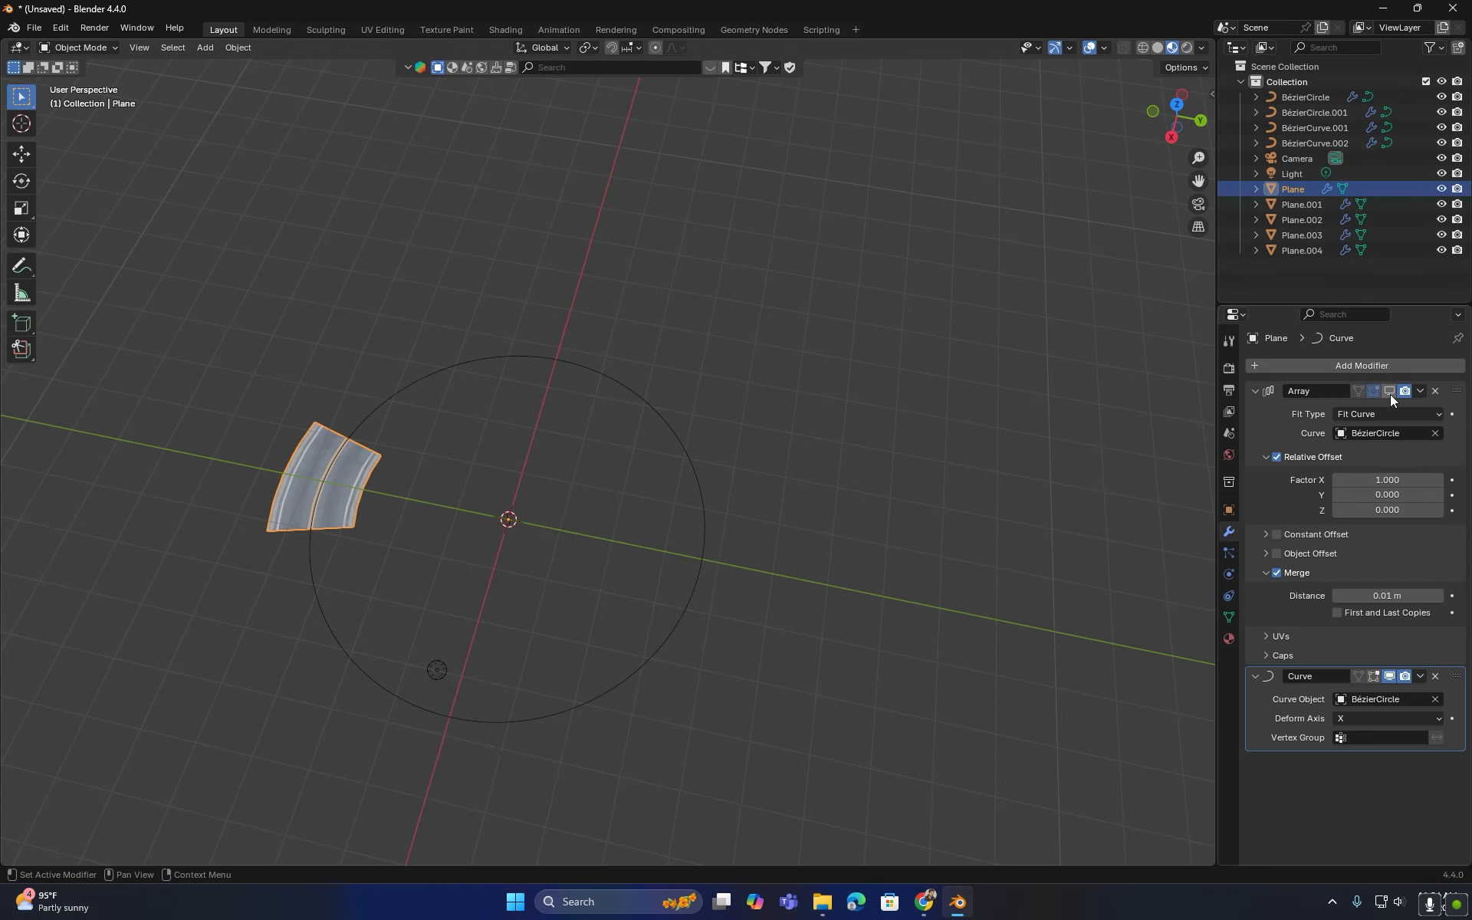
click(1434, 699)
- Select the original Bézier circle and delete it
click(698, 506)
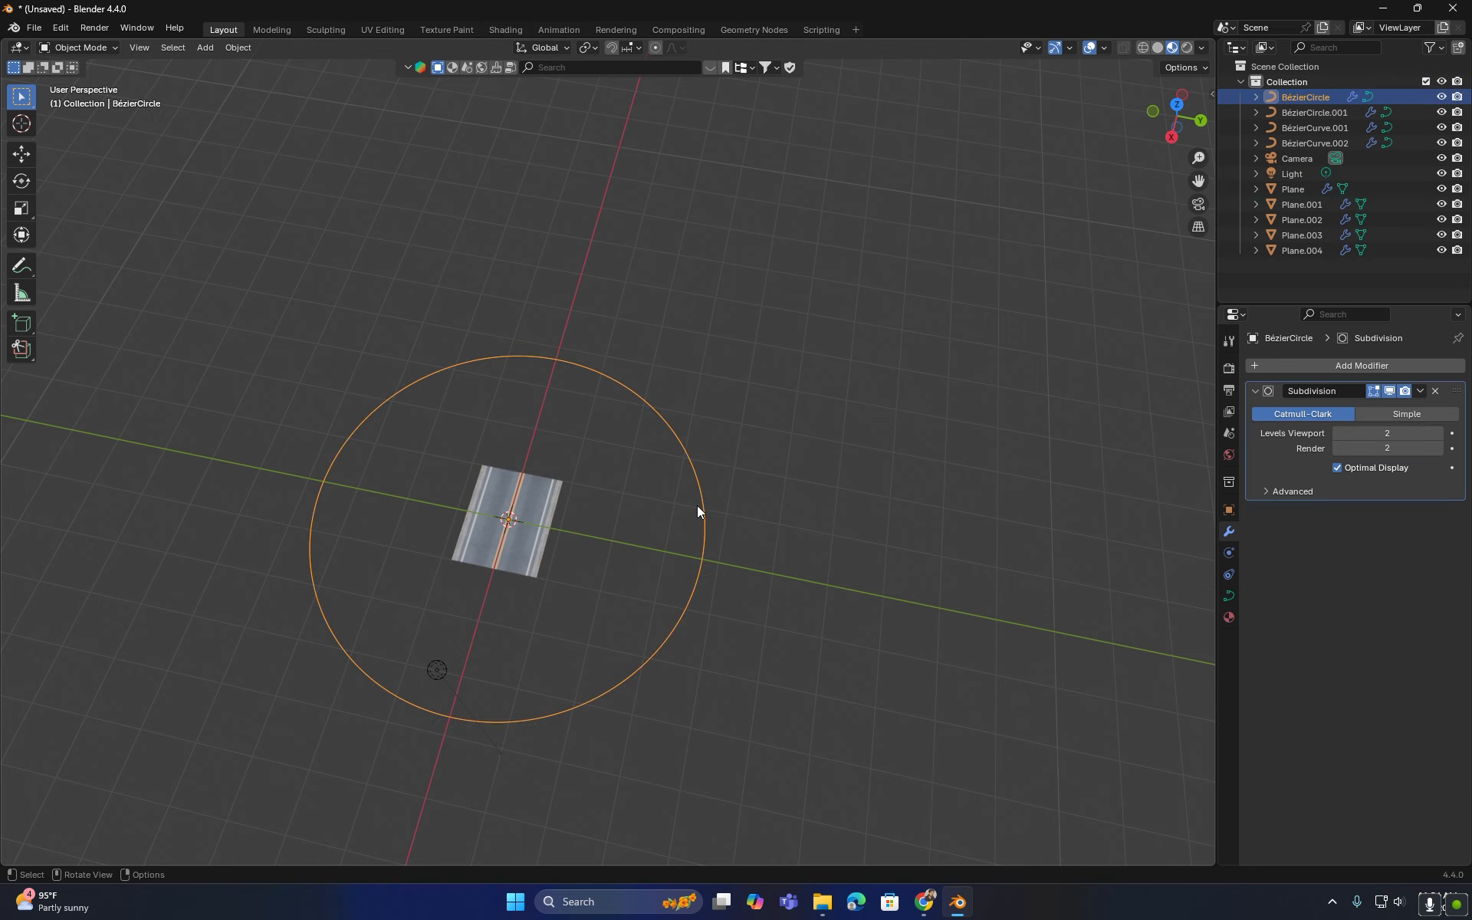
key(x)
click(697, 505)
middle_drag(575, 510, 662, 430)
key(shift+a)
mouse_move(647, 429)
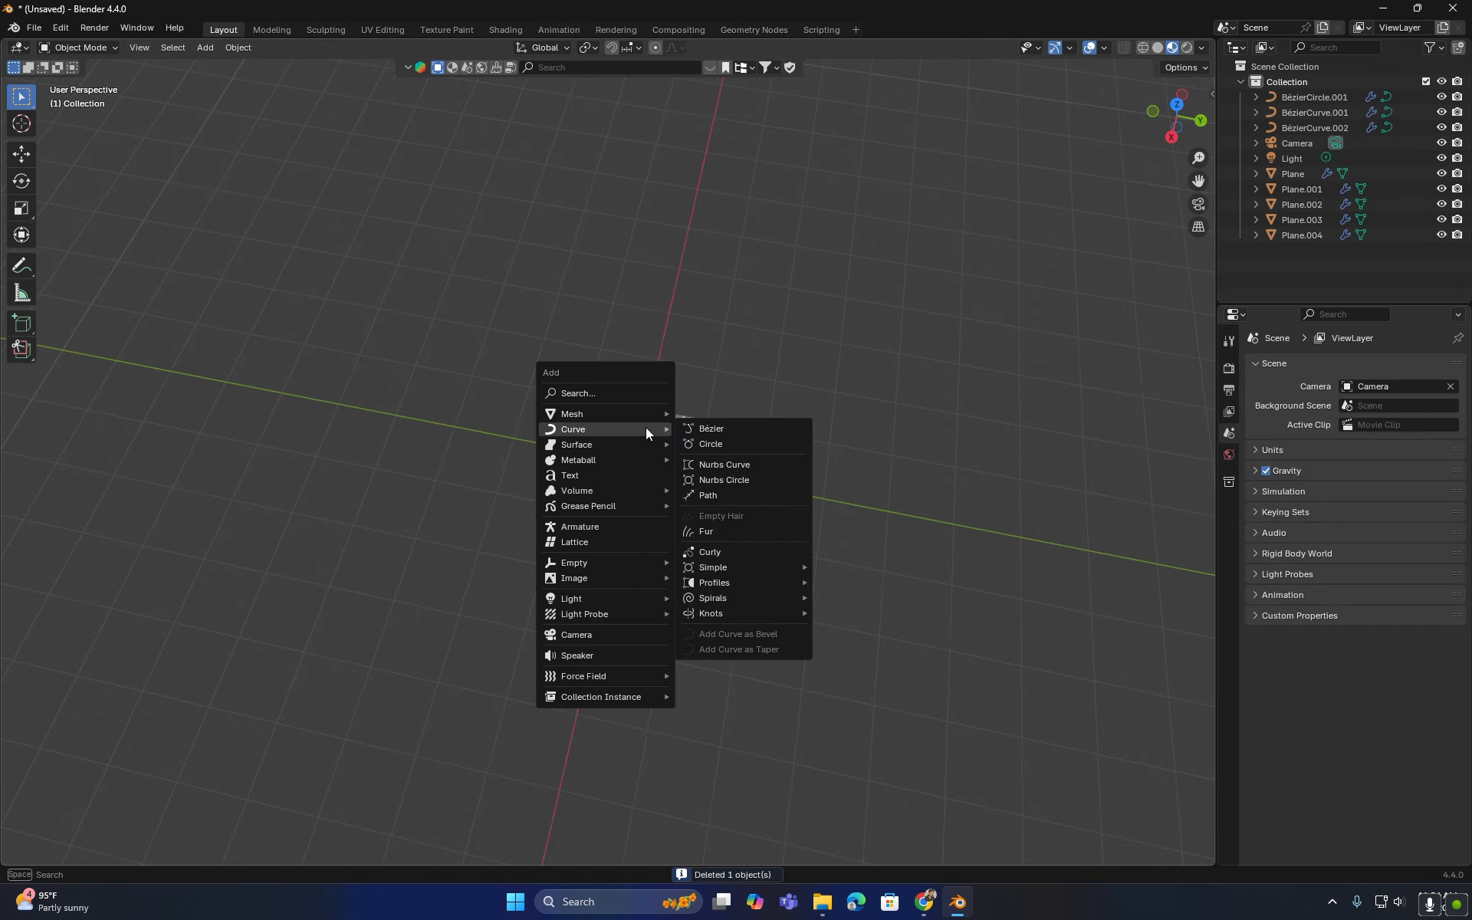
key(Escape)
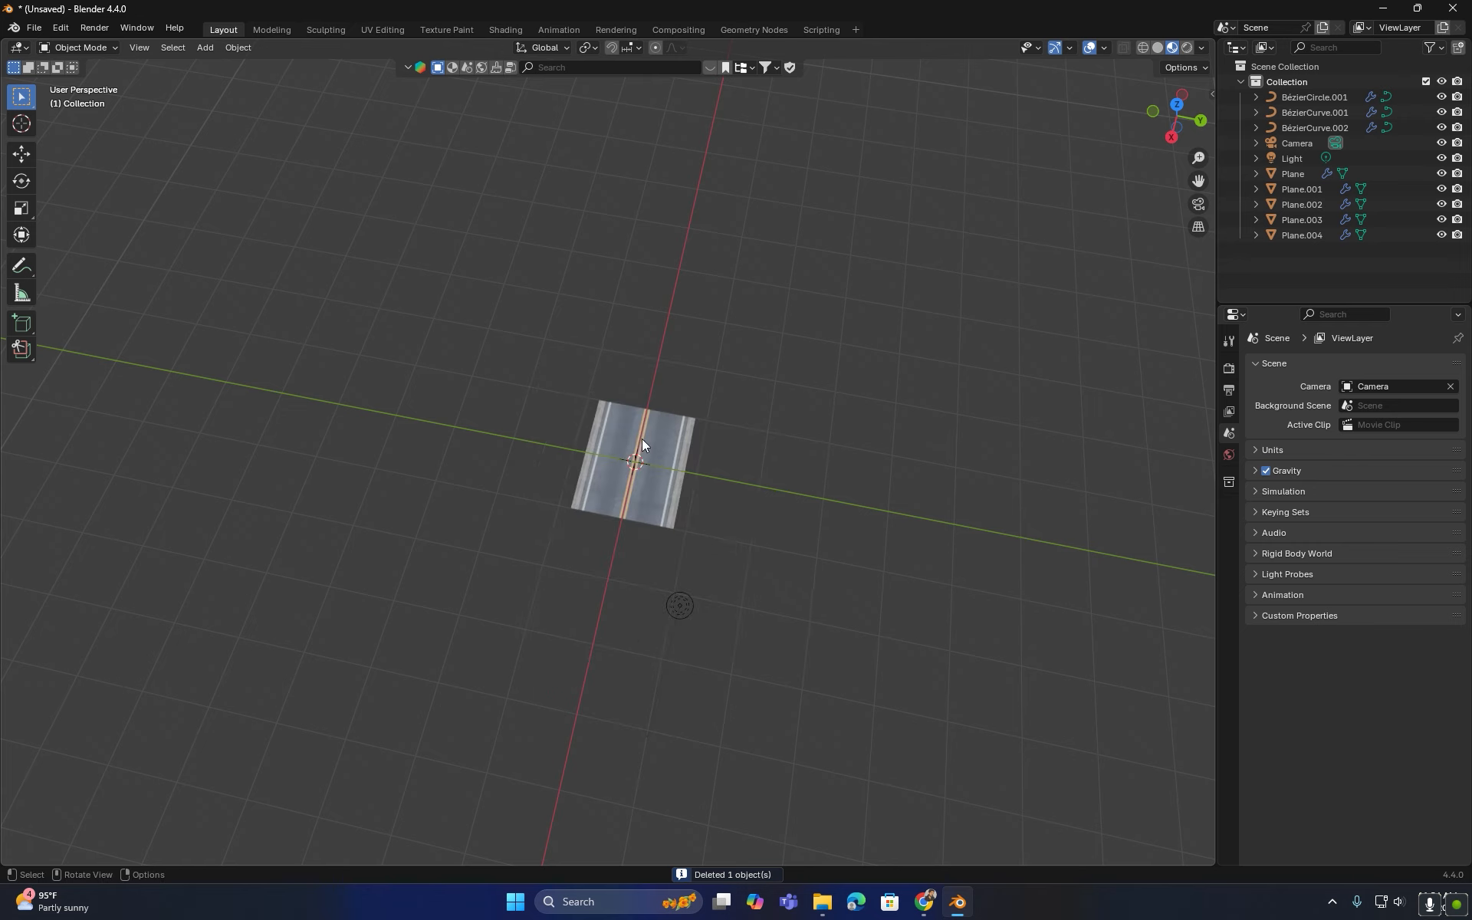
- Add an Archimedean spiral curve and open its operator settings
key(shift+a)
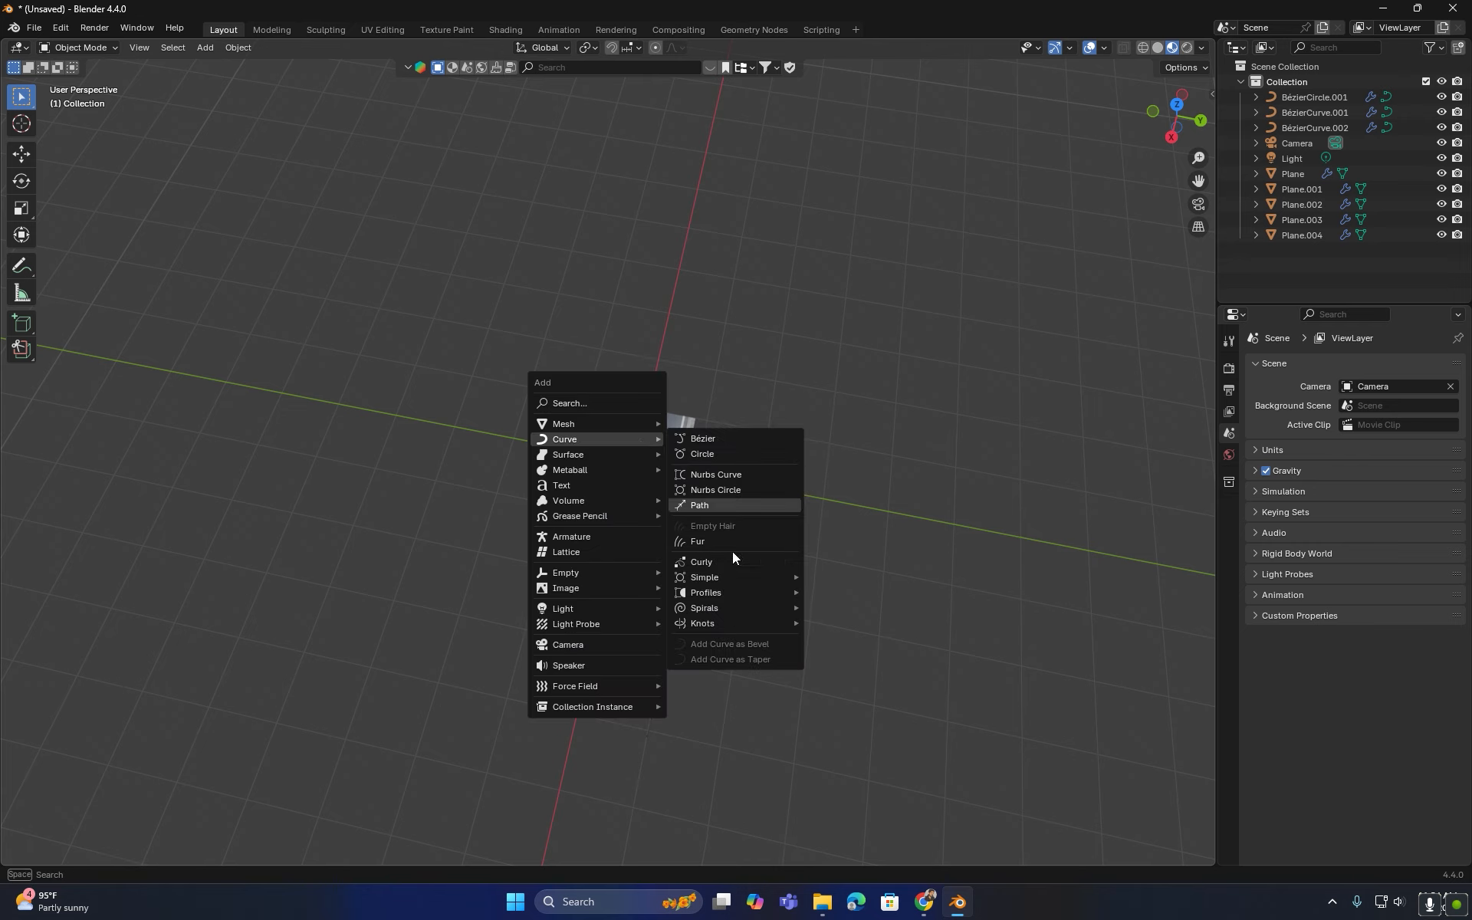
mouse_move(727, 624)
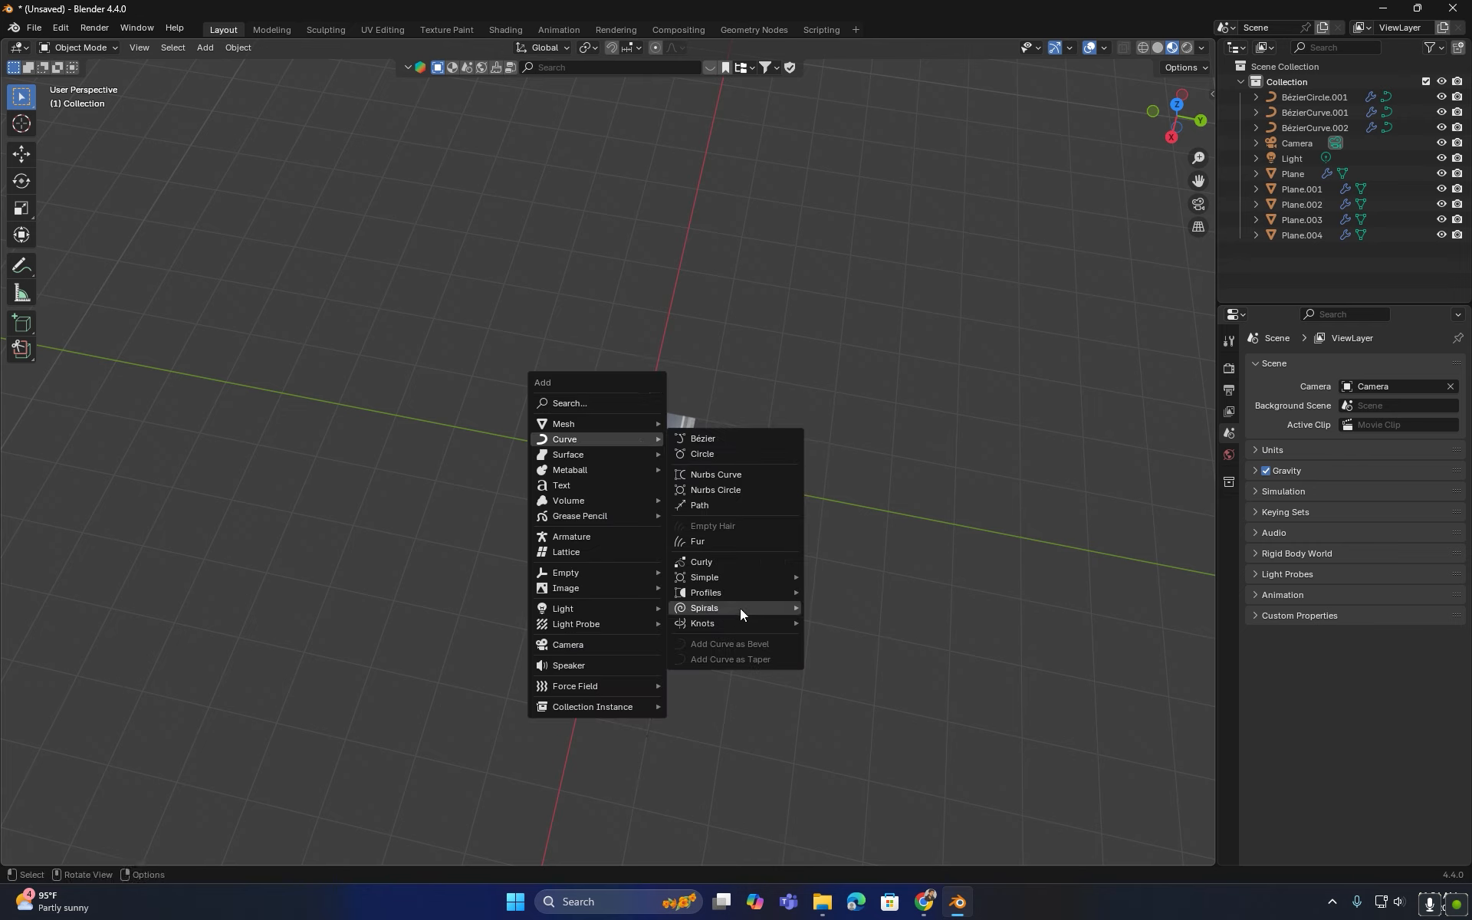
click(880, 610)
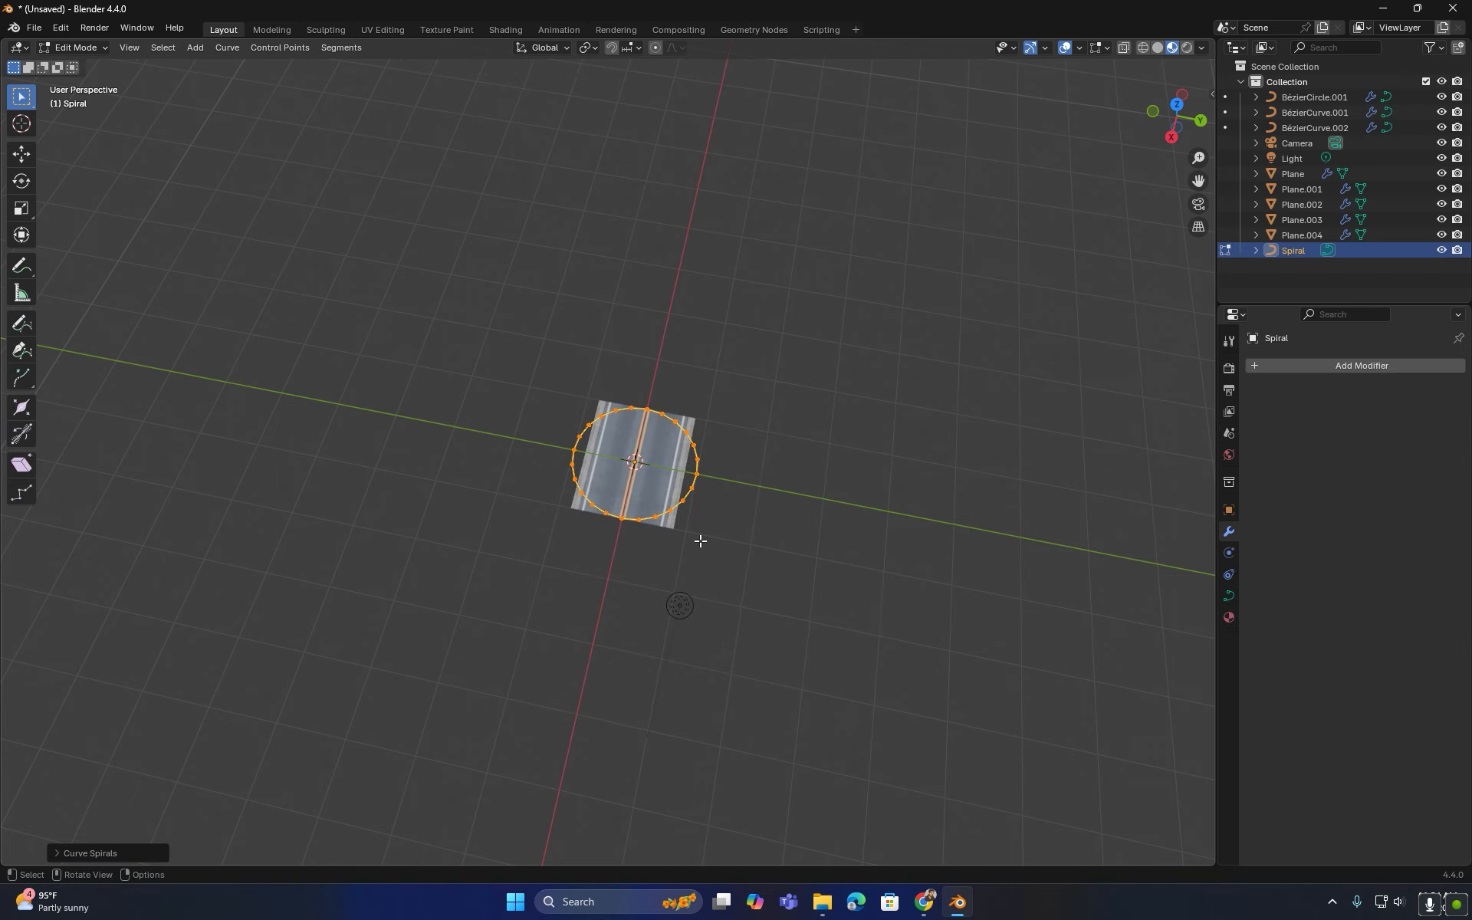
click(62, 854)
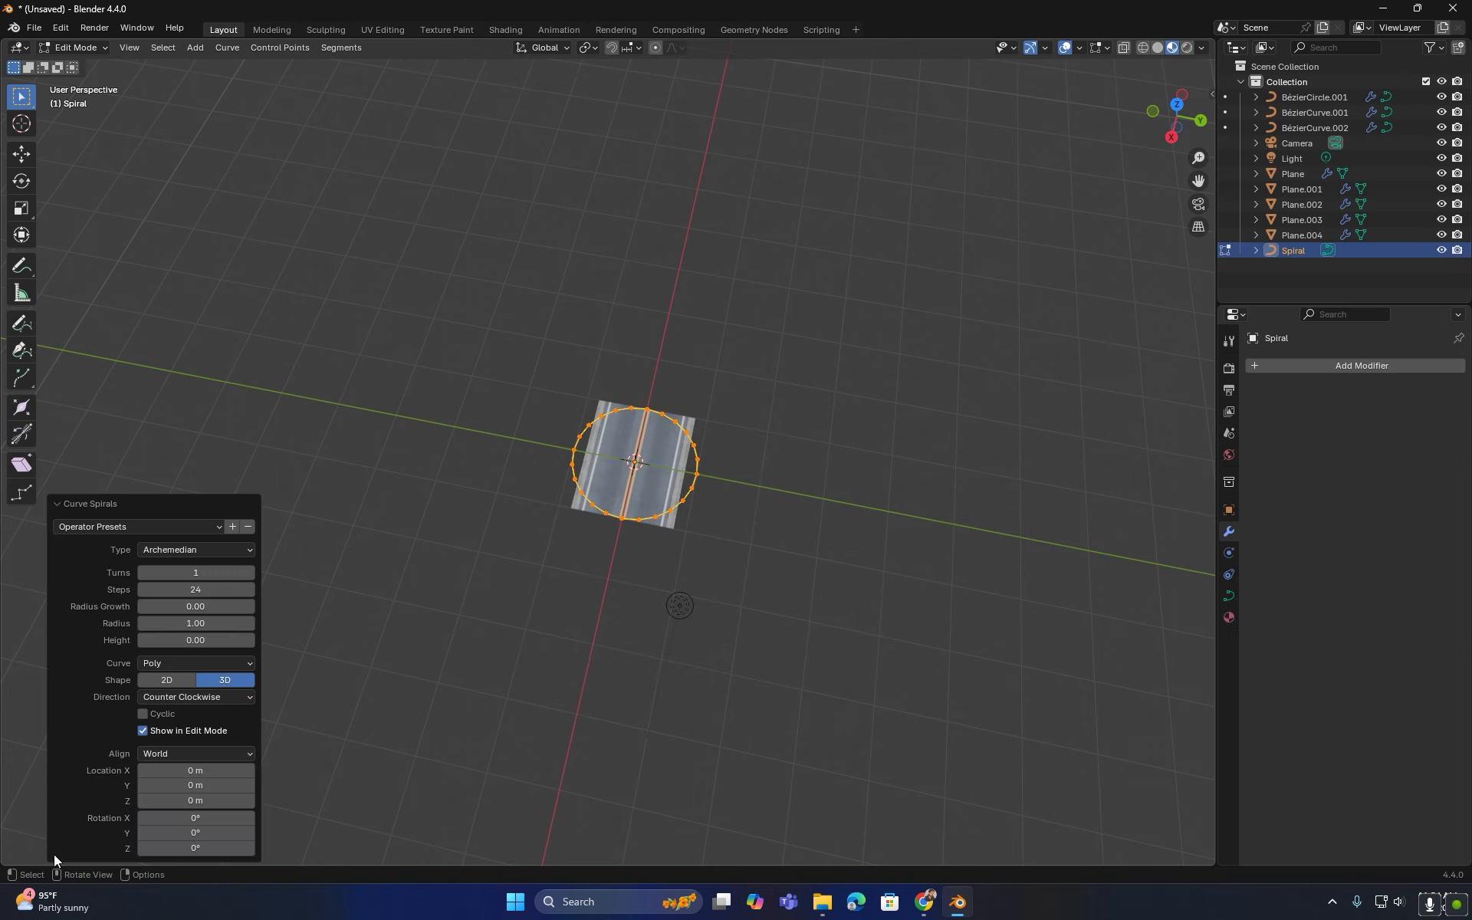
- Set the spiral to 2 turns with a radius of 2.17
middle_drag(654, 603, 644, 541)
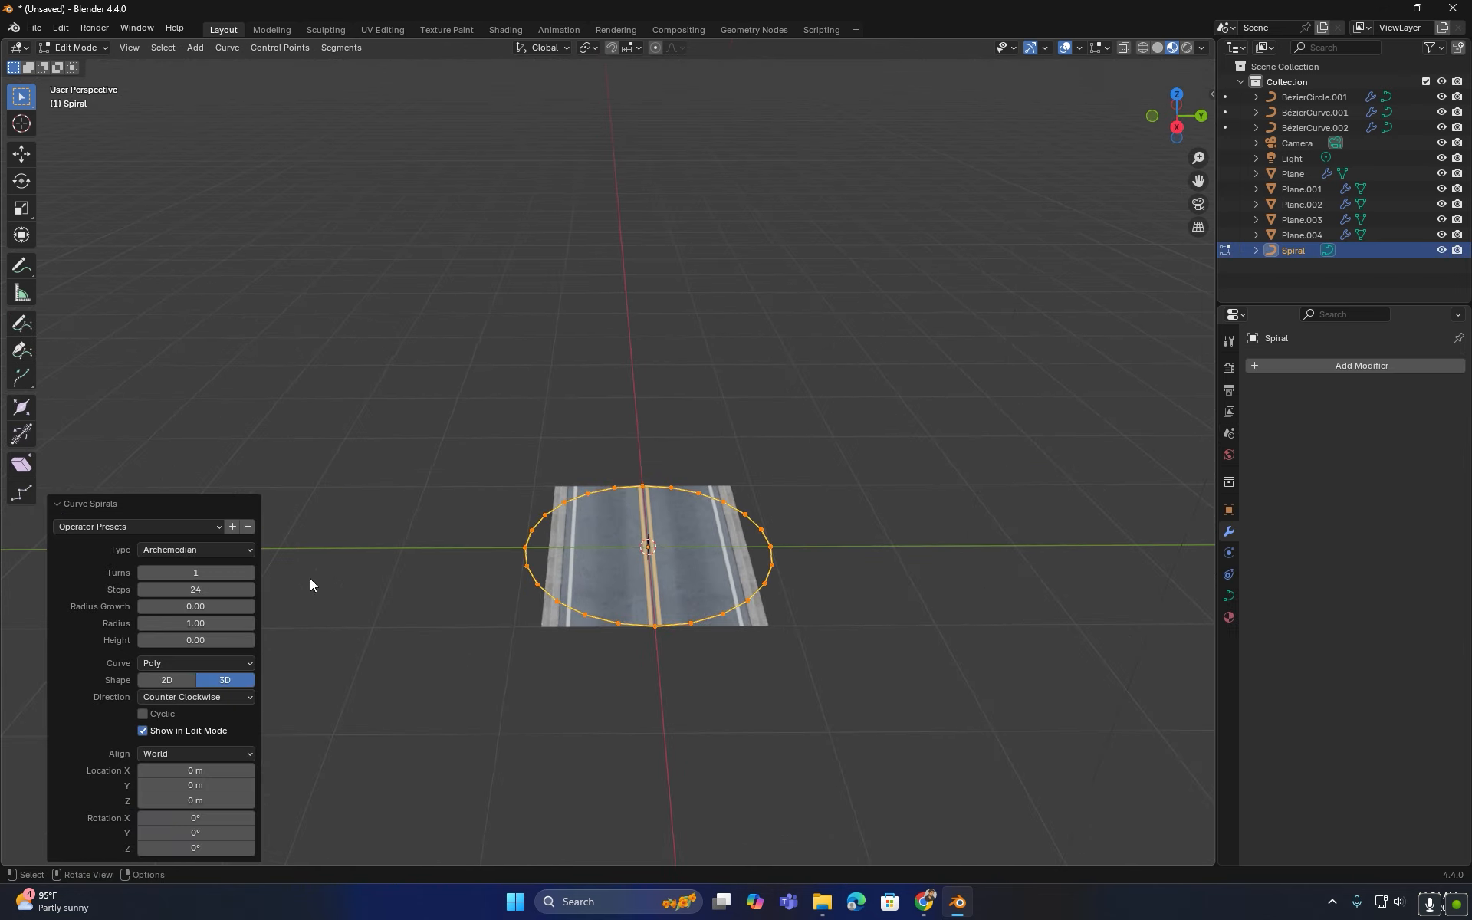
drag(214, 640, 220, 637)
drag(171, 572, 202, 573)
drag(213, 640, 318, 608)
drag(192, 641, 215, 641)
drag(218, 572, 205, 570)
click(144, 573)
click(144, 573)
- Set the spiral's height to 1.57 and its steps to 60
middle_drag(538, 637, 621, 591)
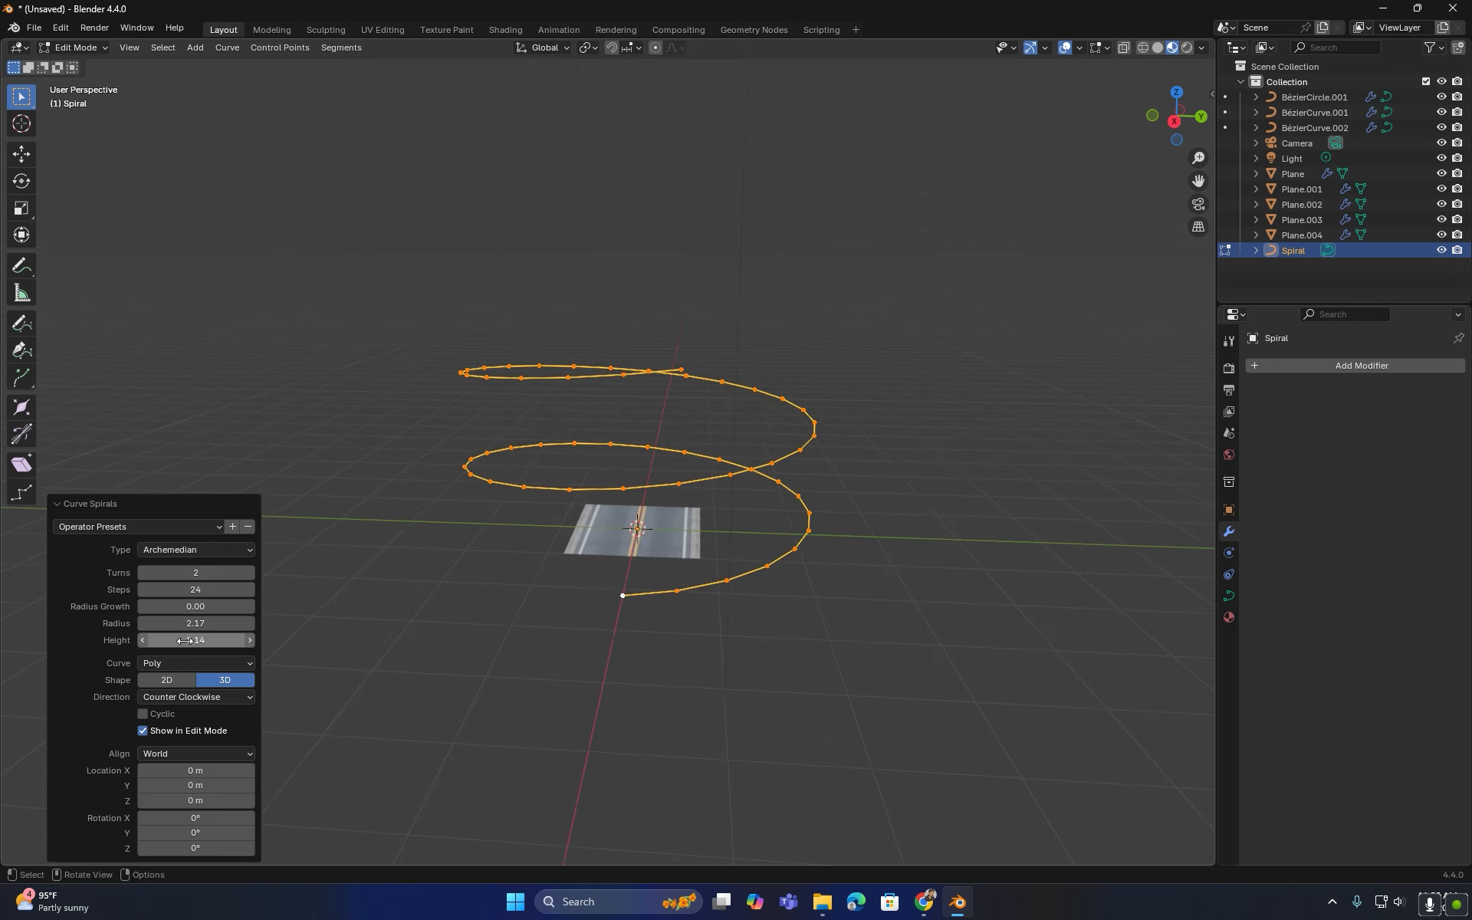
drag(194, 640, 360, 638)
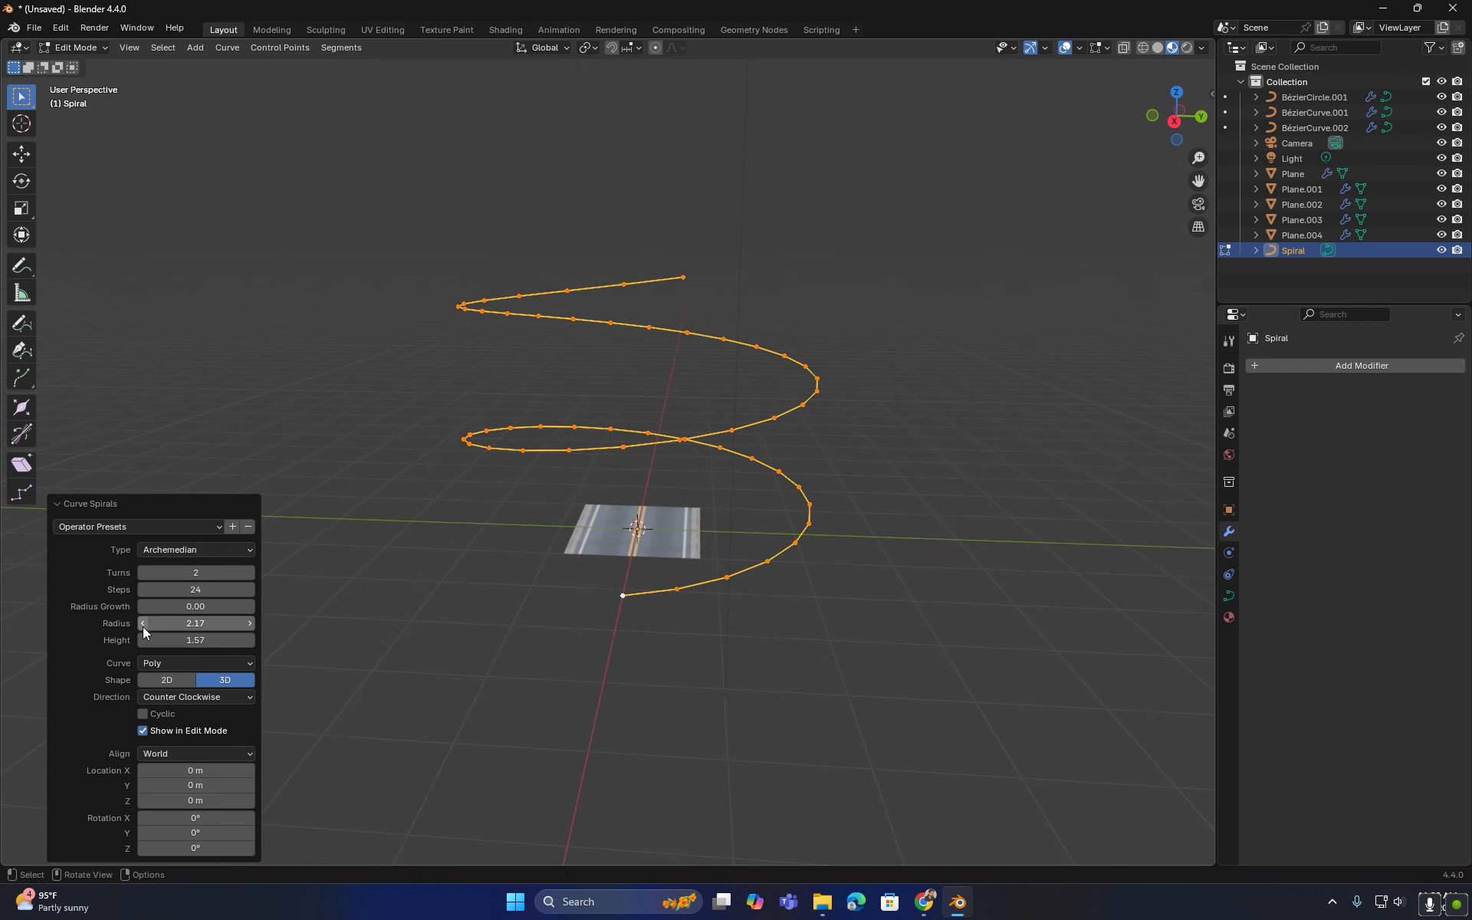
click(221, 589)
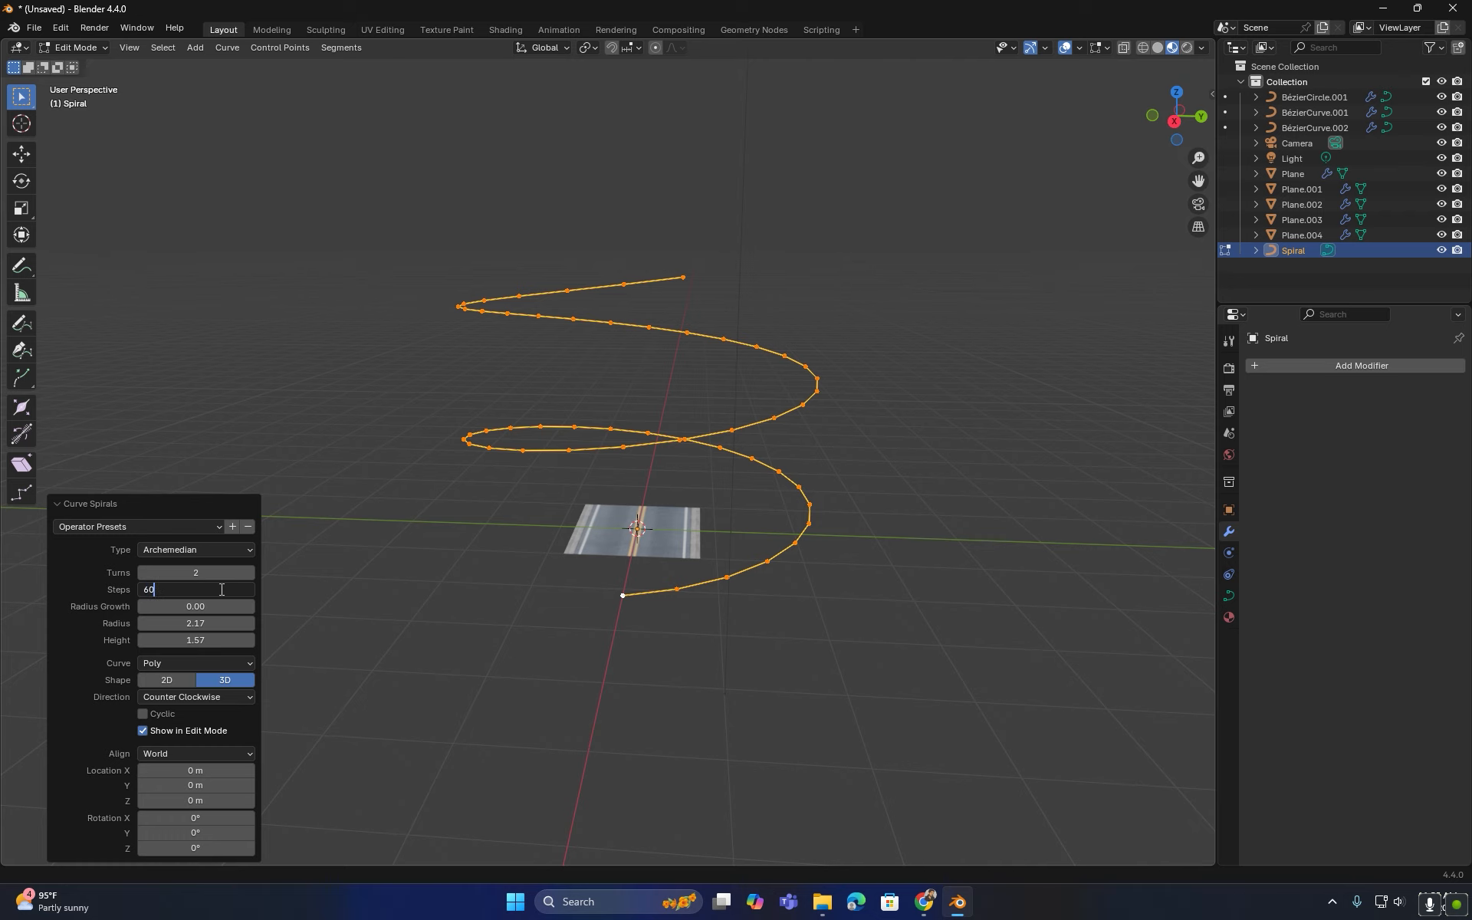
key(Return)
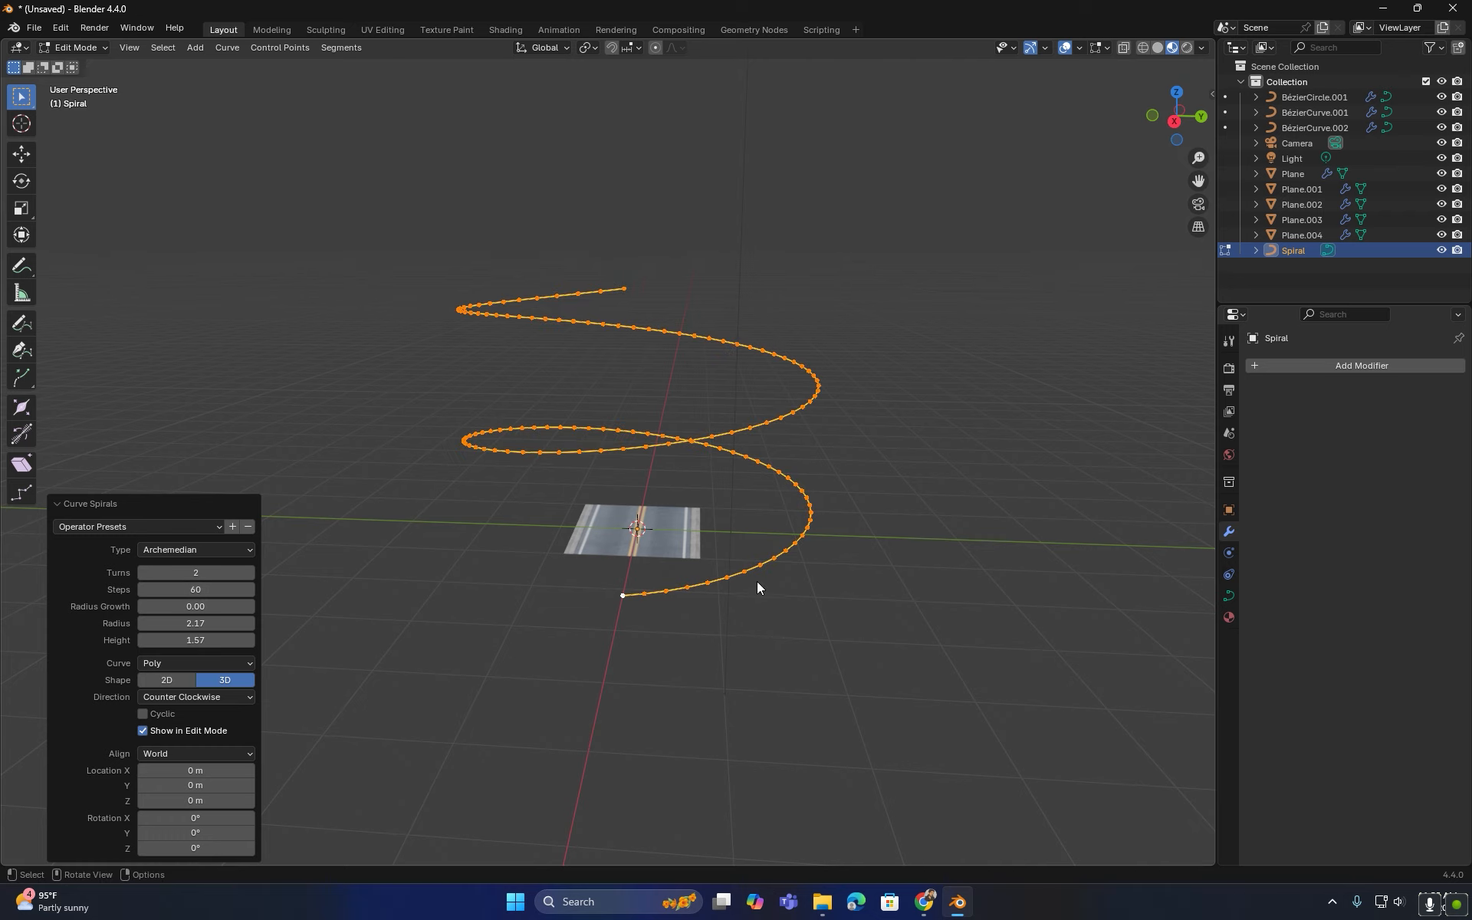
- Leave Edit Mode and add a Subdivision Surface modifier at level 2 to the spiral
key(Tab)
scroll(788, 581, up, 3)
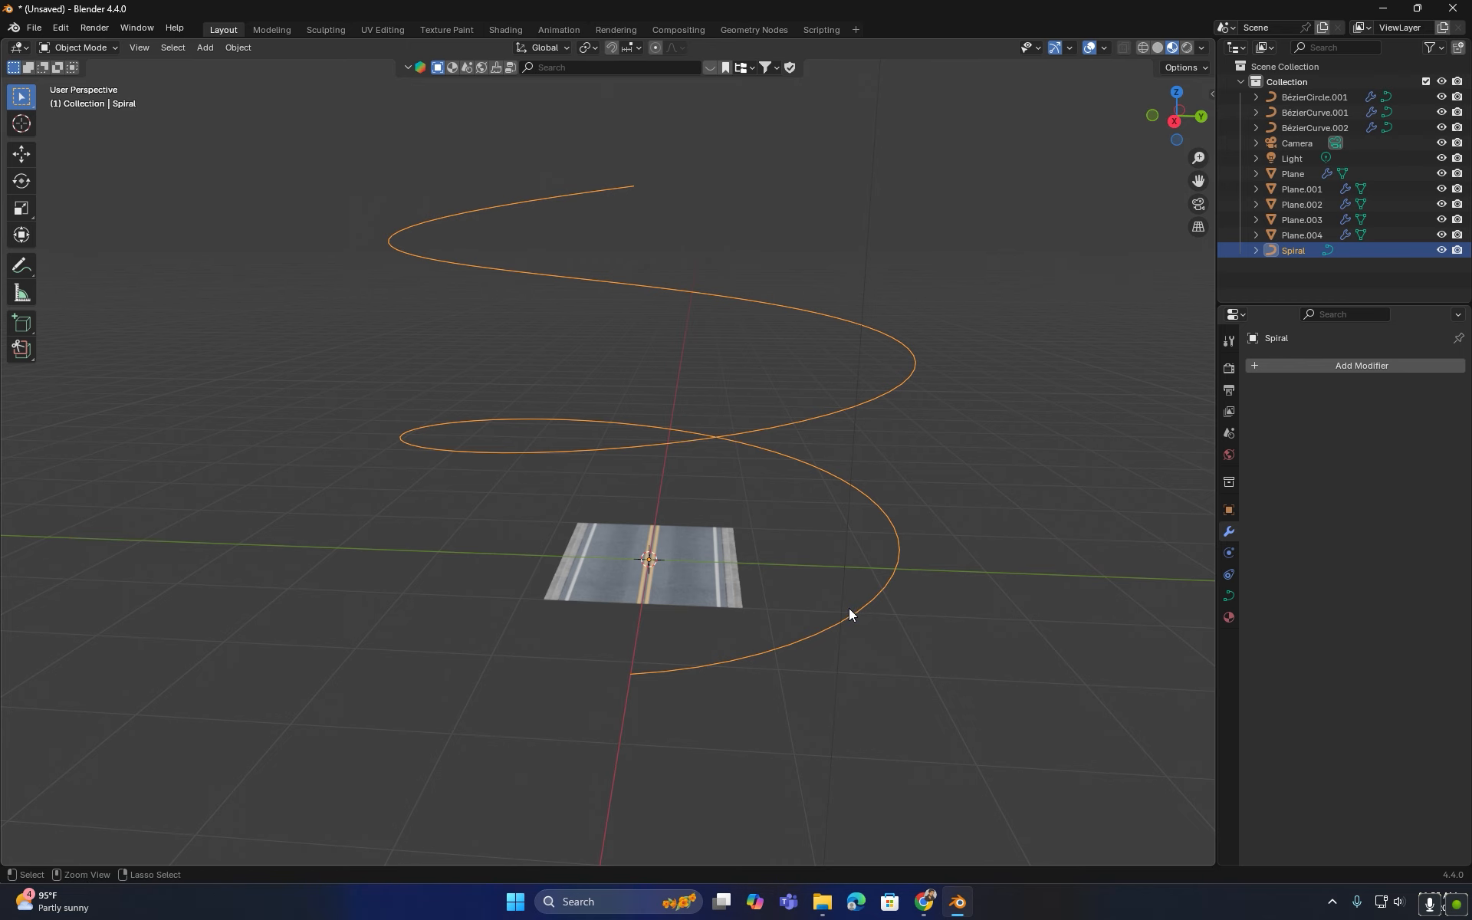
key(ctrl+2)
- Select the road plane and set both its Array fit curve and Curve modifier object to the spiral
click(736, 604)
middle_drag(743, 604, 866, 514)
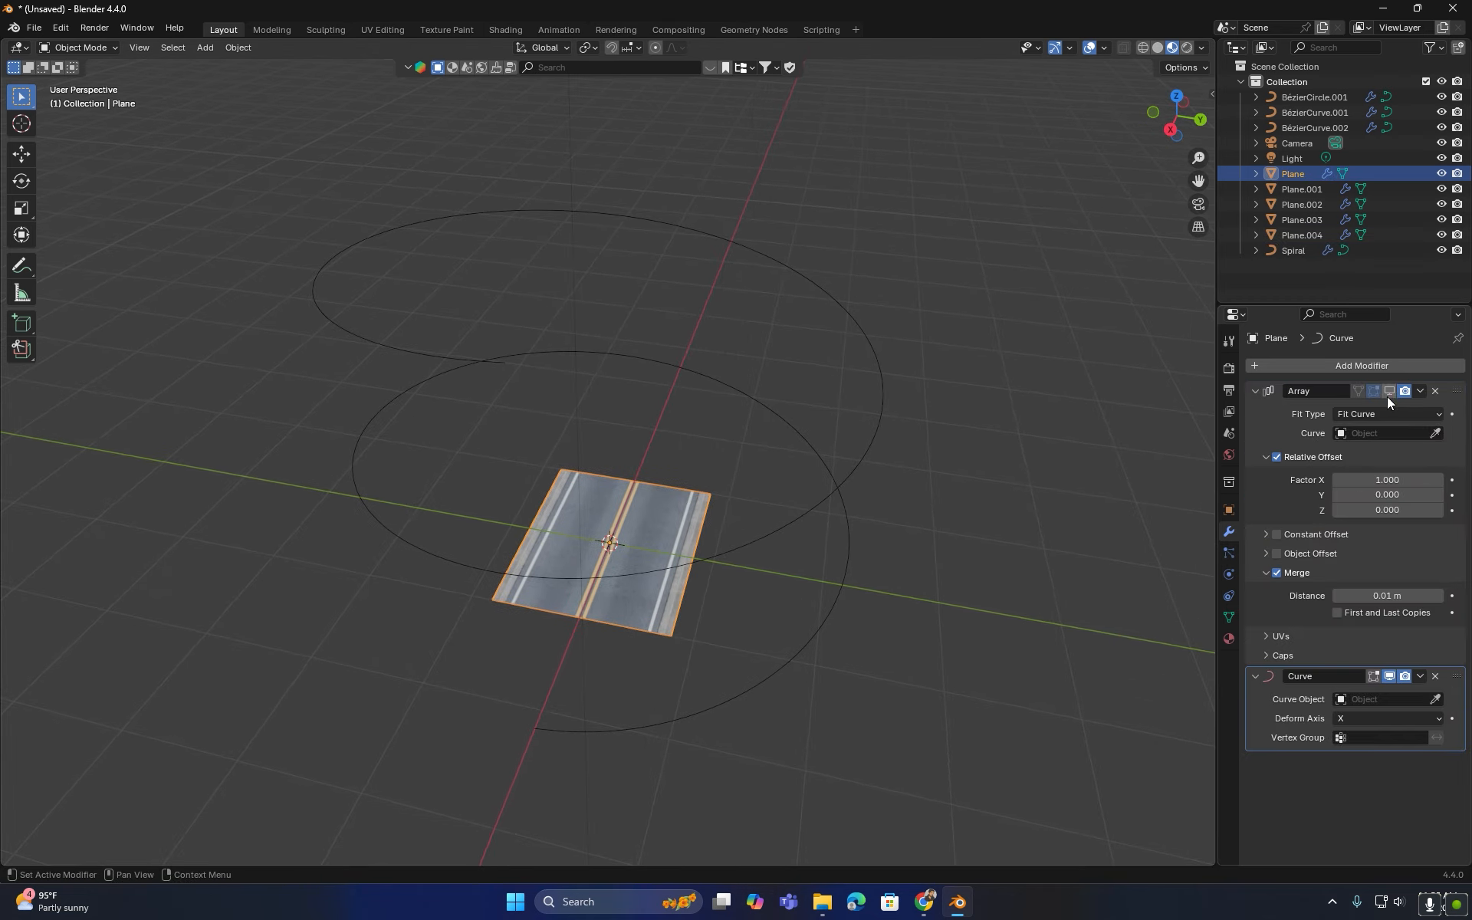
click(1435, 433)
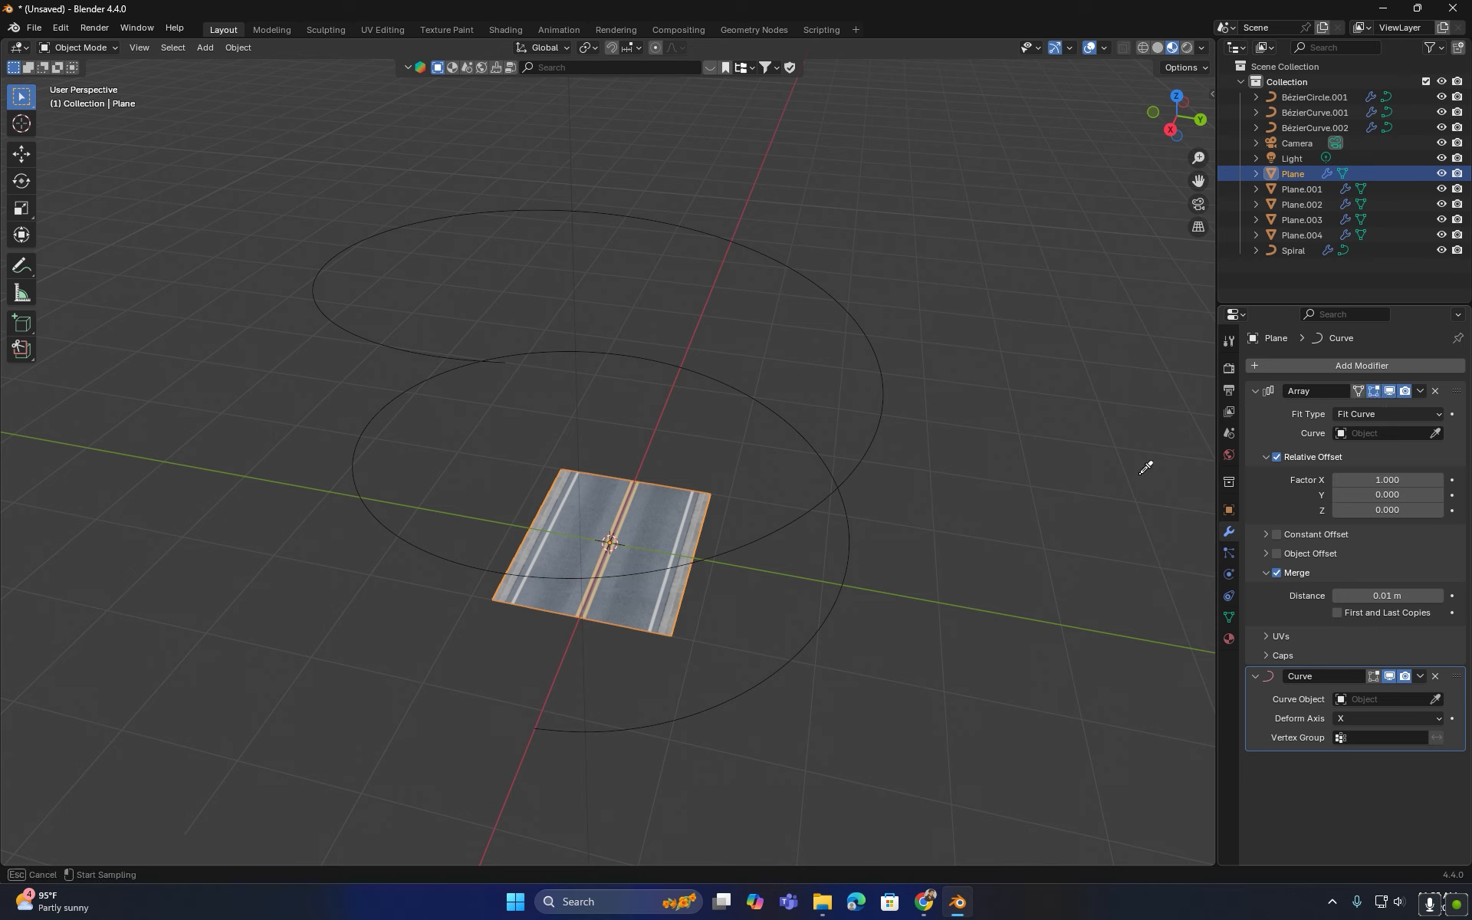
click(871, 450)
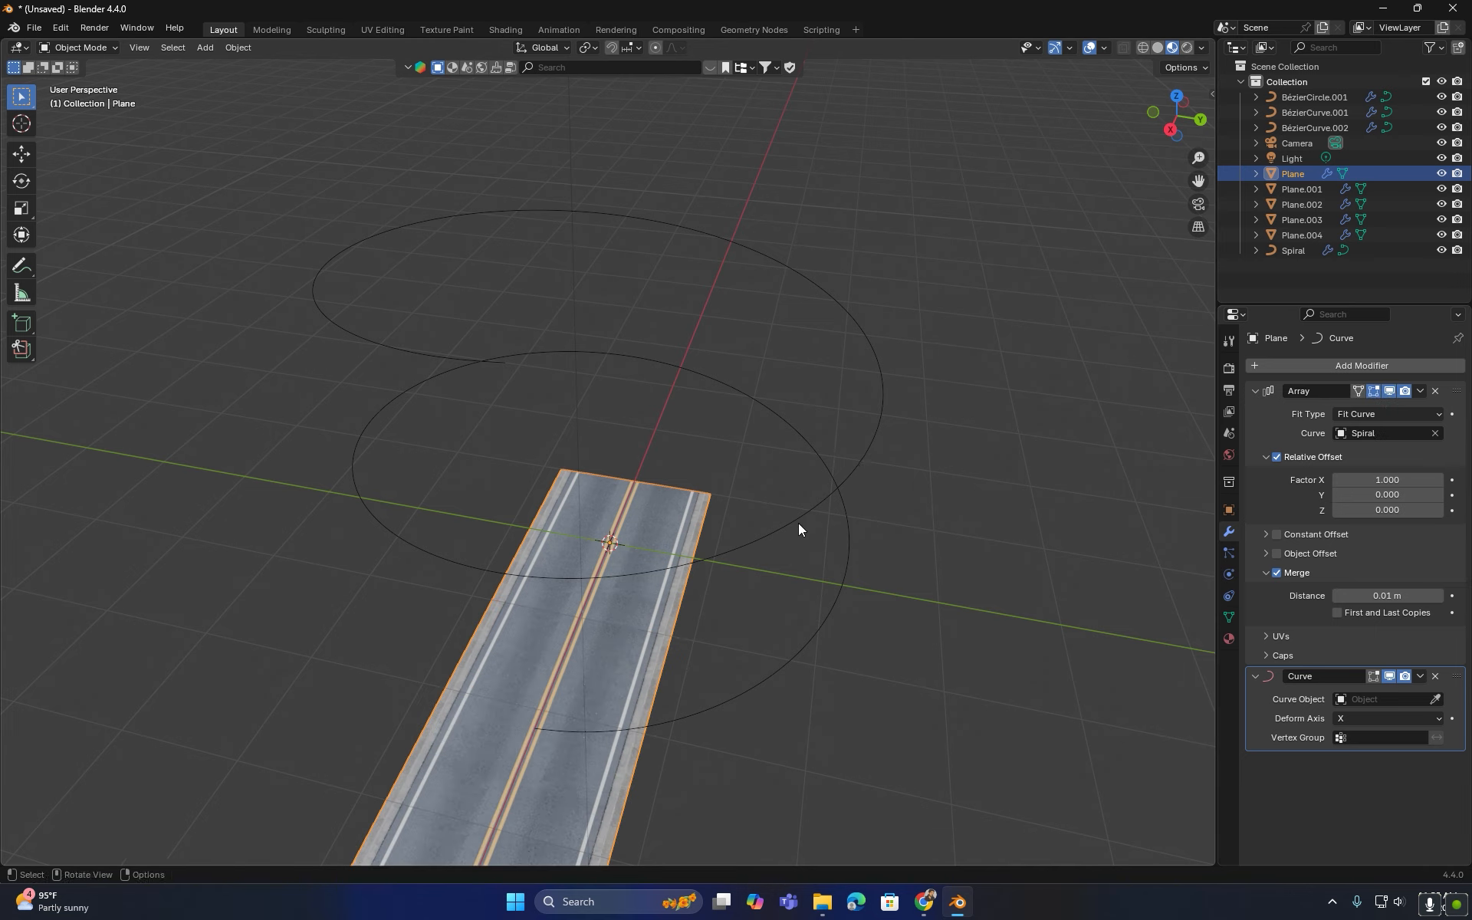
click(1435, 700)
click(812, 499)
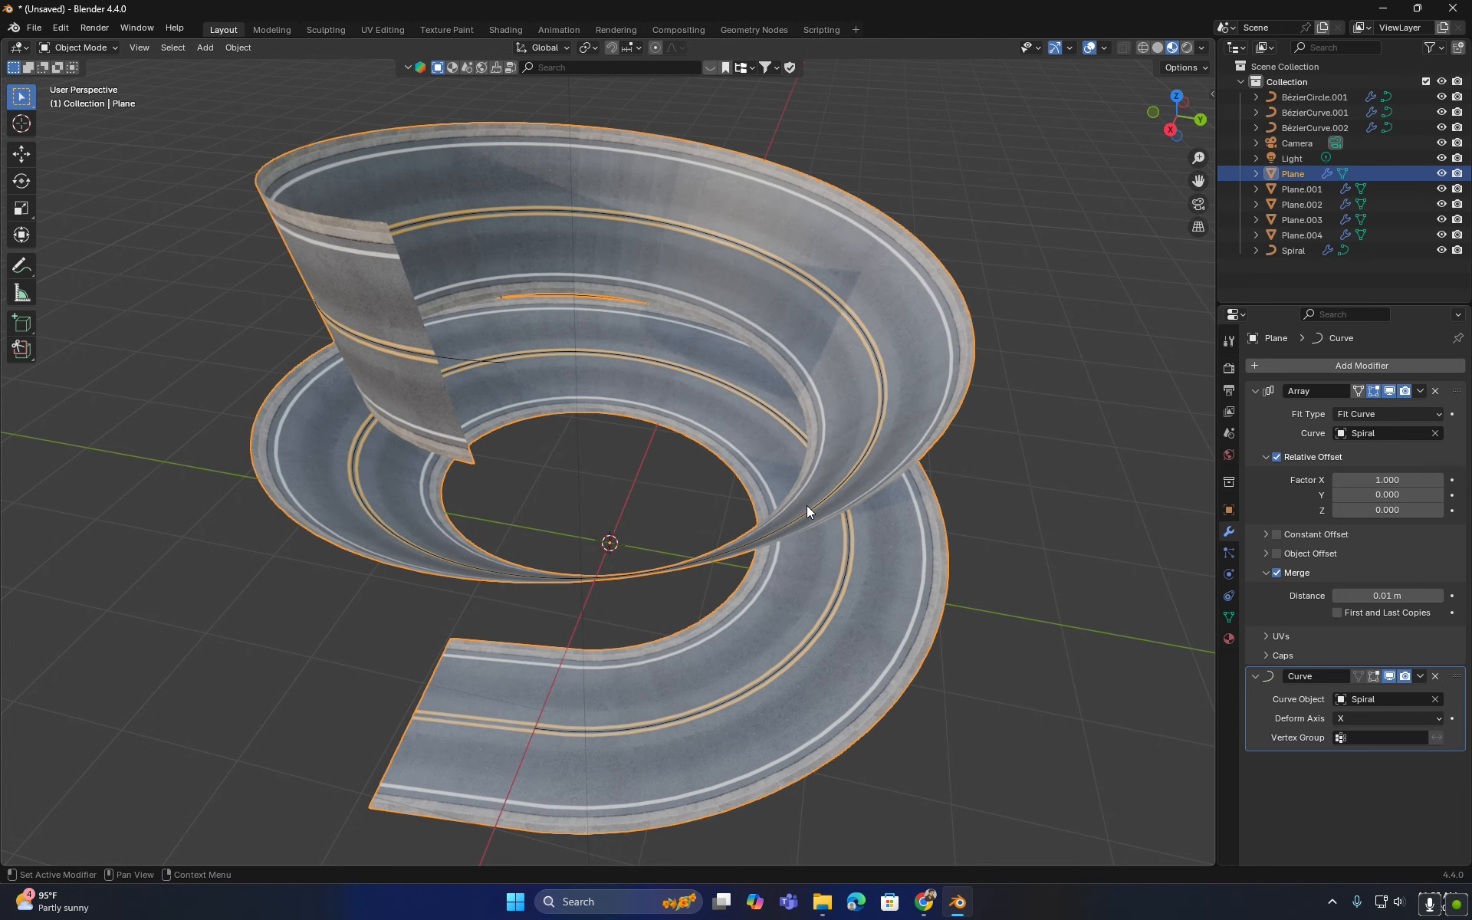
- Select the spiral and set its curve Twist Method to Z-Up
middle_drag(718, 533, 652, 515)
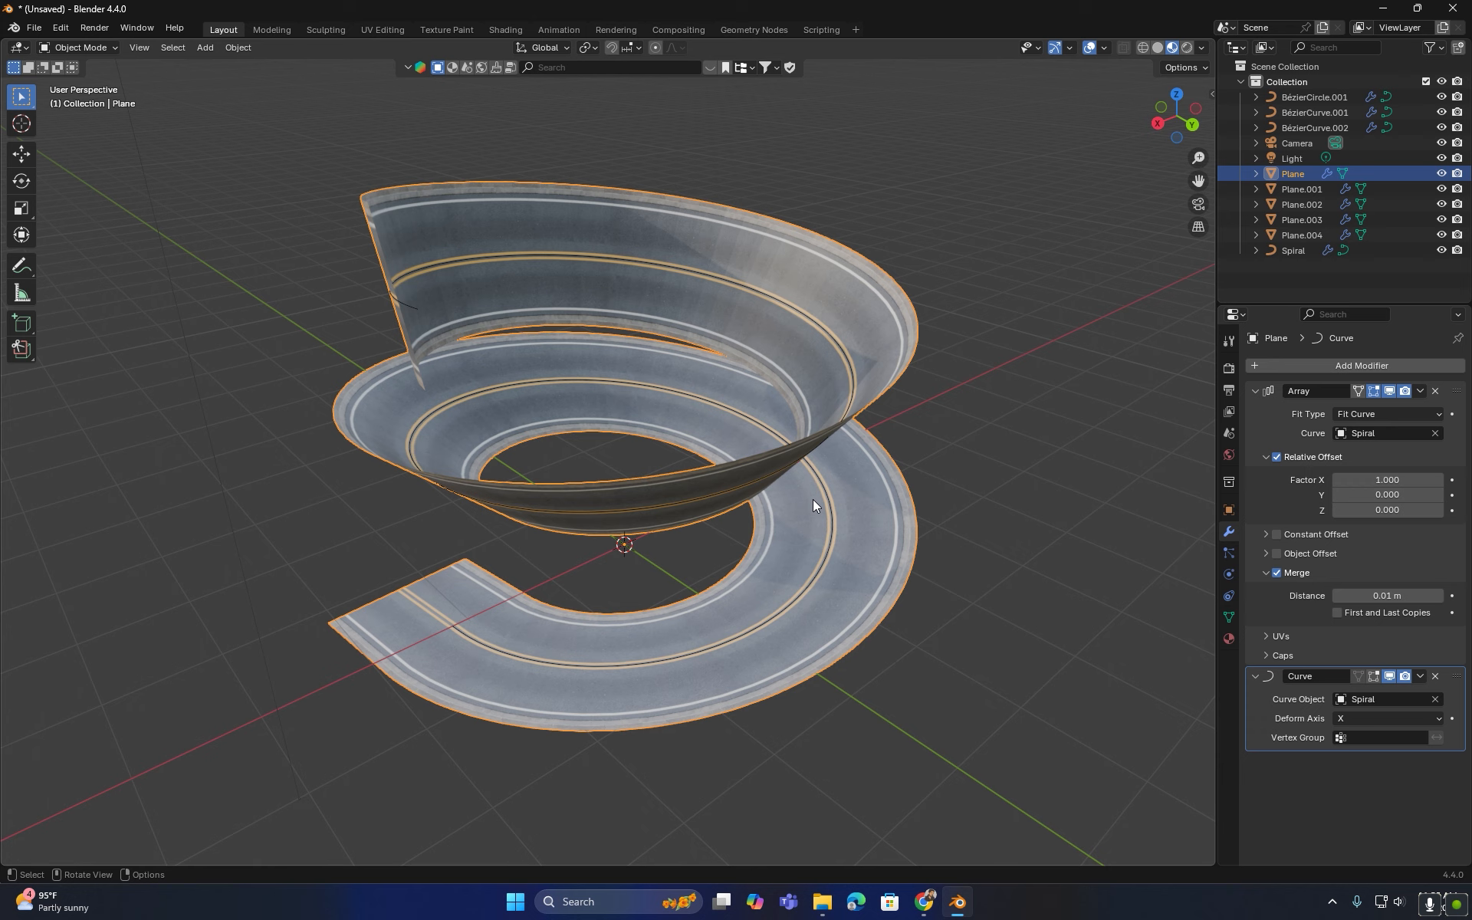
click(831, 543)
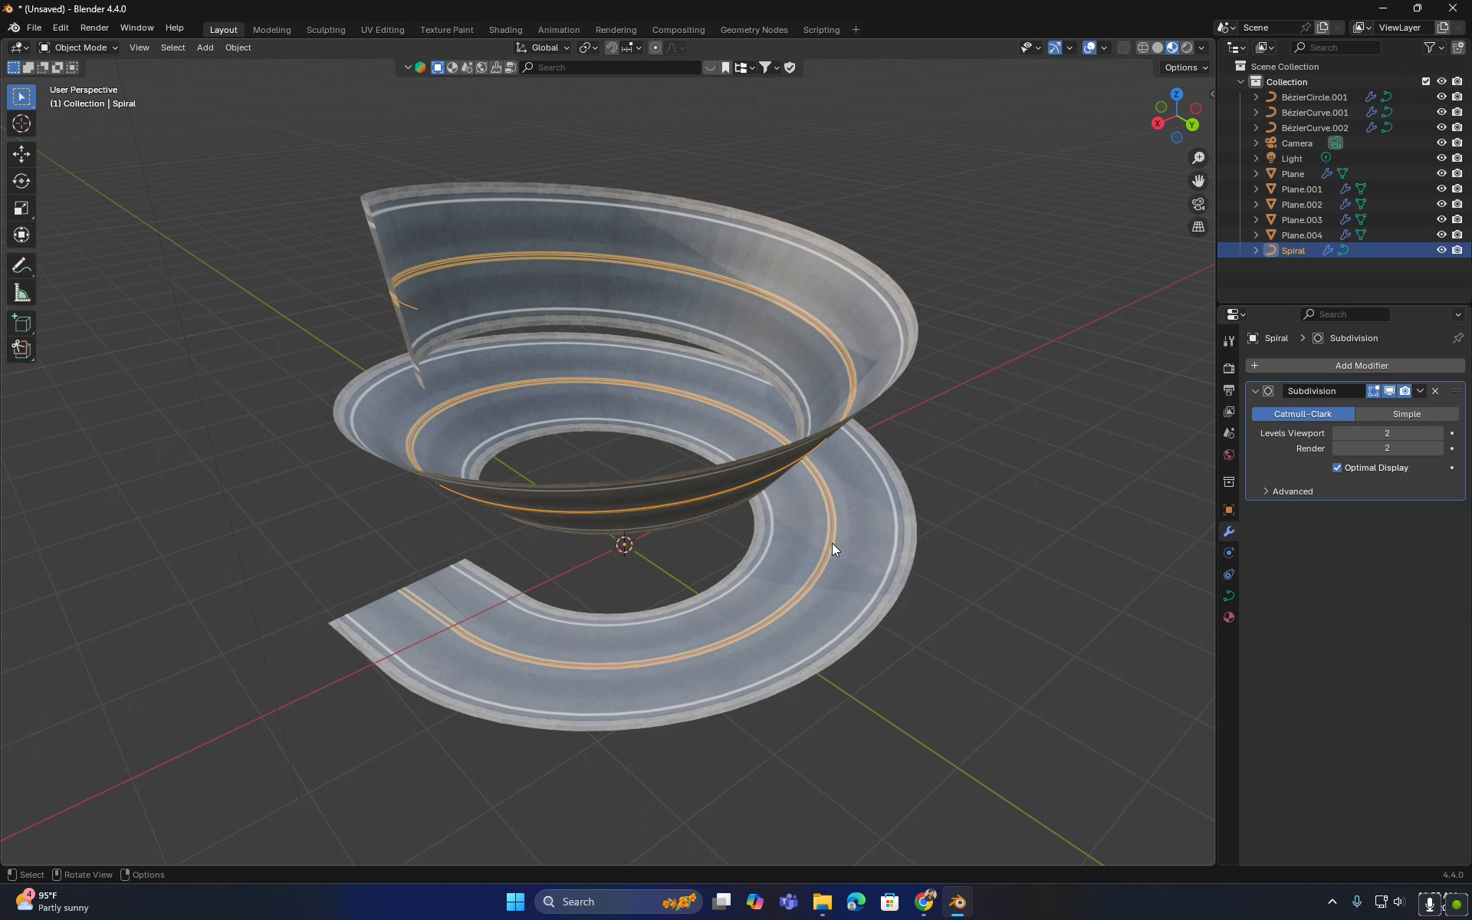
click(1229, 596)
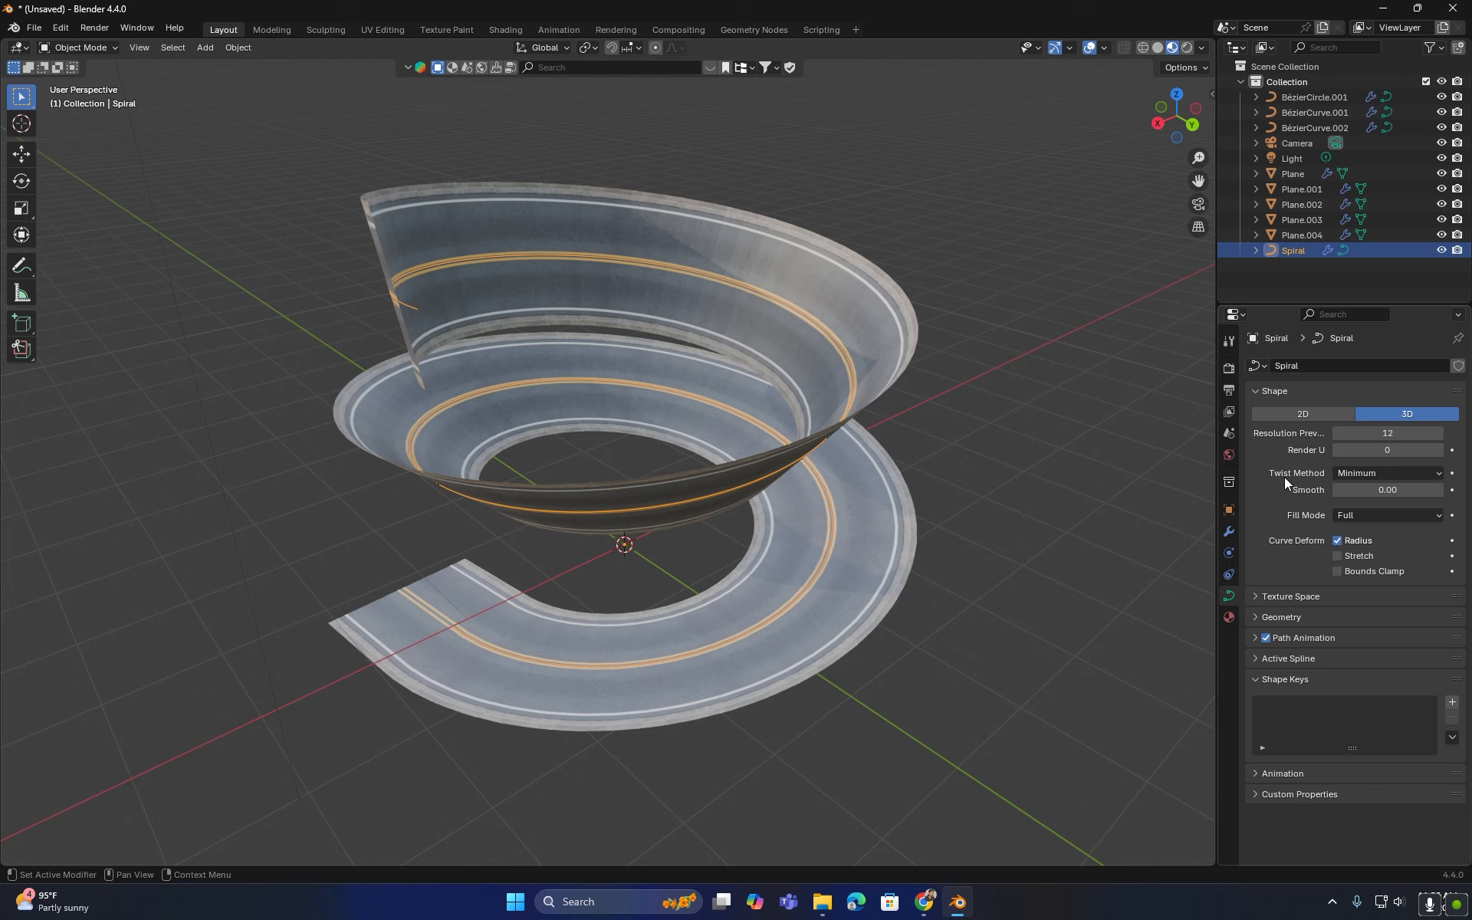
click(1378, 474)
click(1360, 489)
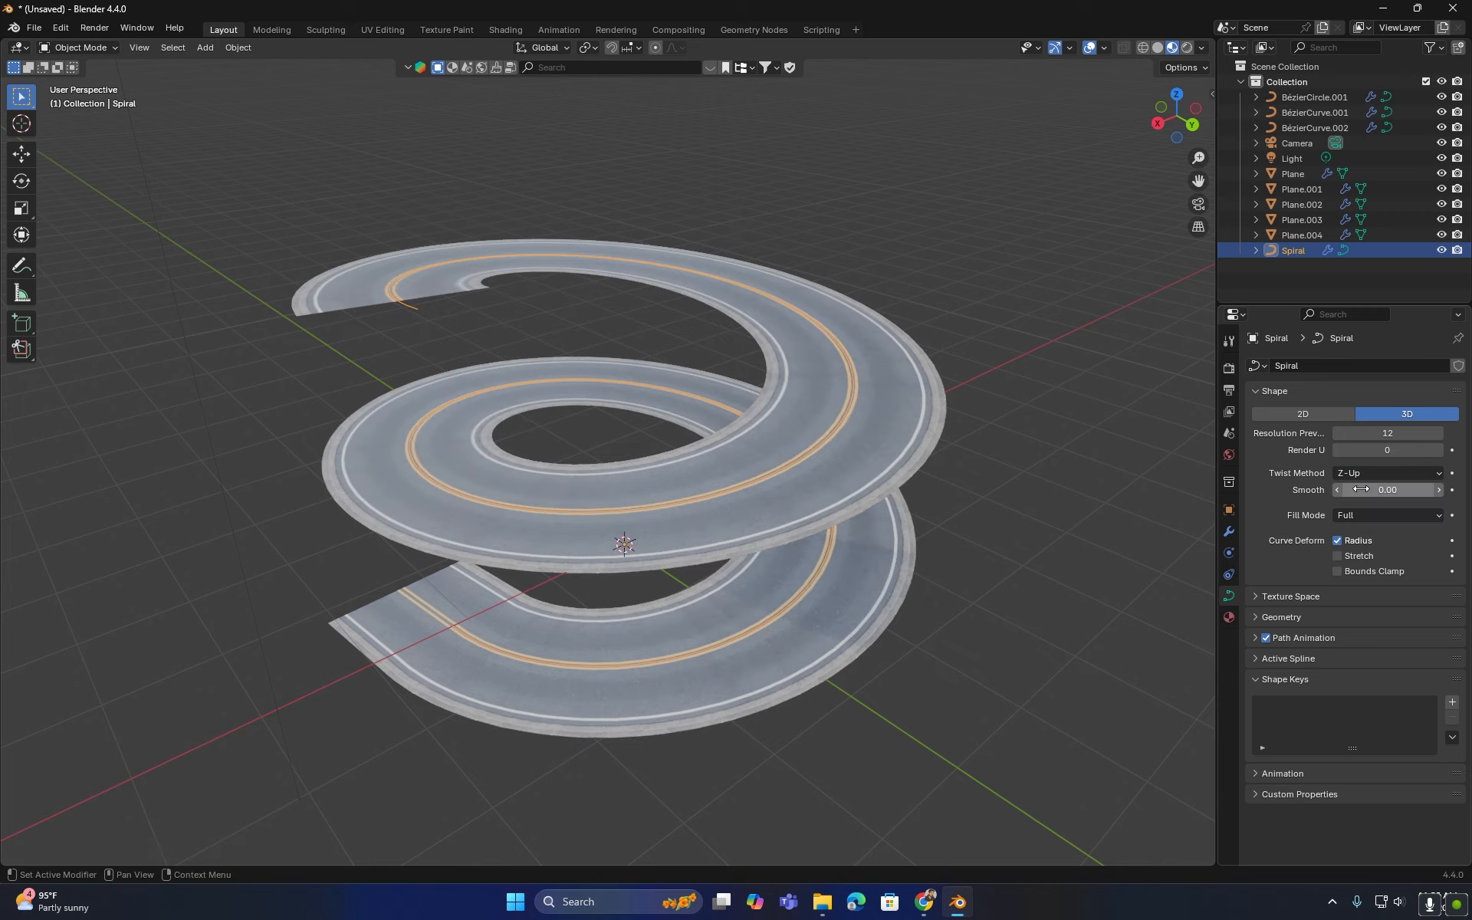
- Select the straight road plane, enter Edit Mode and add a lengthwise loop cut slid close to one curb edge
mouse_move(802, 591)
middle_down()
mouse_move(906, 541)
mouse_move(1003, 540)
mouse_move(828, 582)
middle_up()
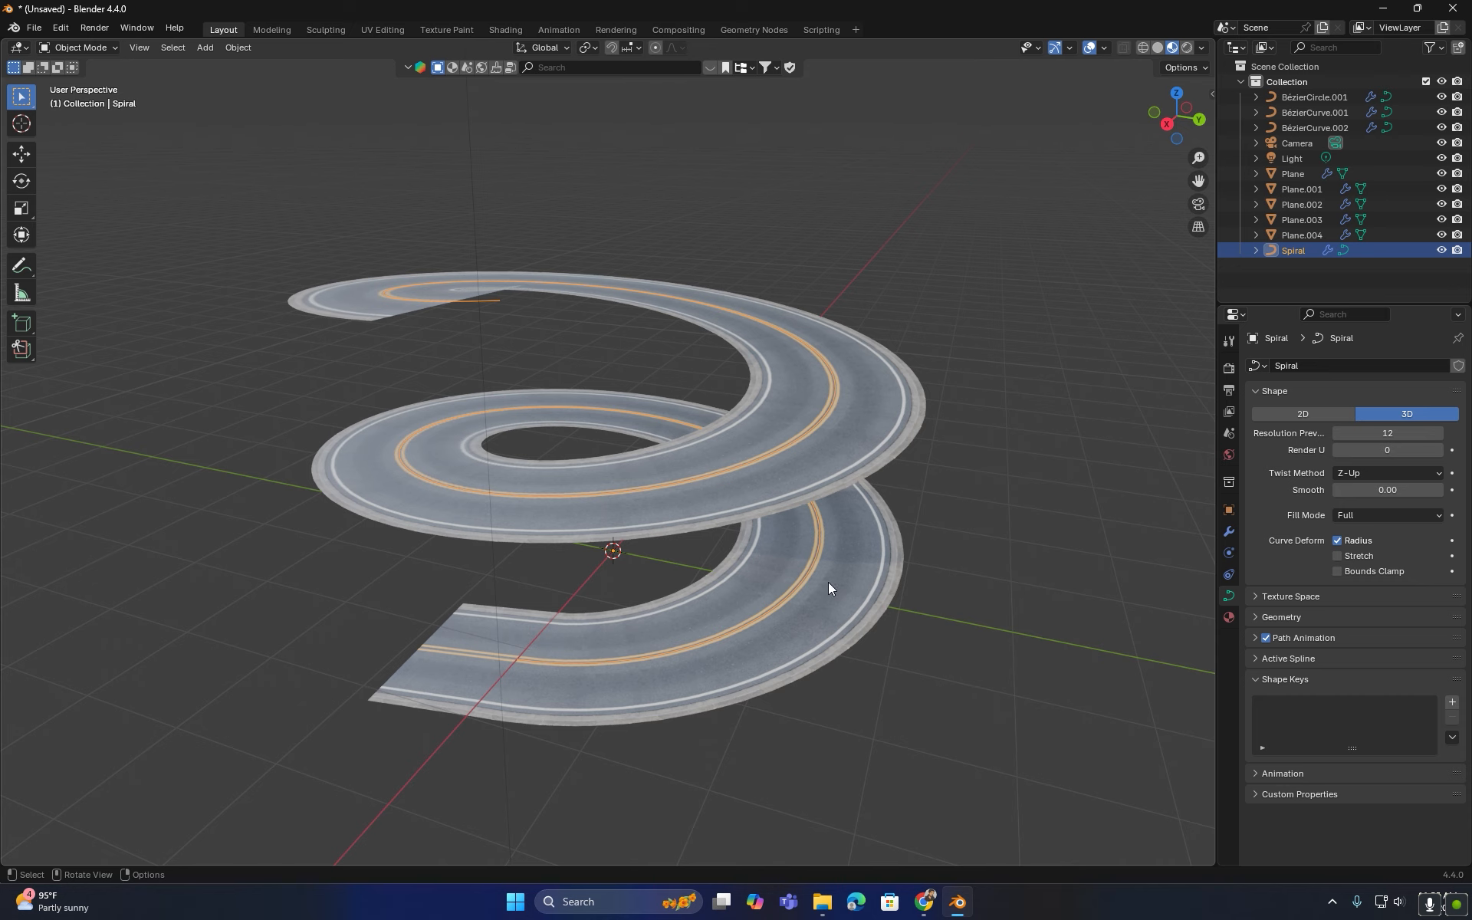
click(848, 475)
key(Tab)
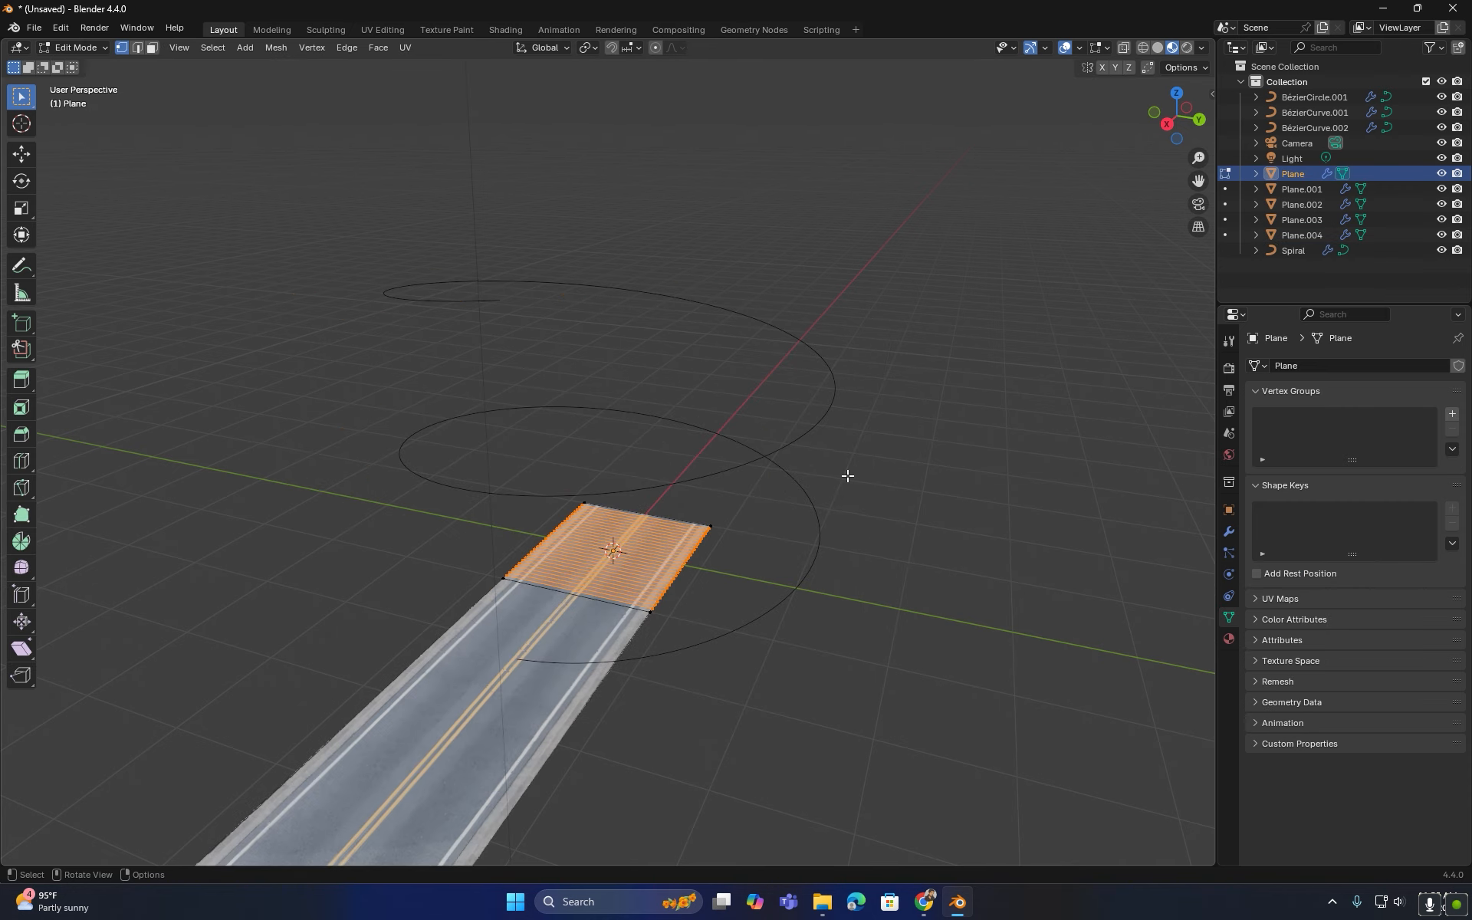
middle_drag(714, 570, 954, 472)
scroll(673, 619, up, 4)
scroll(708, 537, up, 2)
click(959, 467)
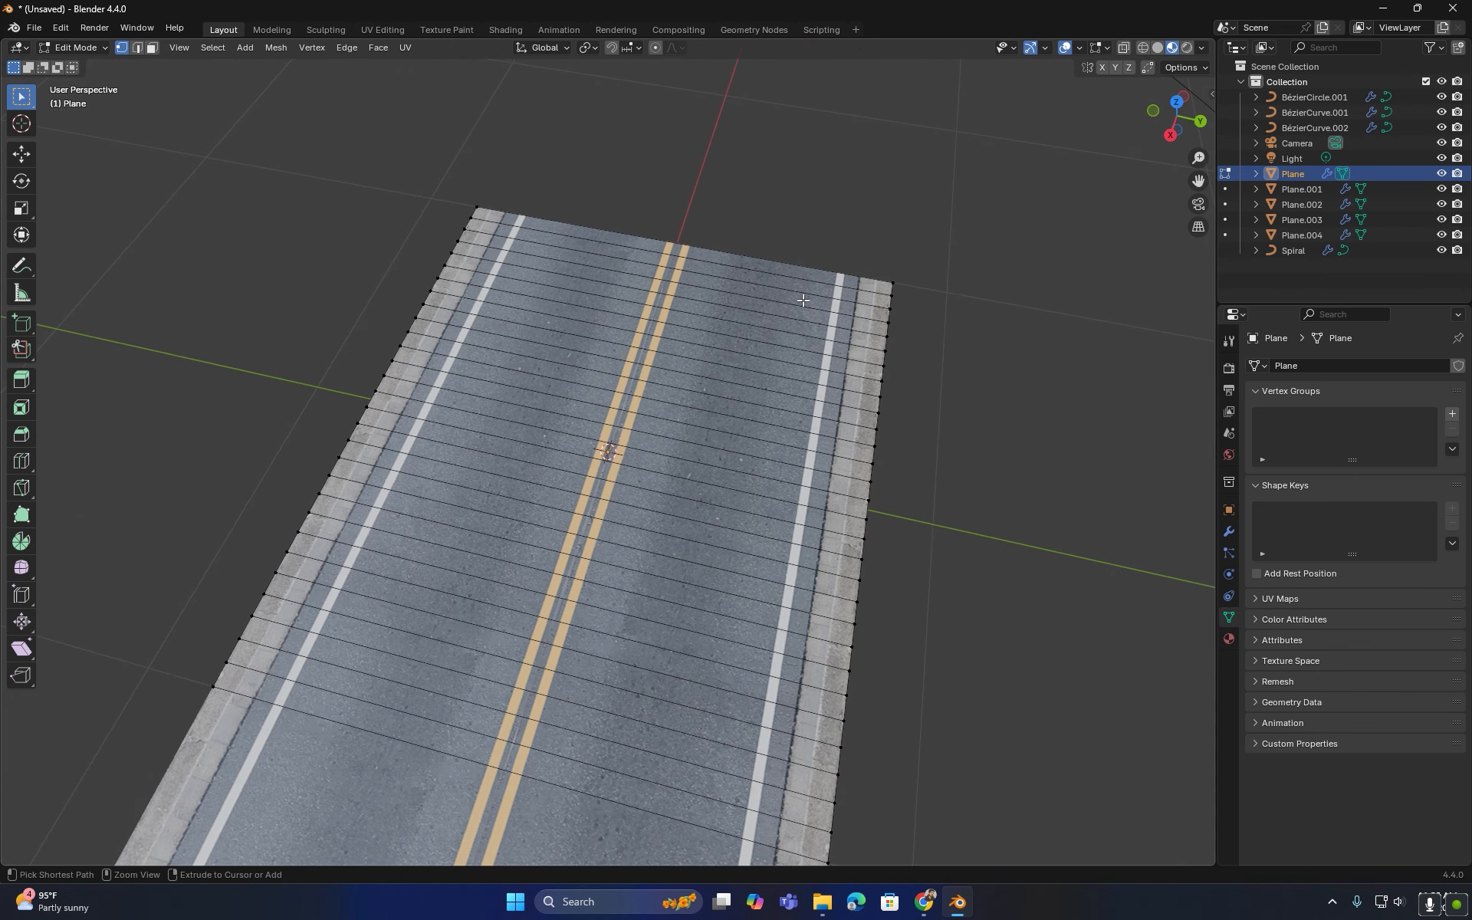
key(ctrl+r)
click(789, 296)
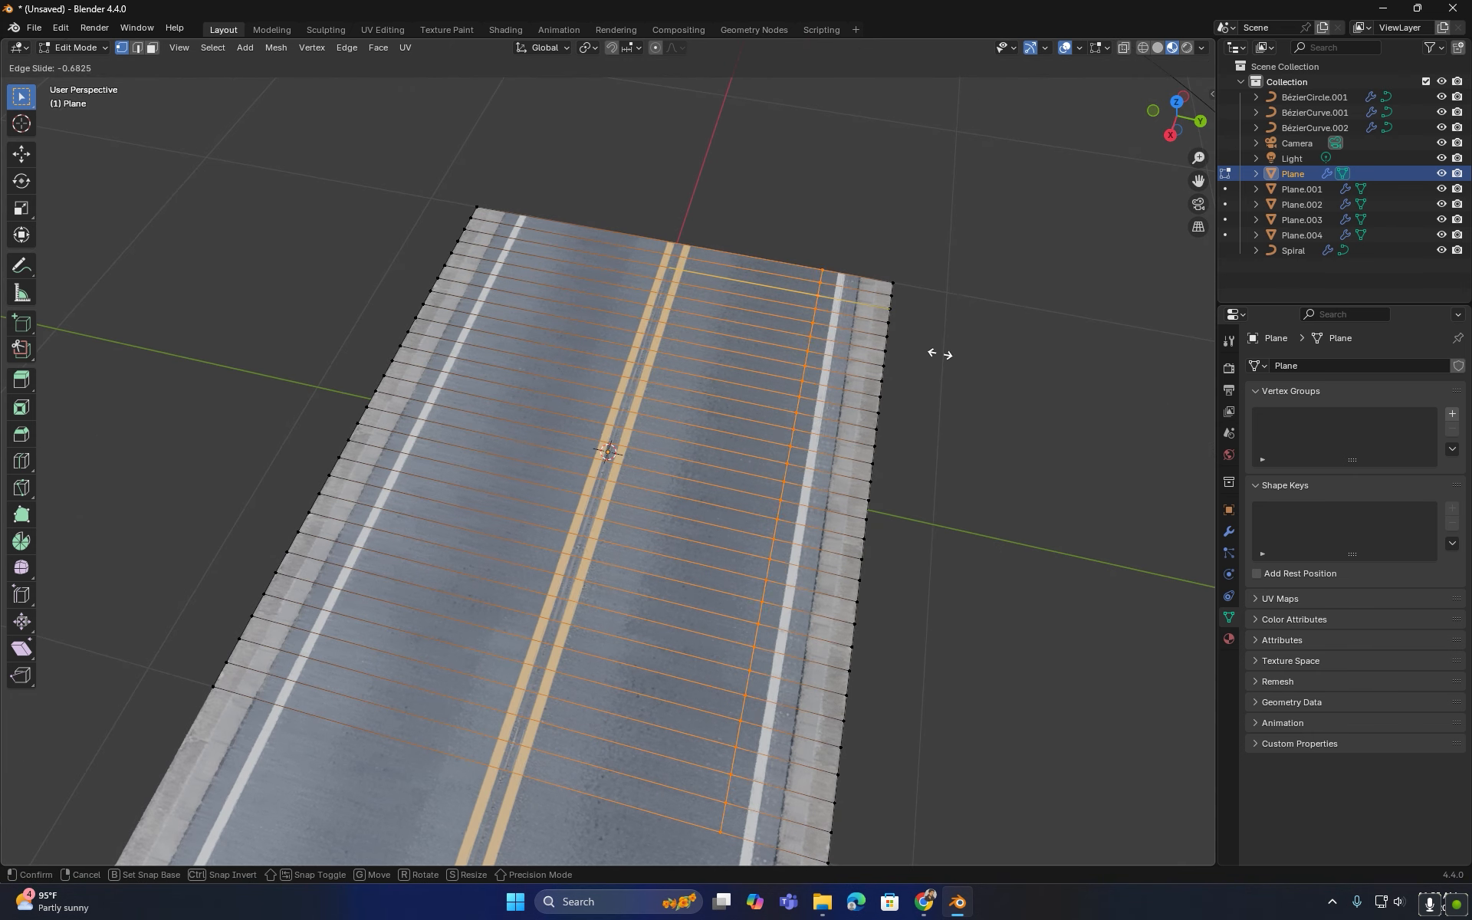
click(981, 373)
- Add a second lengthwise loop cut slid close to the opposite curb edge of the road plane
key(ctrl+r)
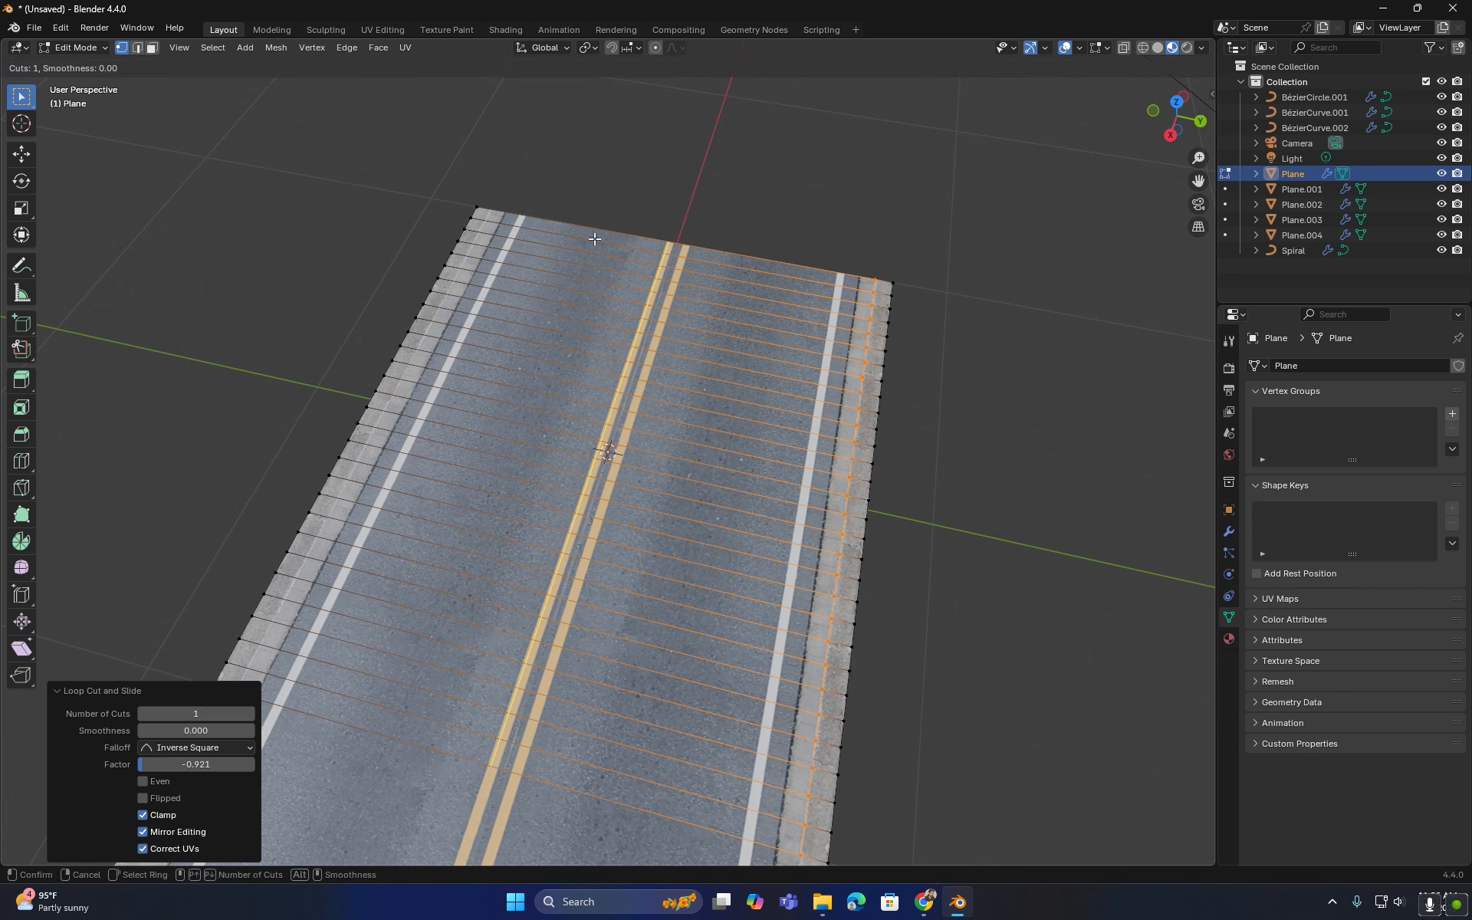
click(593, 250)
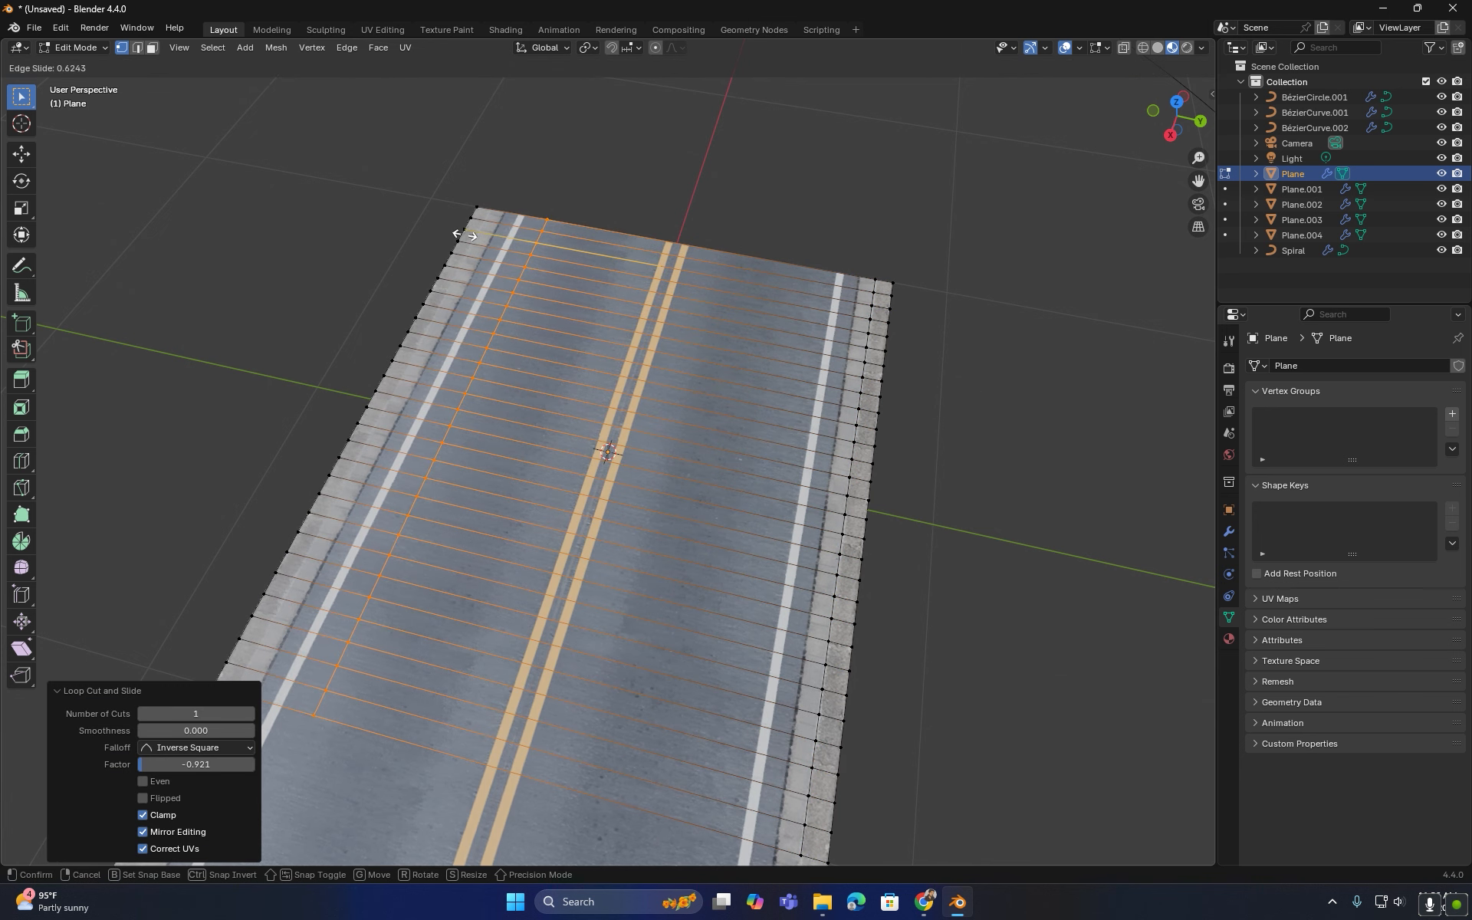
click(398, 234)
- Switch to face selection and select the outer curb face strips along both road edges
key(3)
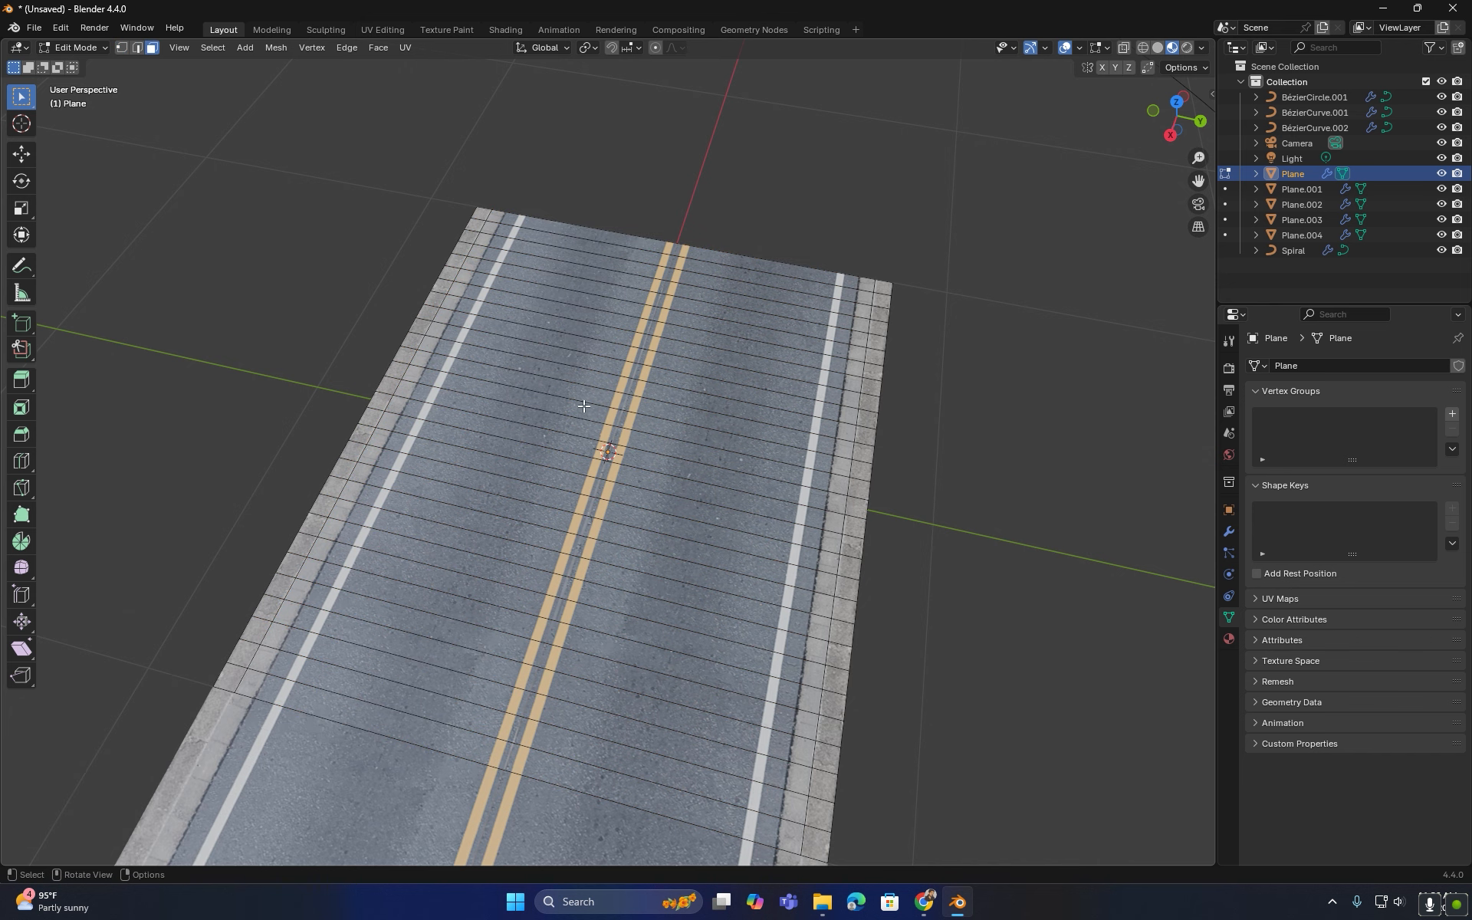
shift+middle_drag(780, 556, 756, 523)
click(784, 800)
ctrl+click(860, 259)
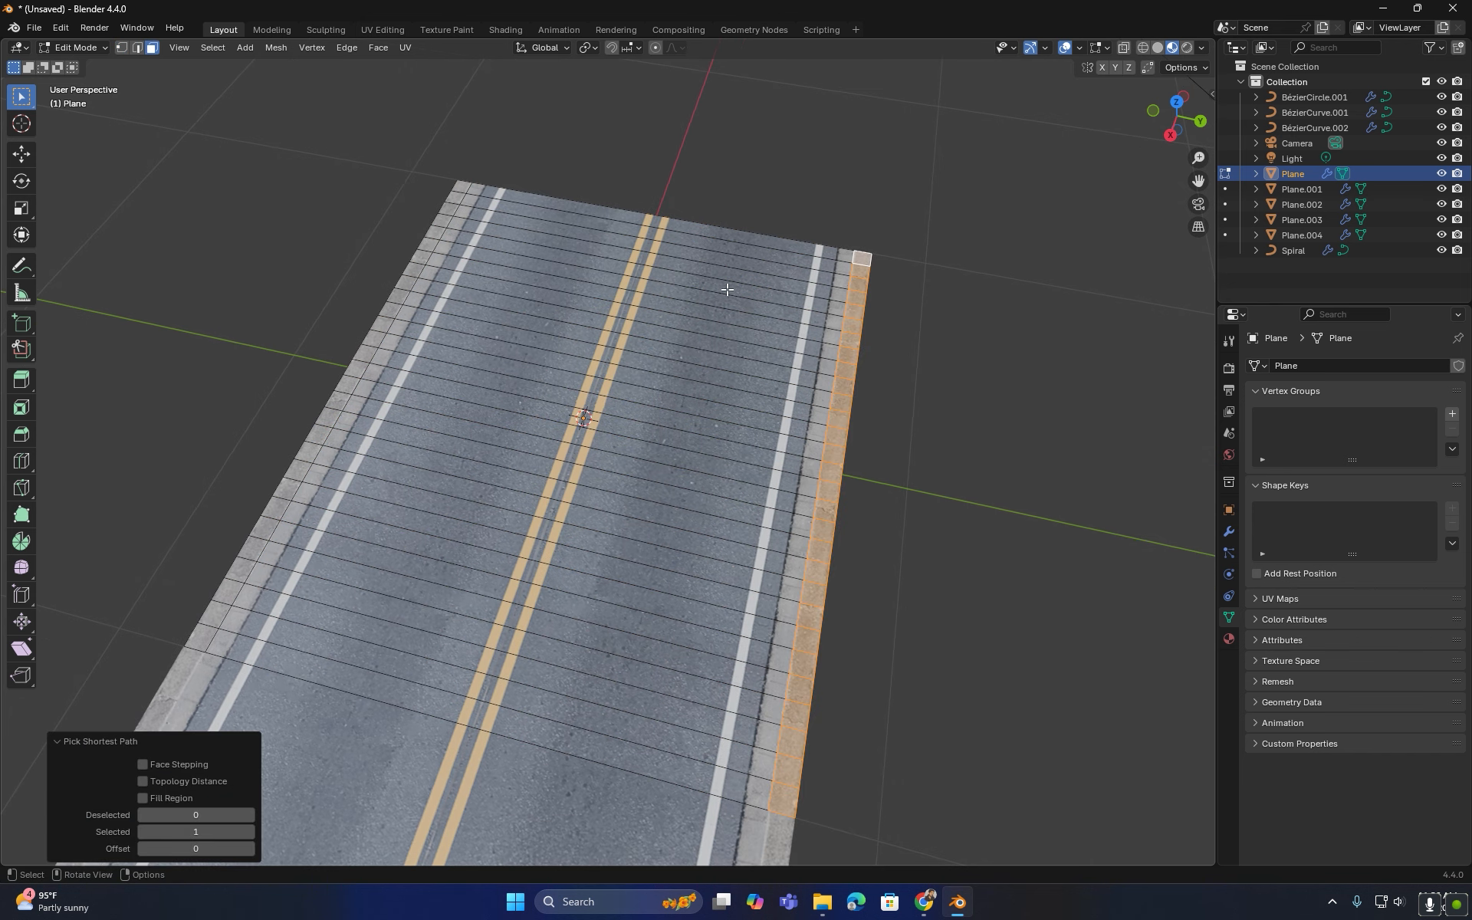
shift+click(463, 185)
ctrl+click(202, 638)
- Extrude the selected curb strips upward about 0.15 m to form side walls
scroll(414, 633, down, 3)
middle_drag(421, 635, 565, 519)
scroll(334, 584, up, 3)
key(e)
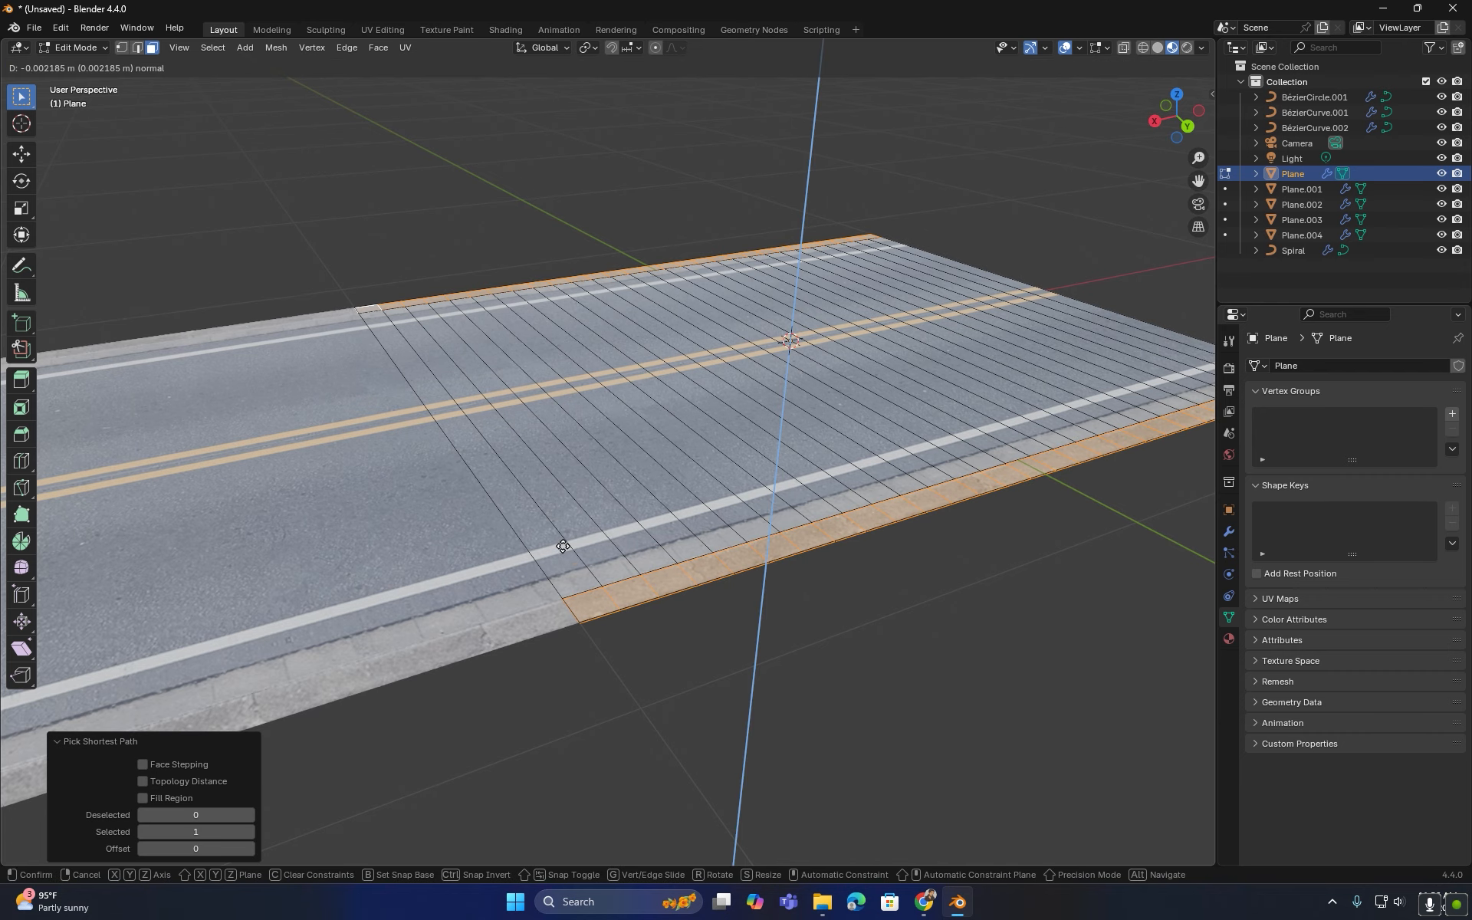
click(557, 495)
scroll(565, 493, down, 4)
middle_drag(565, 493, 713, 499)
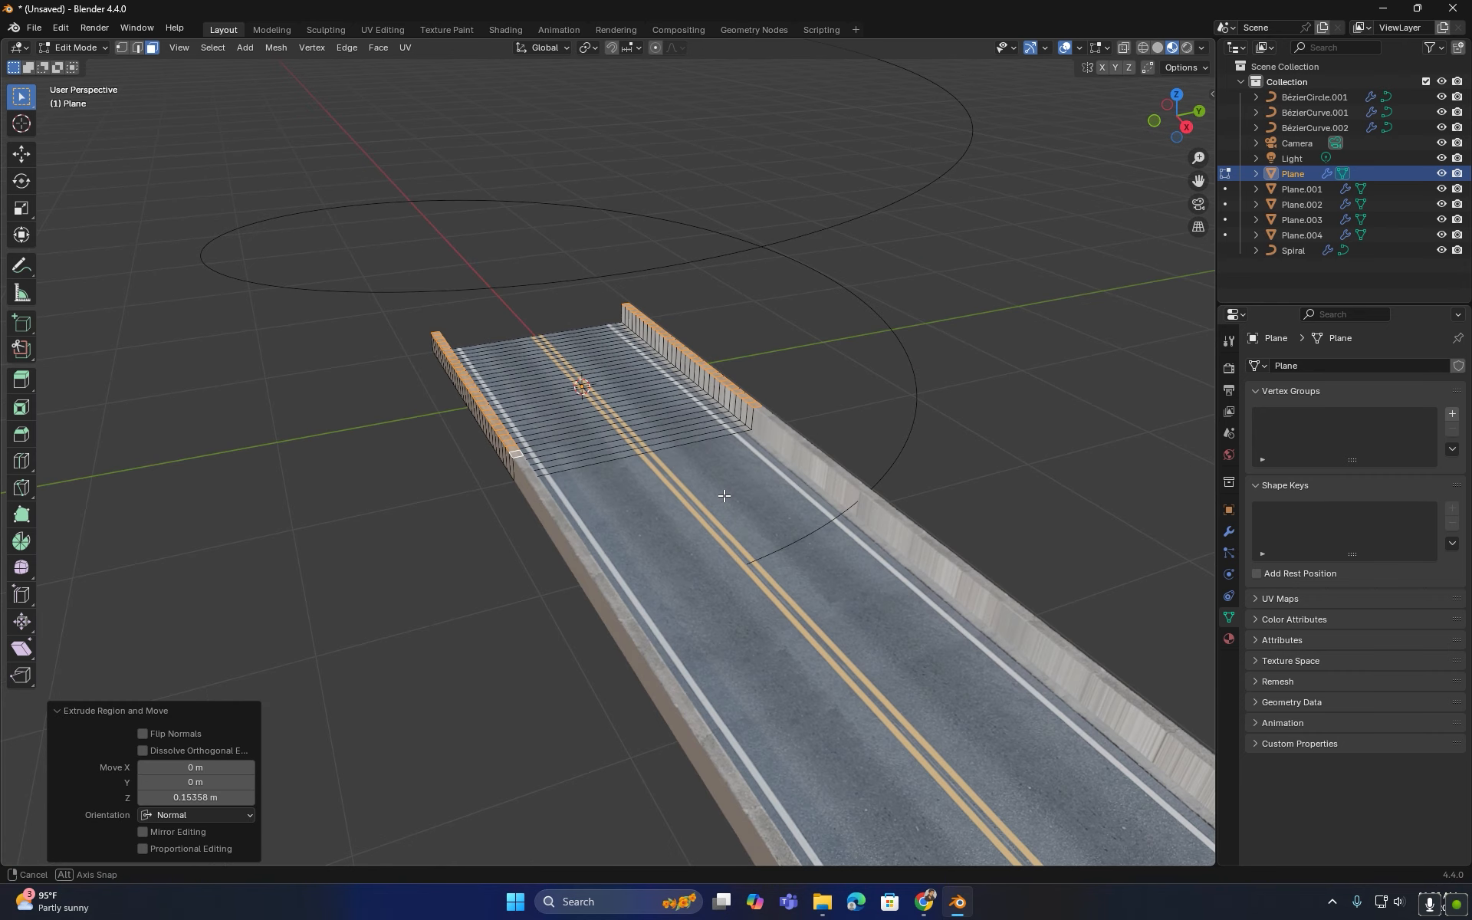
- Bevel the top edges of both side walls with about 0.06 m offset and 2 segments, then leave Edit Mode
scroll(682, 473, up, 3)
key(2)
scroll(756, 444, up, 3)
shift+middle_drag(756, 444, 460, 542)
click(985, 473)
middle_drag(264, 527, 476, 536)
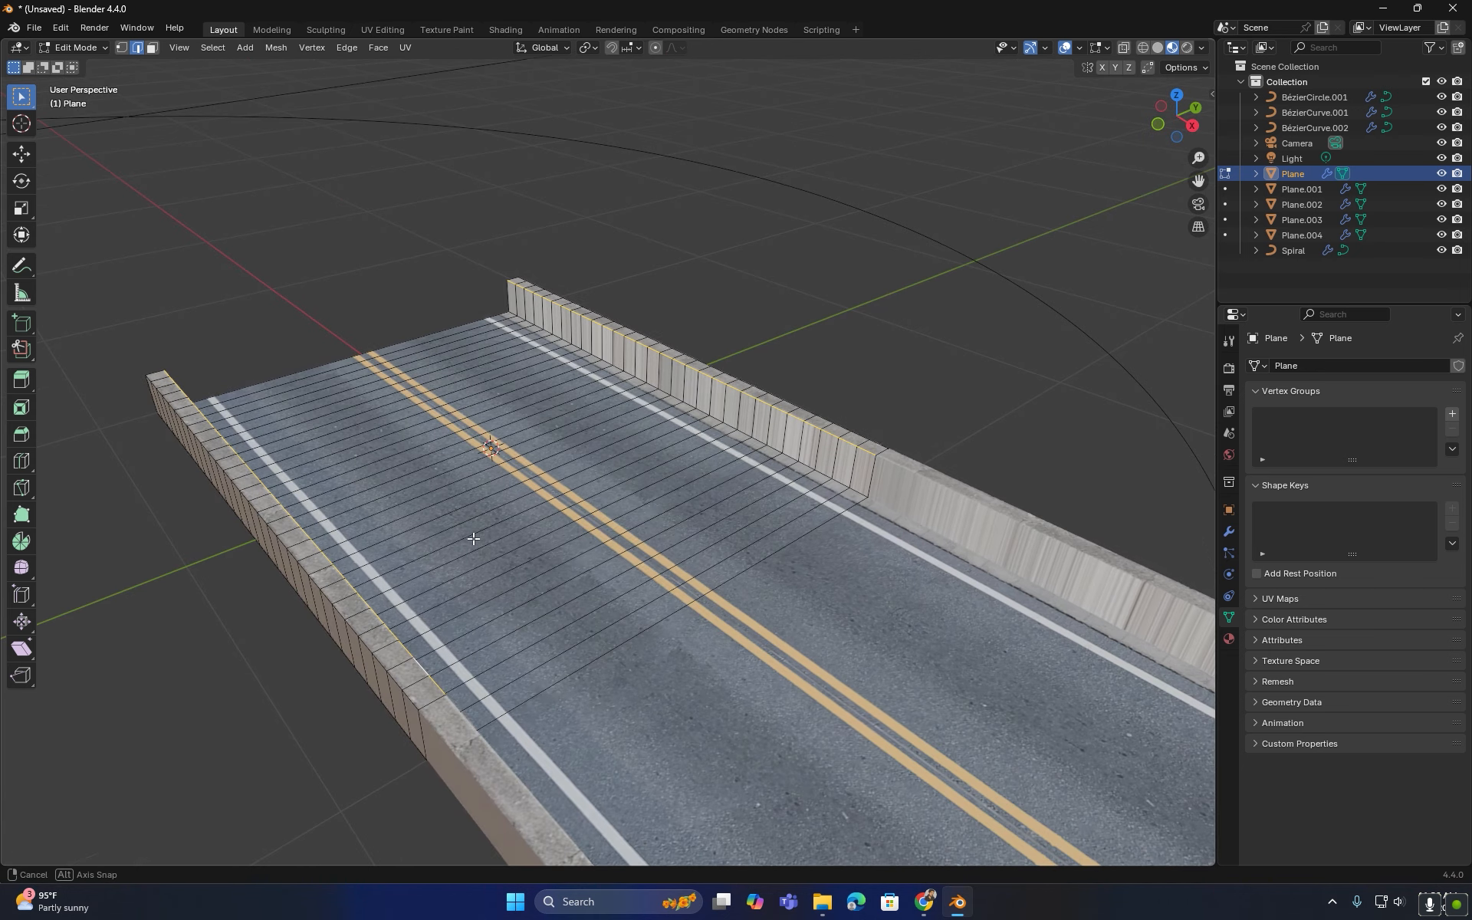
key(ctrl+b)
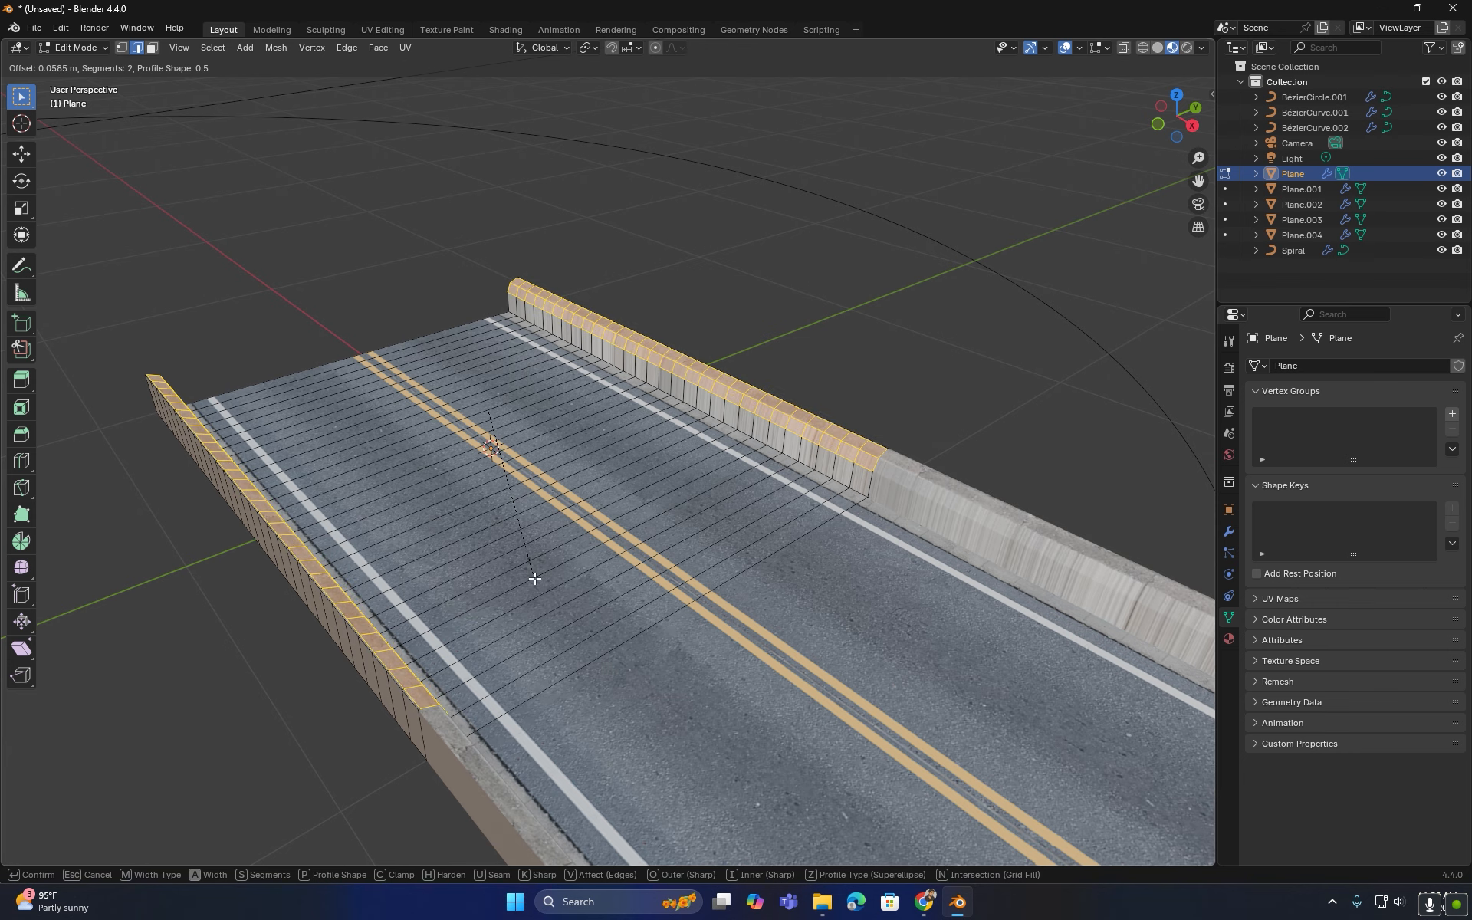
click(534, 579)
key(Tab)
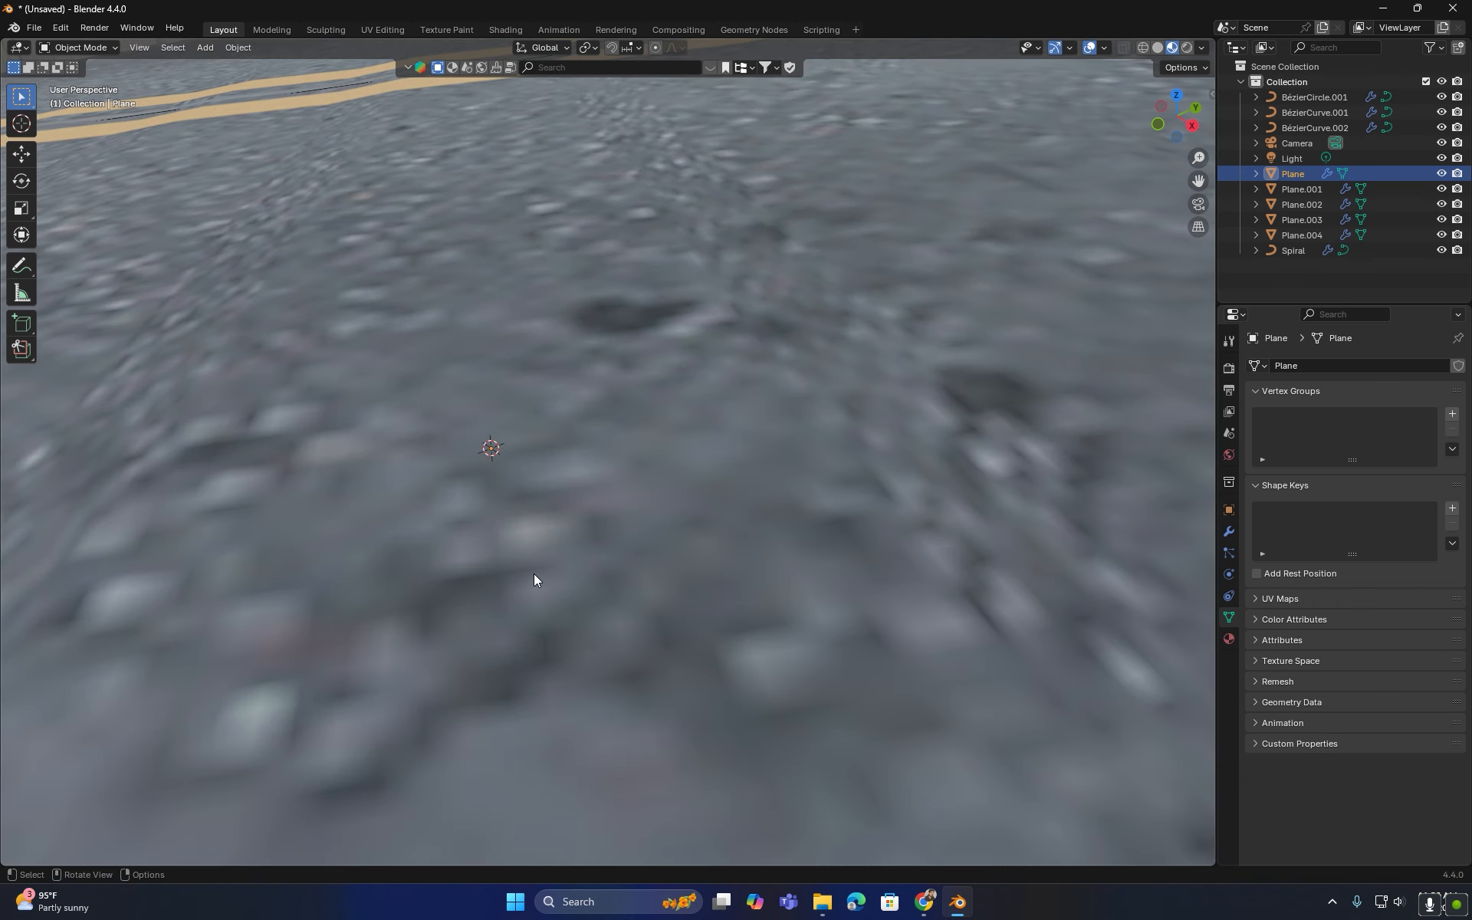
- Select the circular road plane, enter Edit Mode and add a lengthwise loop cut close to one curb edge
middle_drag(533, 573, 471, 571)
scroll(379, 415, up, 3)
middle_drag(380, 416, 474, 334)
shift+middle_drag(474, 335, 420, 424)
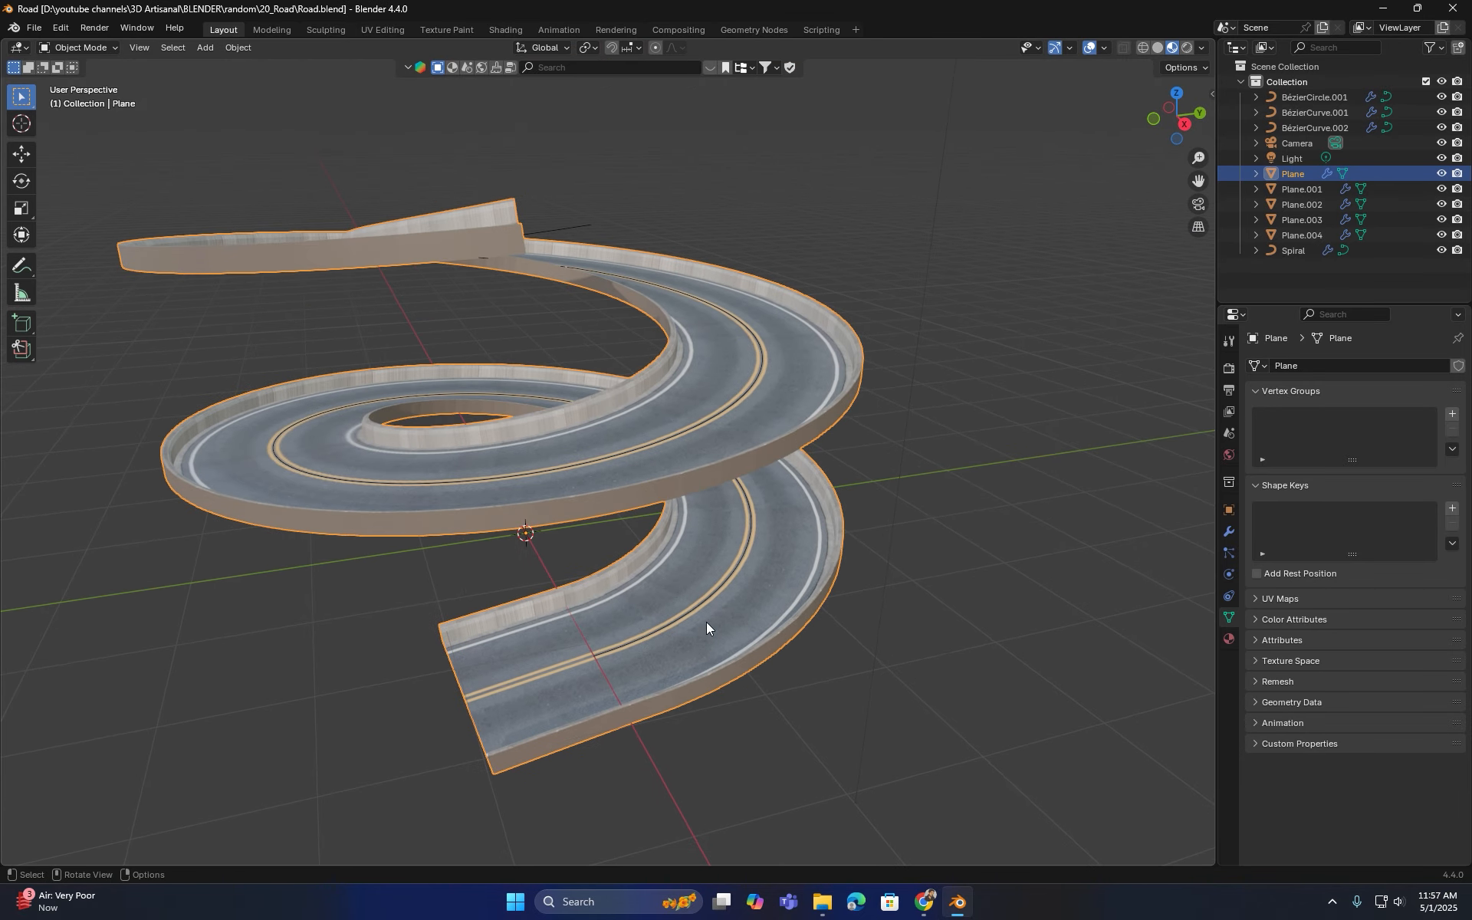
scroll(707, 622, down, 5)
shift+middle_drag(743, 644, 690, 711)
click(857, 500)
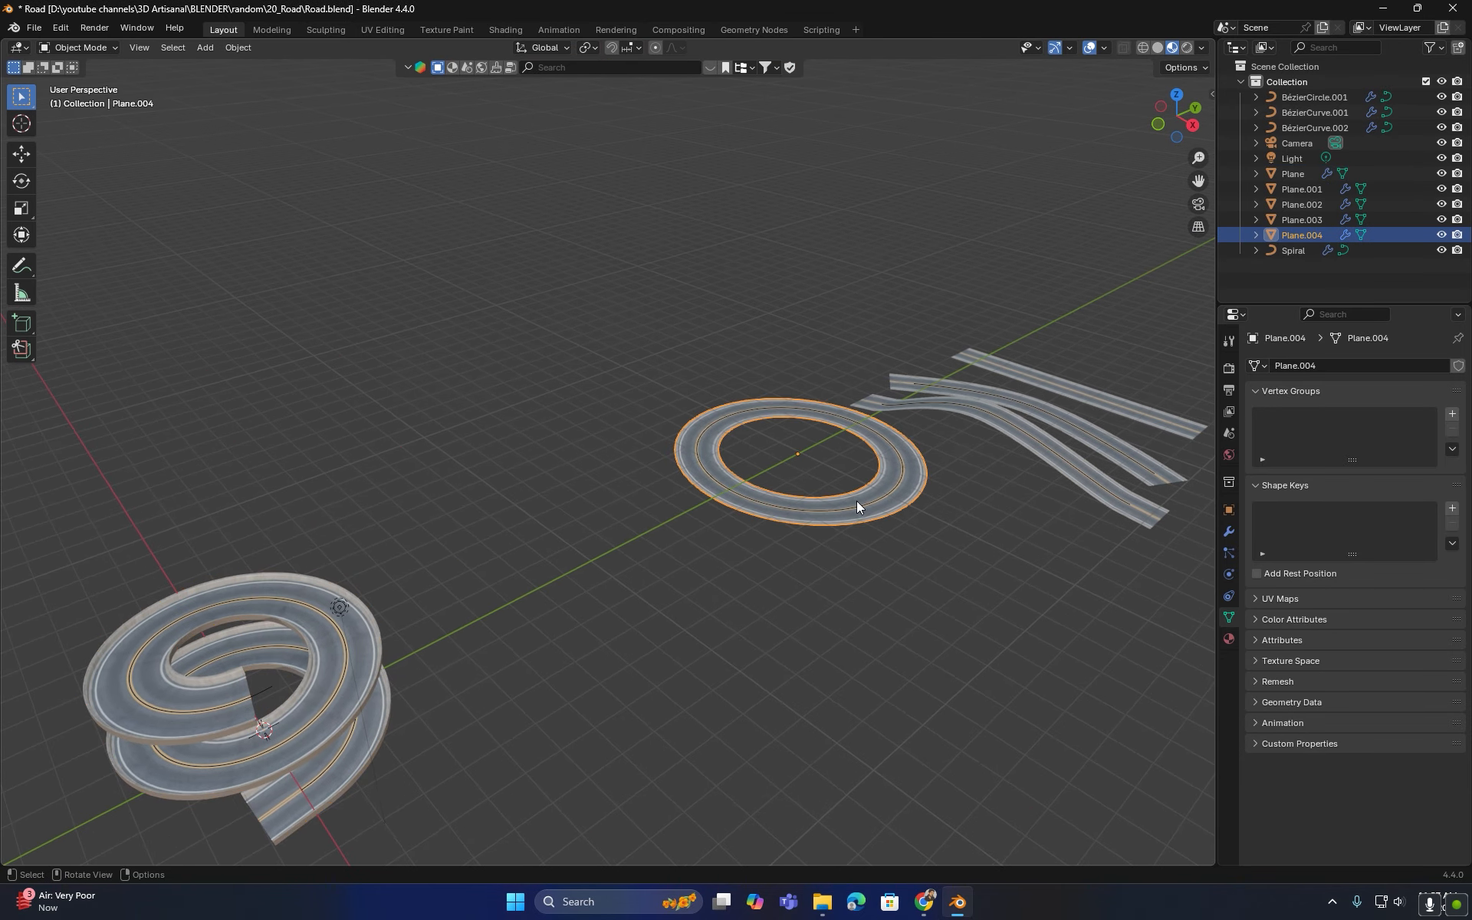
key(Tab)
scroll(896, 462, up, 3)
key(KP_Decimal)
middle_drag(888, 713, 756, 737)
key(ctrl+r)
click(758, 738)
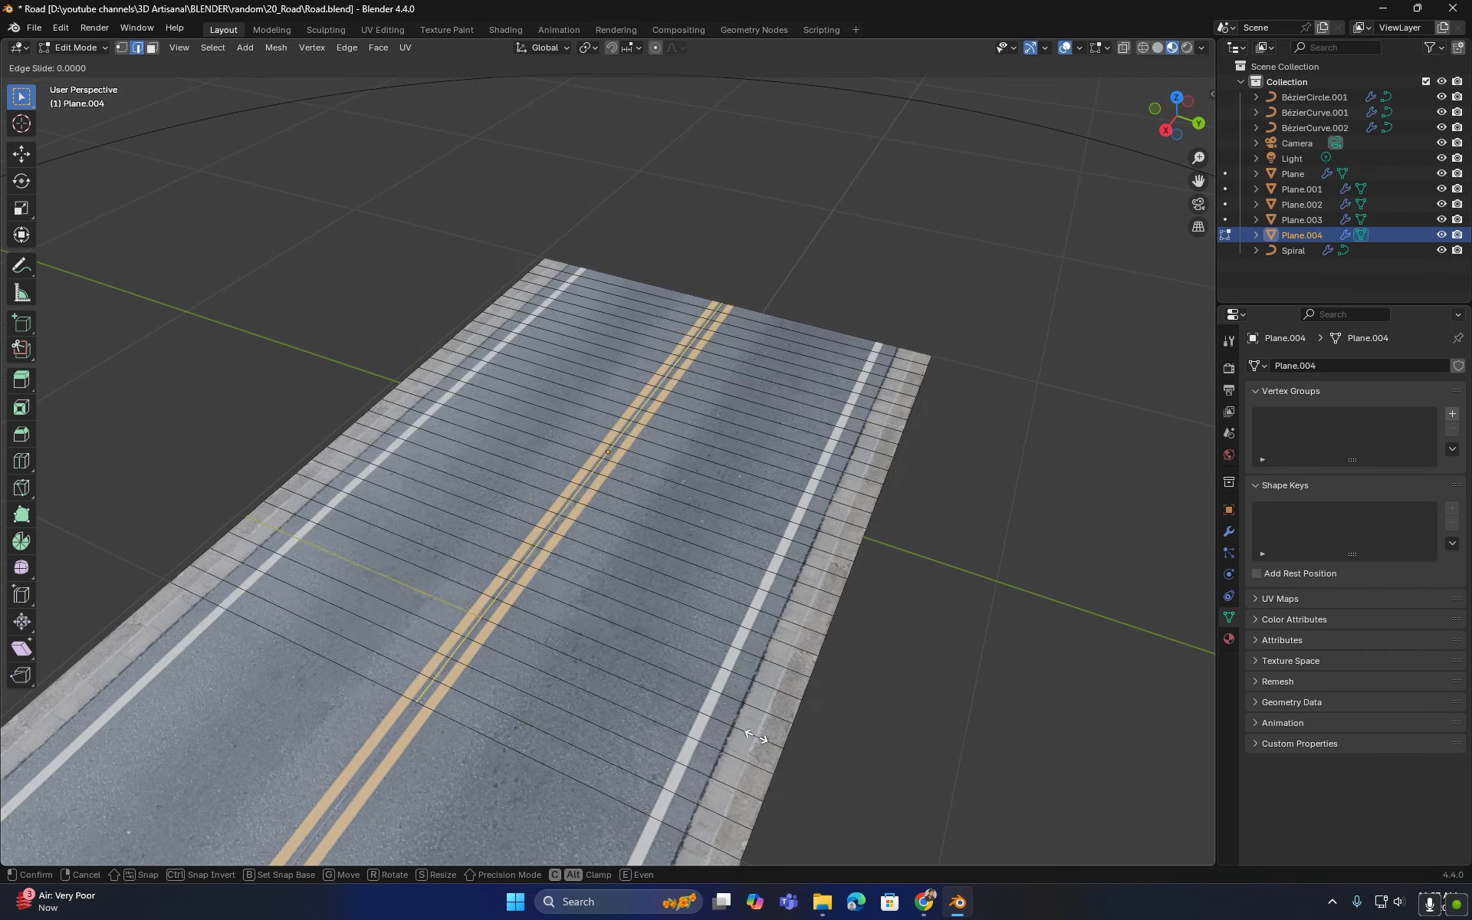
click(1030, 847)
- Add another lengthwise loop cut close to the circular road plane's other curb edge
key(ctrl+r)
click(464, 657)
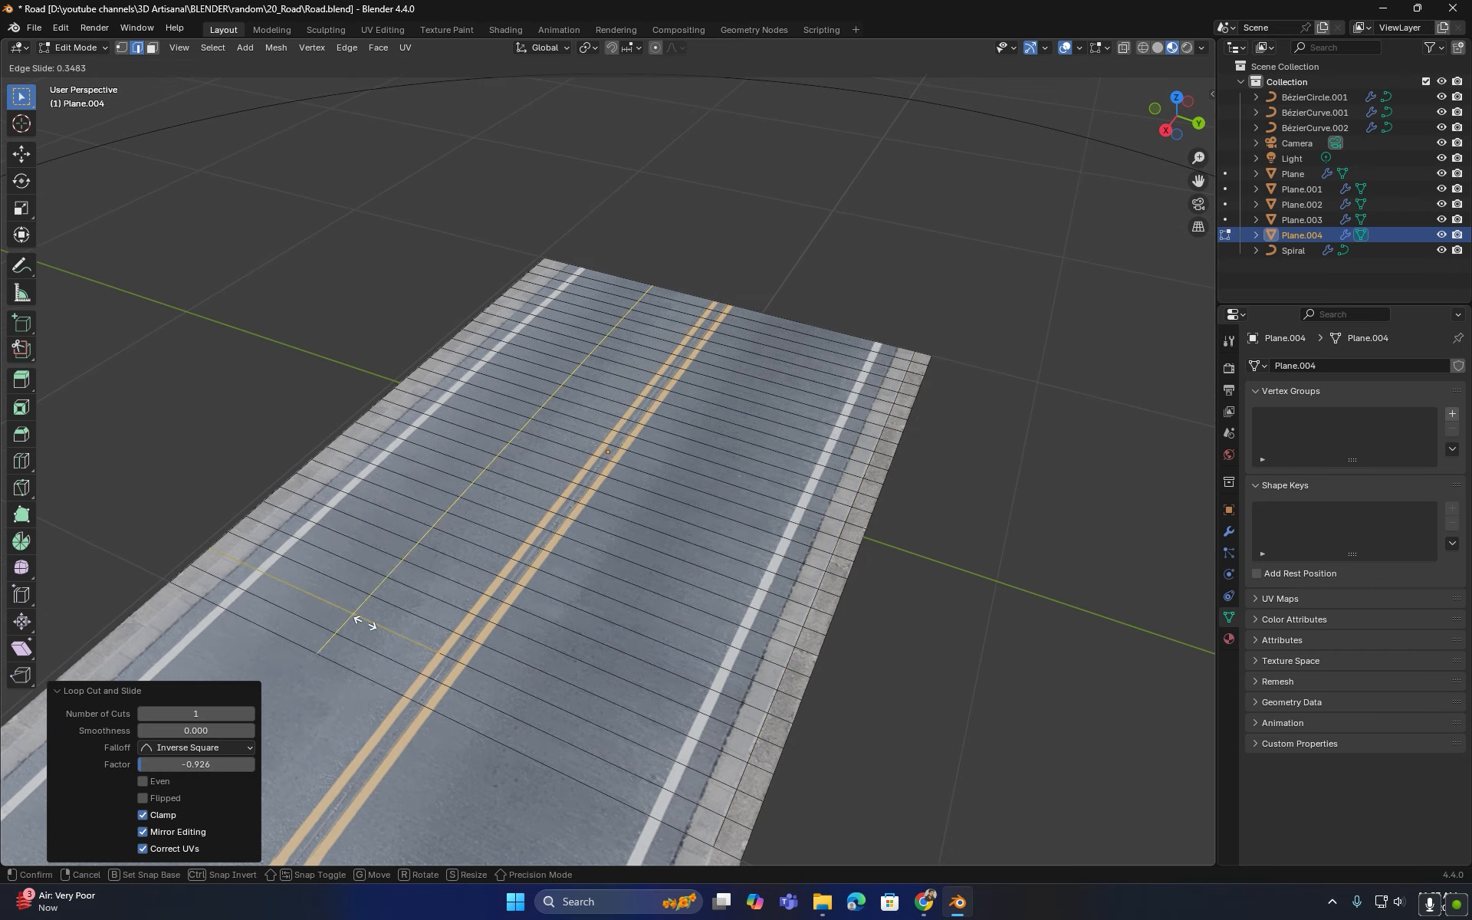
click(117, 381)
- Select the curb face strips along both edges of the circular road and extrude them upward about 0.12 m
click(151, 48)
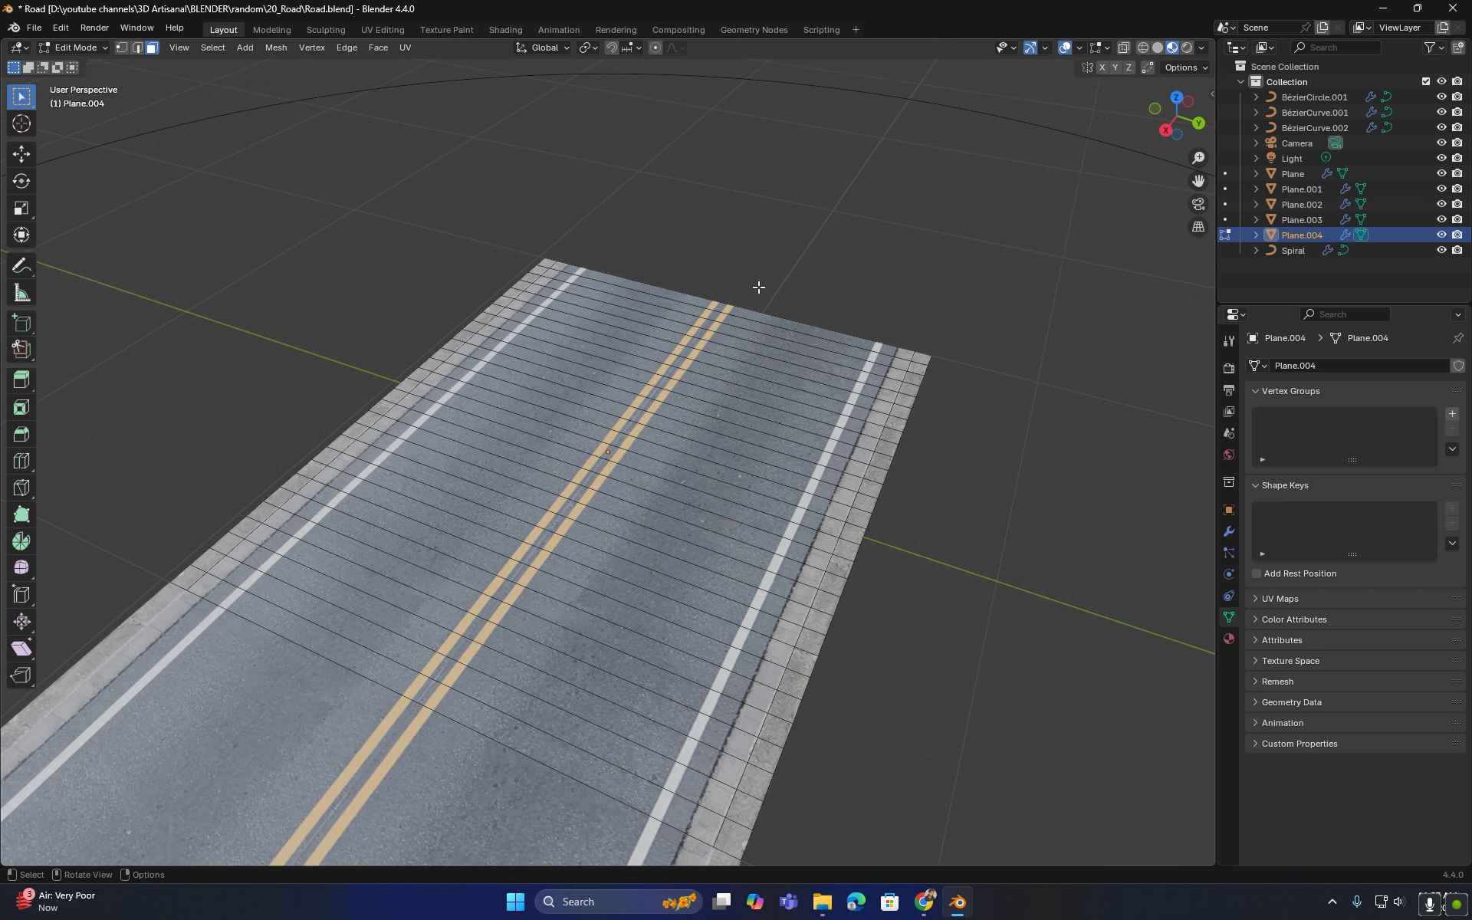
ctrl+click(730, 841)
shift+click(192, 577)
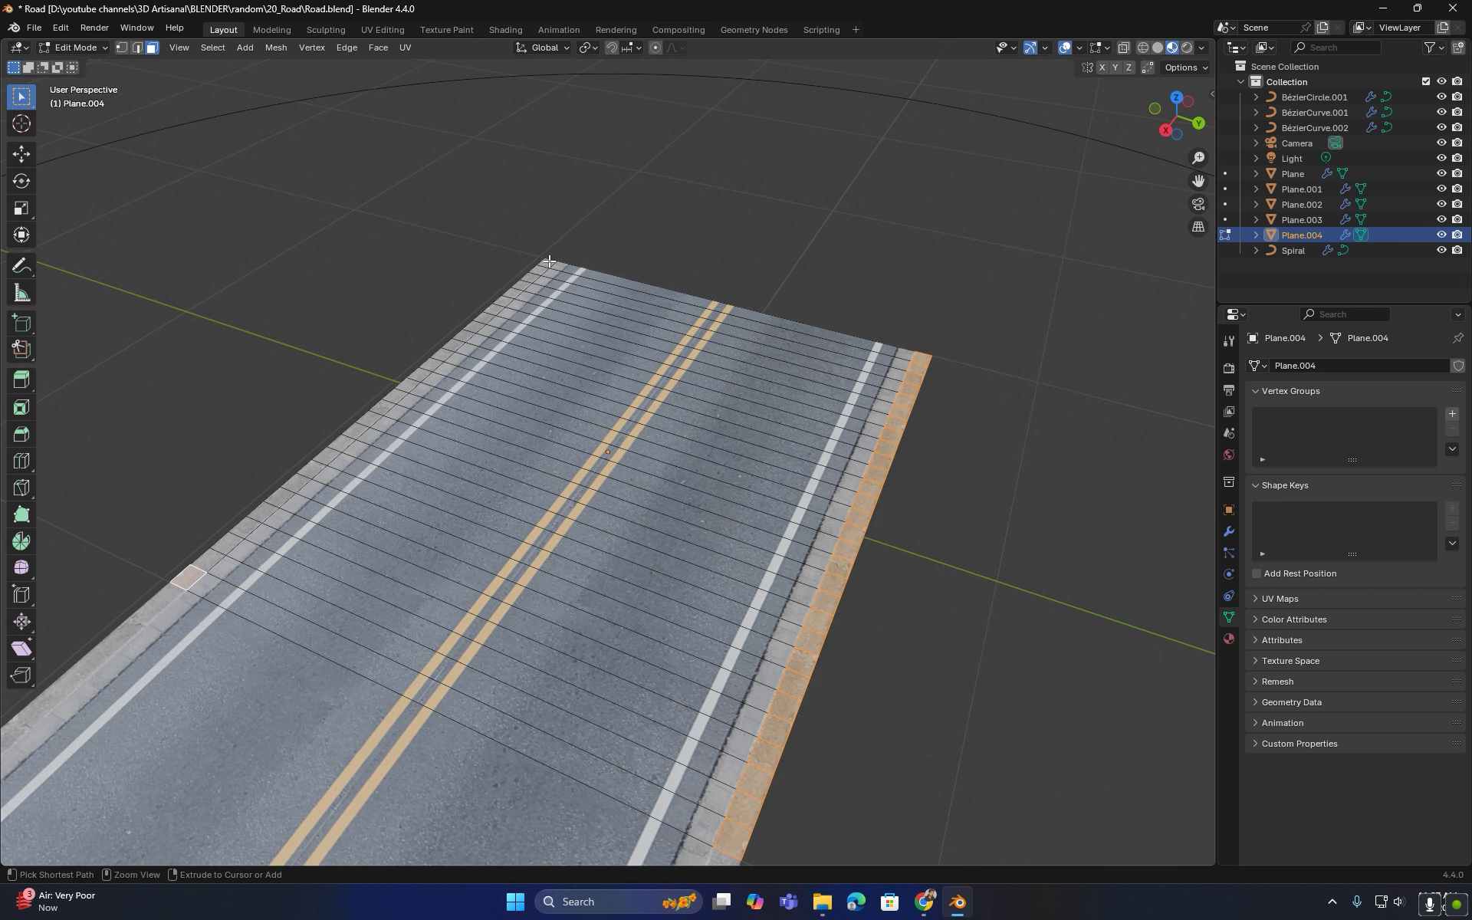
ctrl+click(548, 263)
scroll(615, 337, down, 1)
middle_drag(614, 337, 552, 545)
key(e)
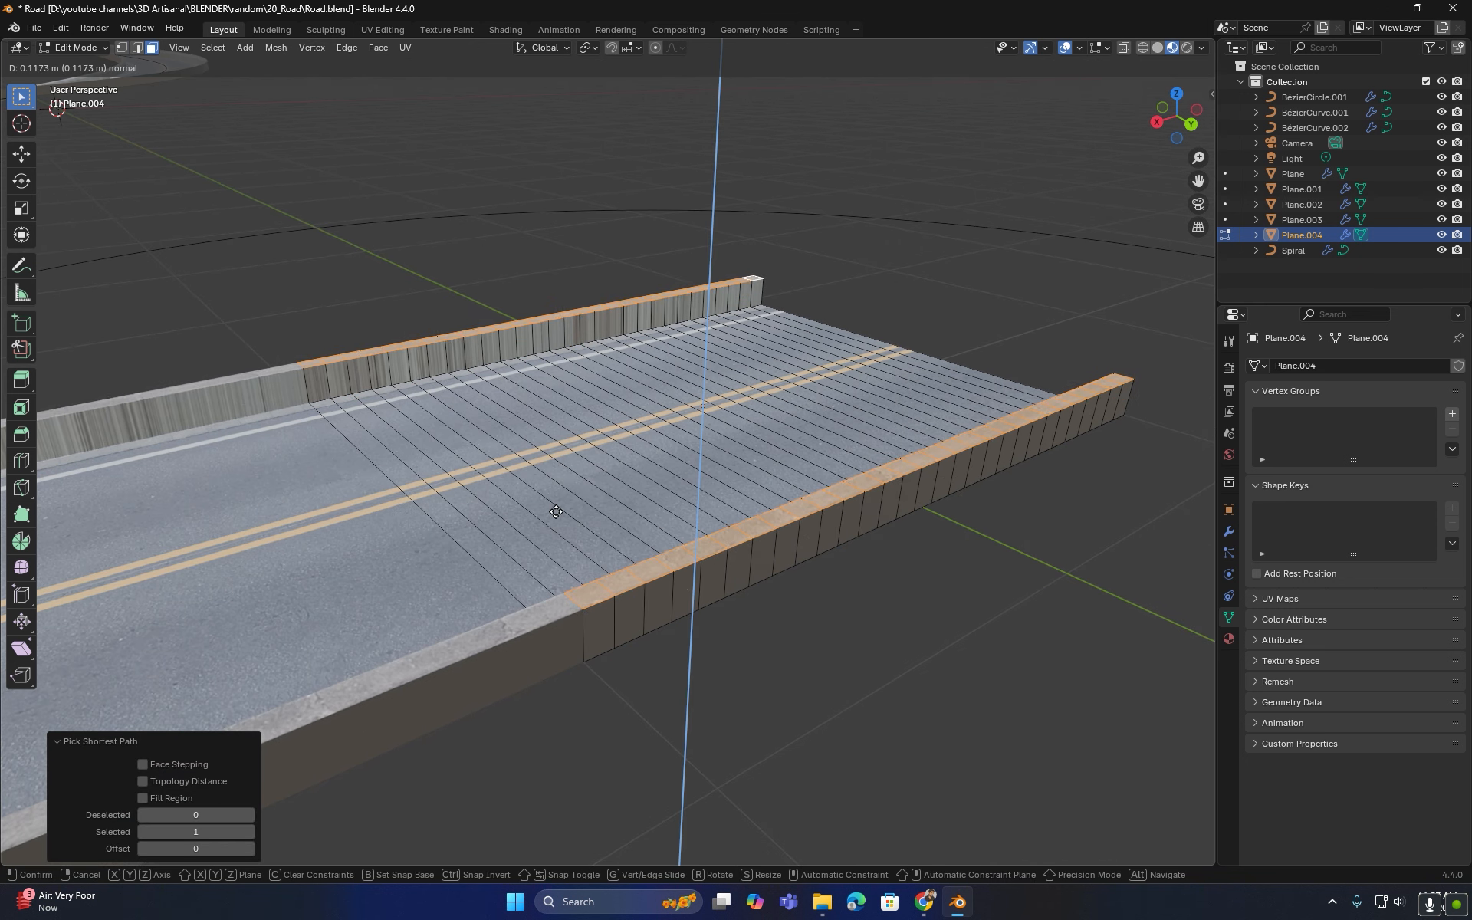
click(556, 505)
- Bevel the top edges of the circular road's side walls and leave Edit Mode
key(2)
key(alt+a)
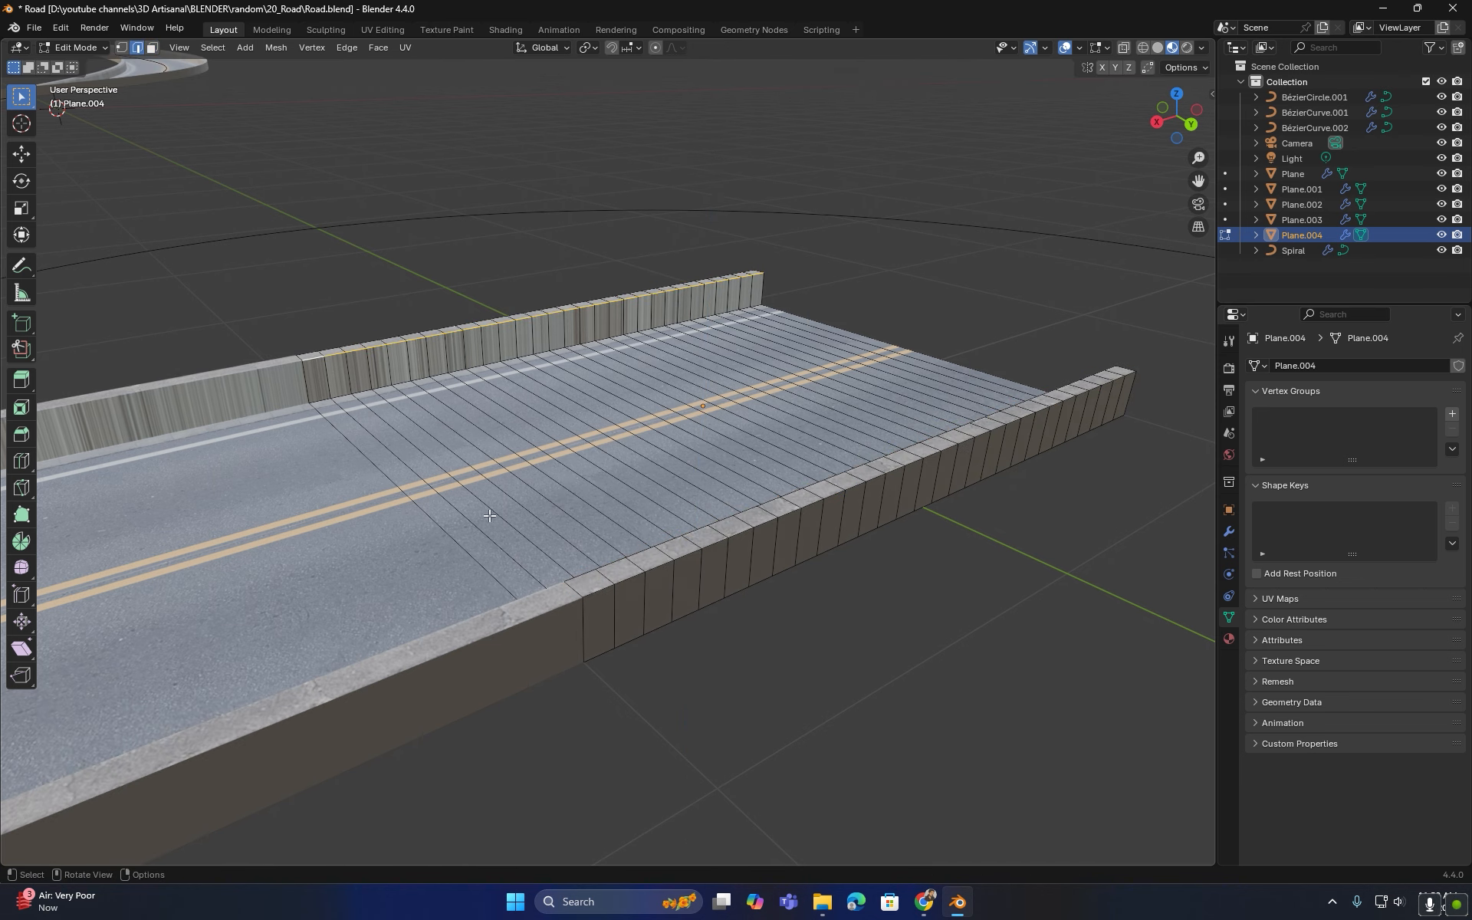
alt+shift+click(579, 579)
key(ctrl+b)
scroll(575, 584, up, 2)
click(573, 588)
key(Tab)
- In top view, select the ring road's Bézier circle and enter its Edit Mode
scroll(559, 566, down, 5)
click(597, 524)
middle_drag(596, 524, 468, 383)
click(468, 383)
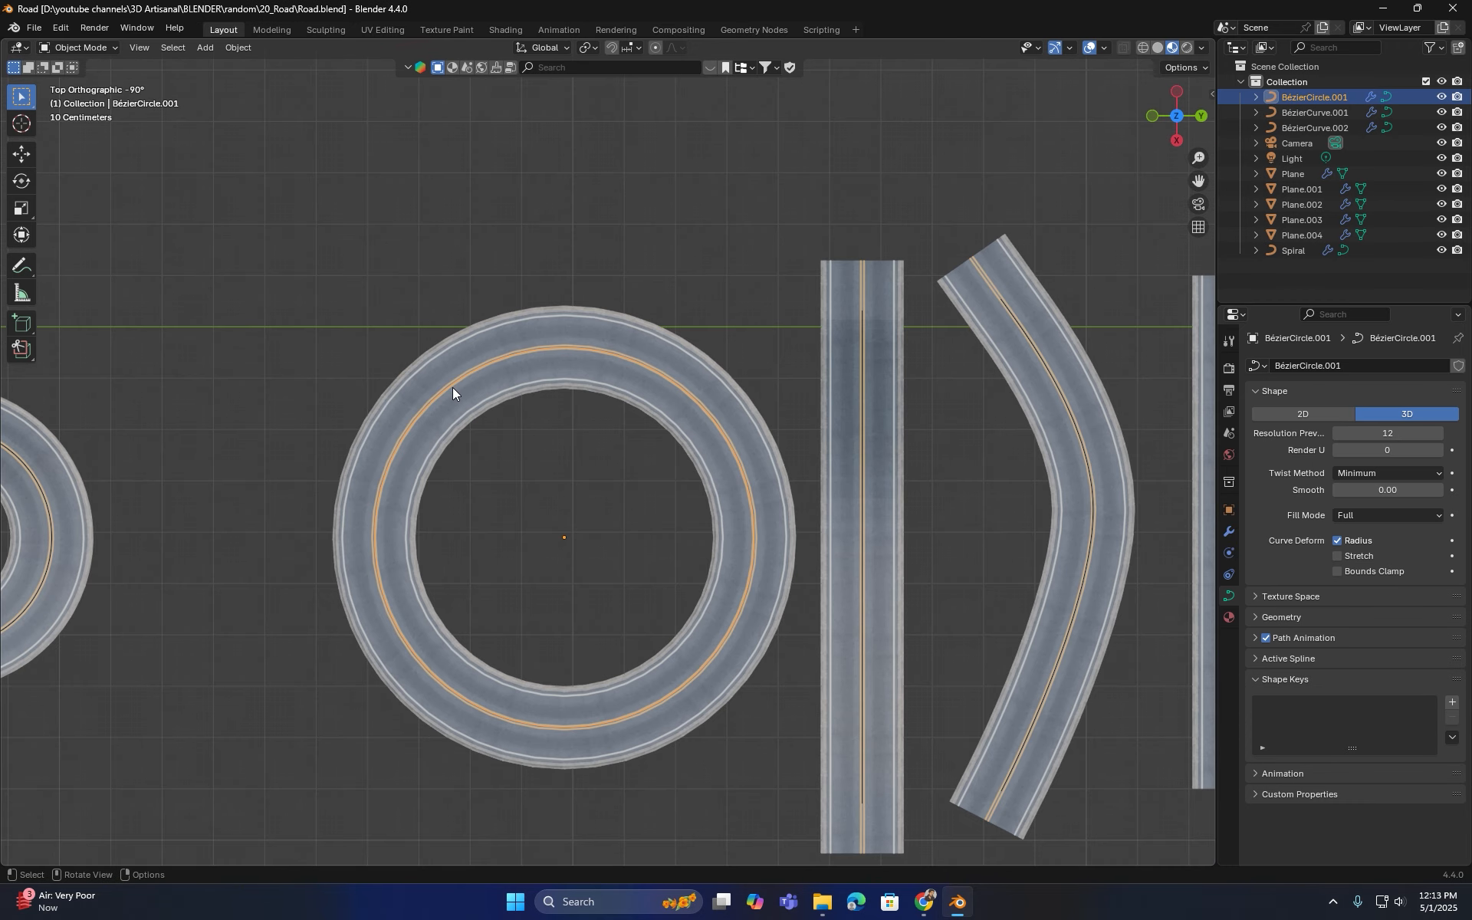
key(a)
key(alt+a)
key(Tab)
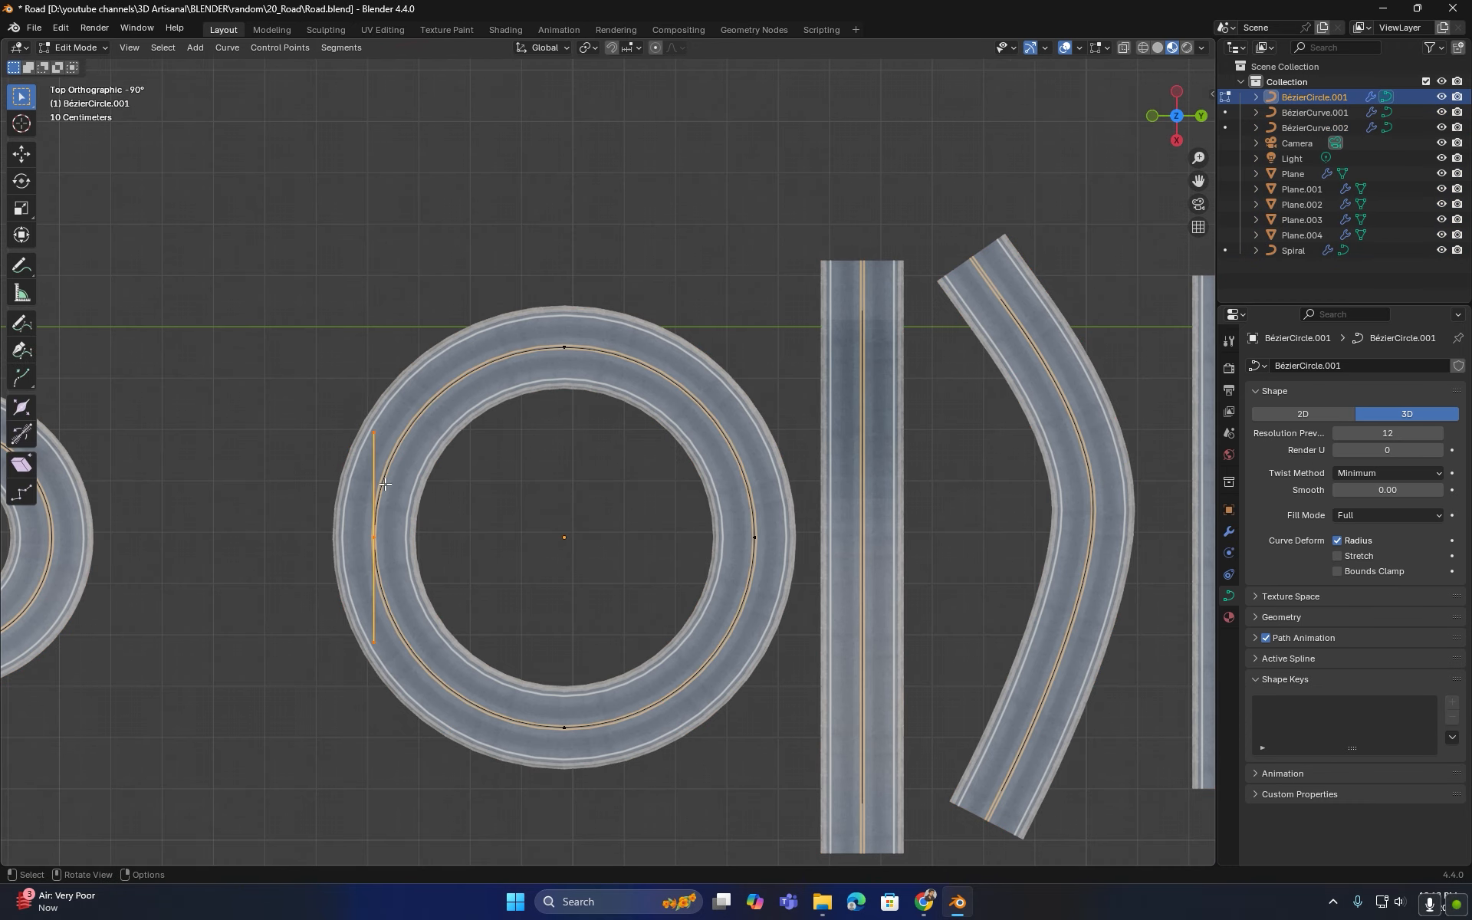
shift+middle_drag(410, 548, 493, 557)
key(g)
key(y)
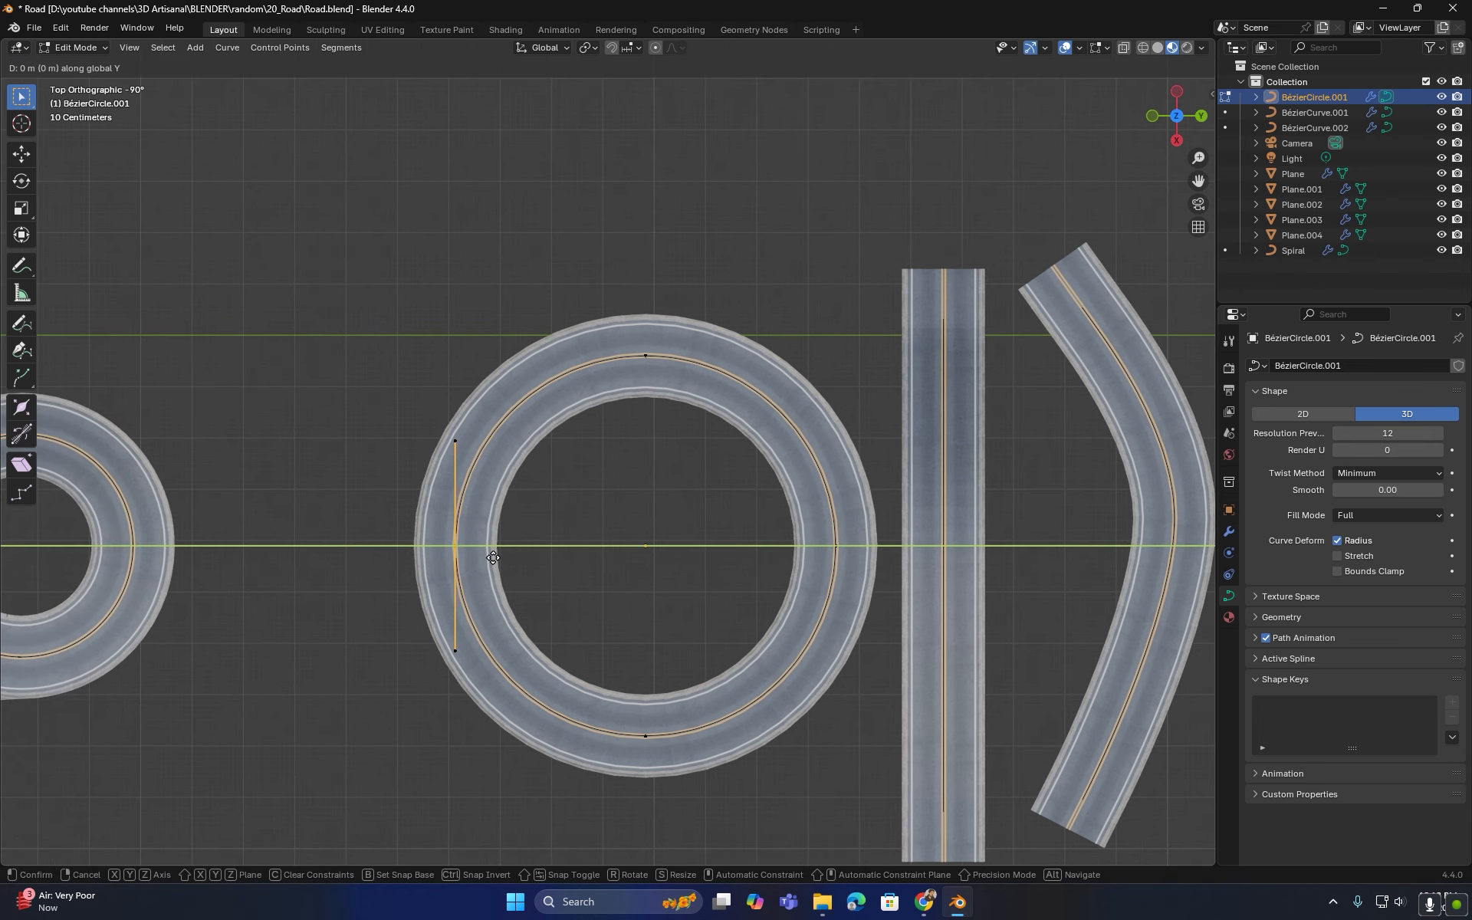
right_click(245, 559)
- Move the circle's top control point about 2.76 m along negative X to stretch it into an oval
click(646, 355)
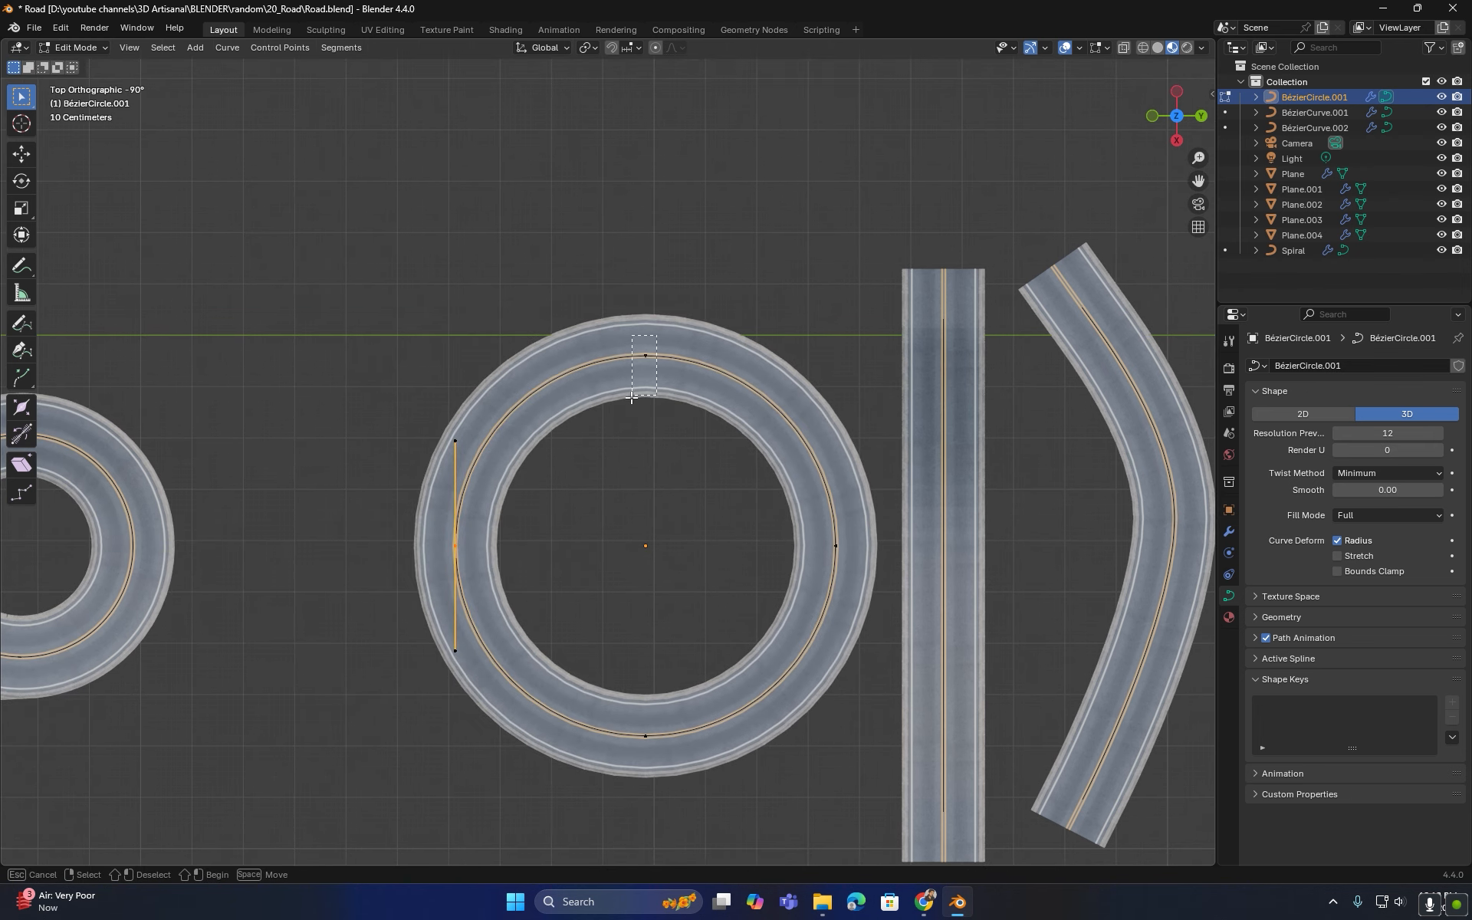
shift+middle_drag(646, 355, 597, 443)
key(g)
key(x)
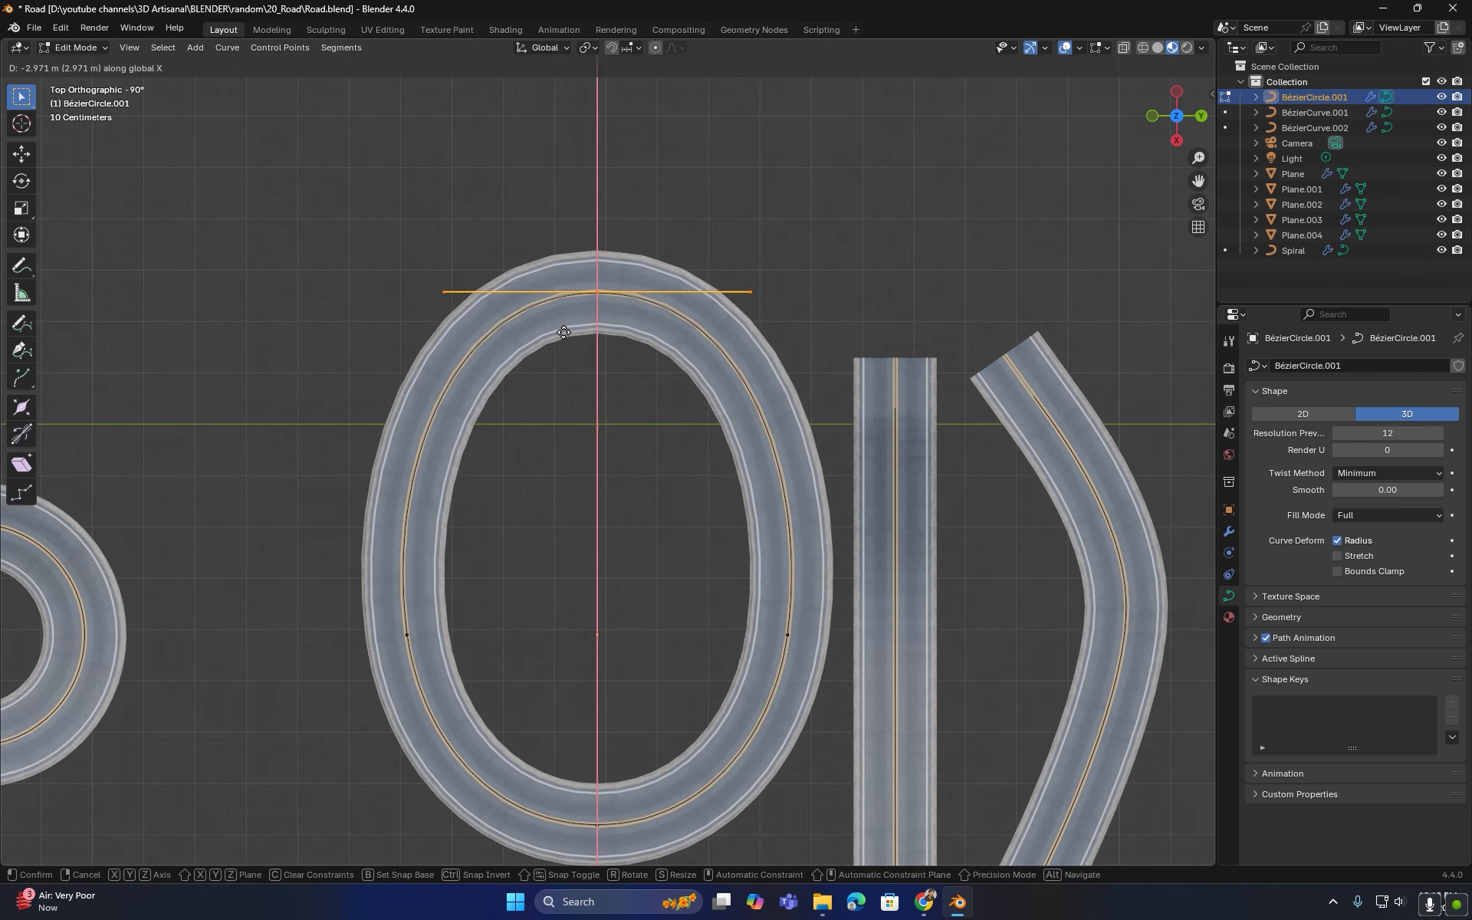
click(569, 338)
- Pull the top of the curve further out to form a long narrow loop
shift+middle_drag(569, 338, 514, 551)
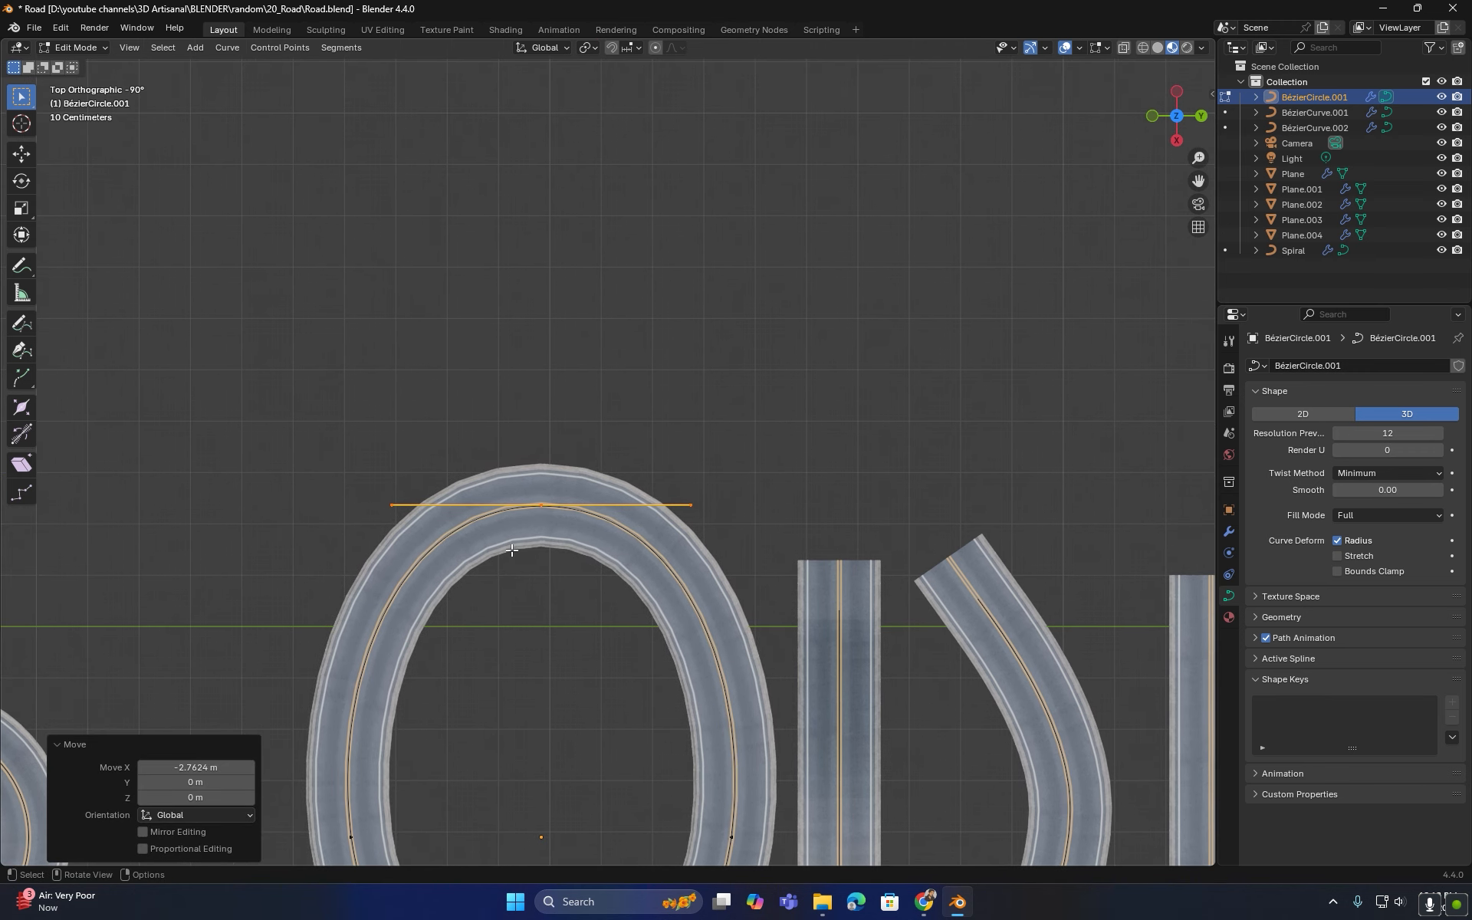
key(g)
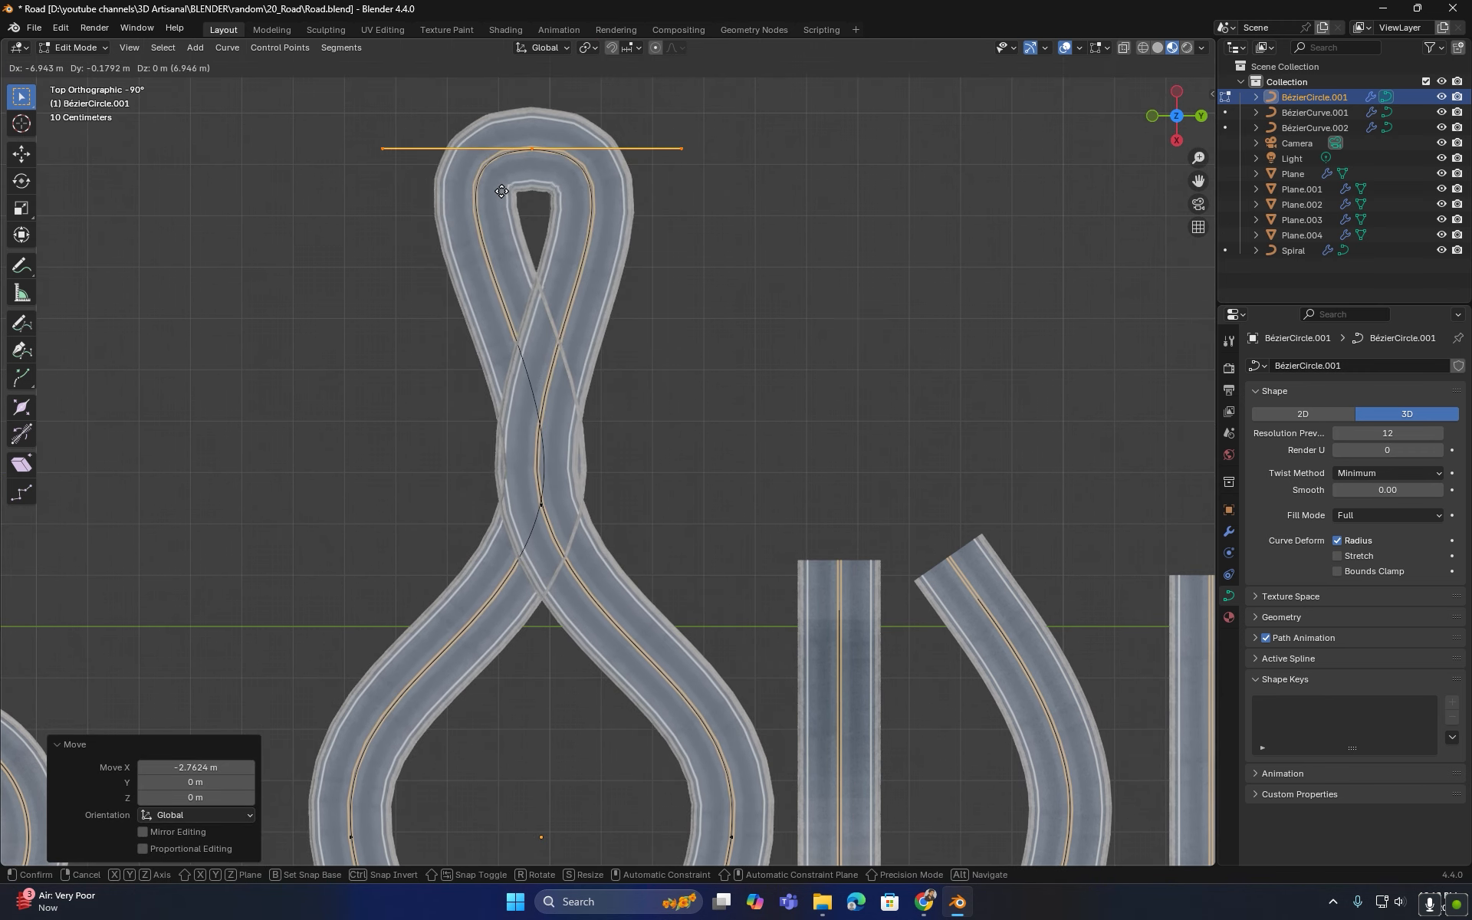
click(517, 274)
- Select the curve's middle control point and move it sideways to open the loop into a winding shape
click(540, 507)
scroll(541, 511, down, 1)
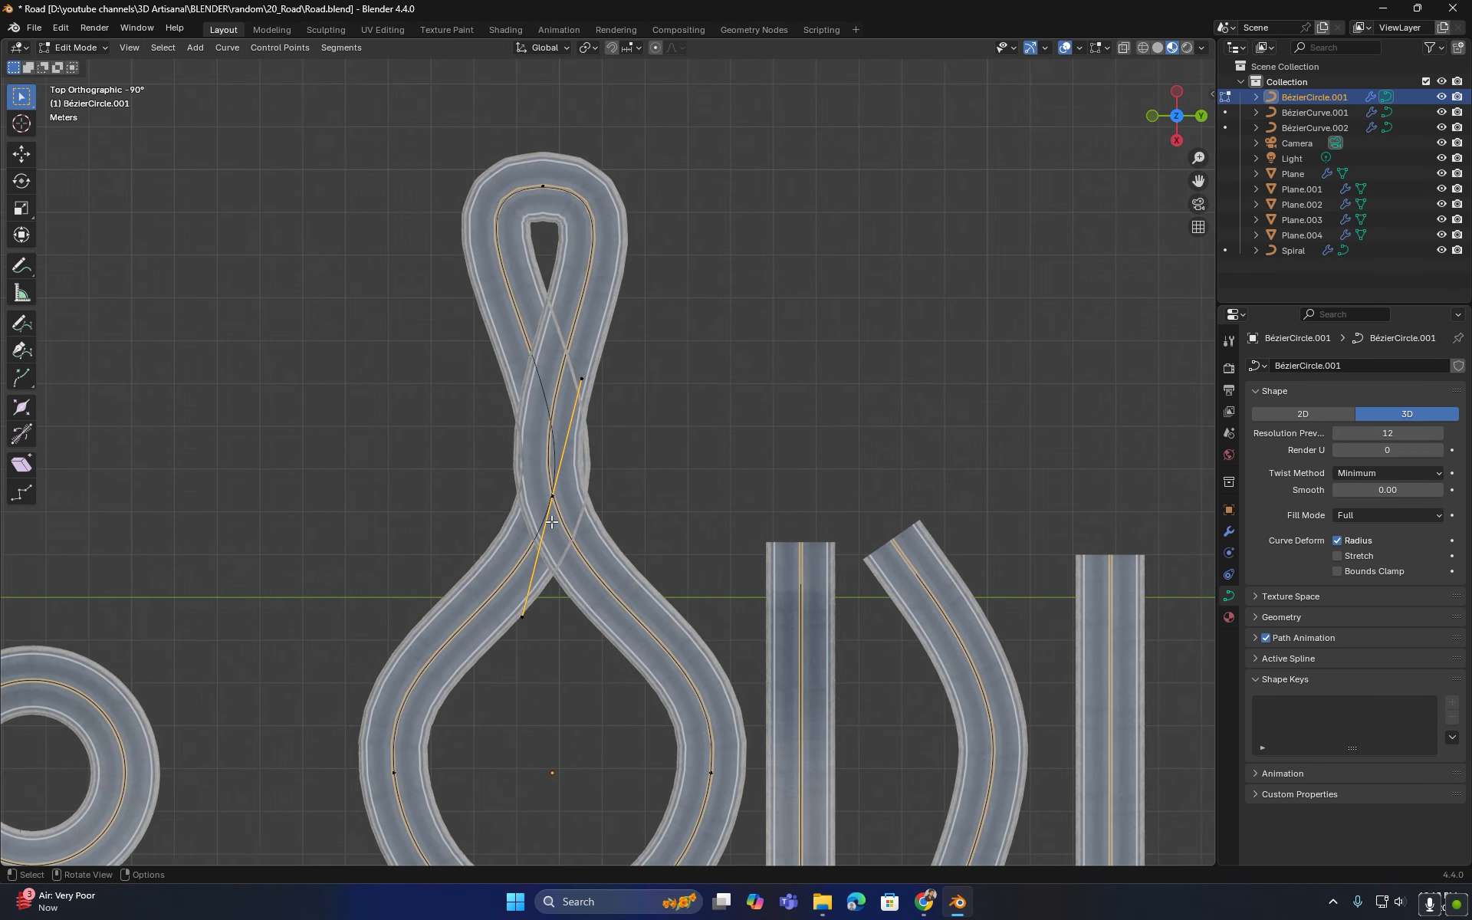
shift+middle_drag(550, 520, 545, 488)
key(g)
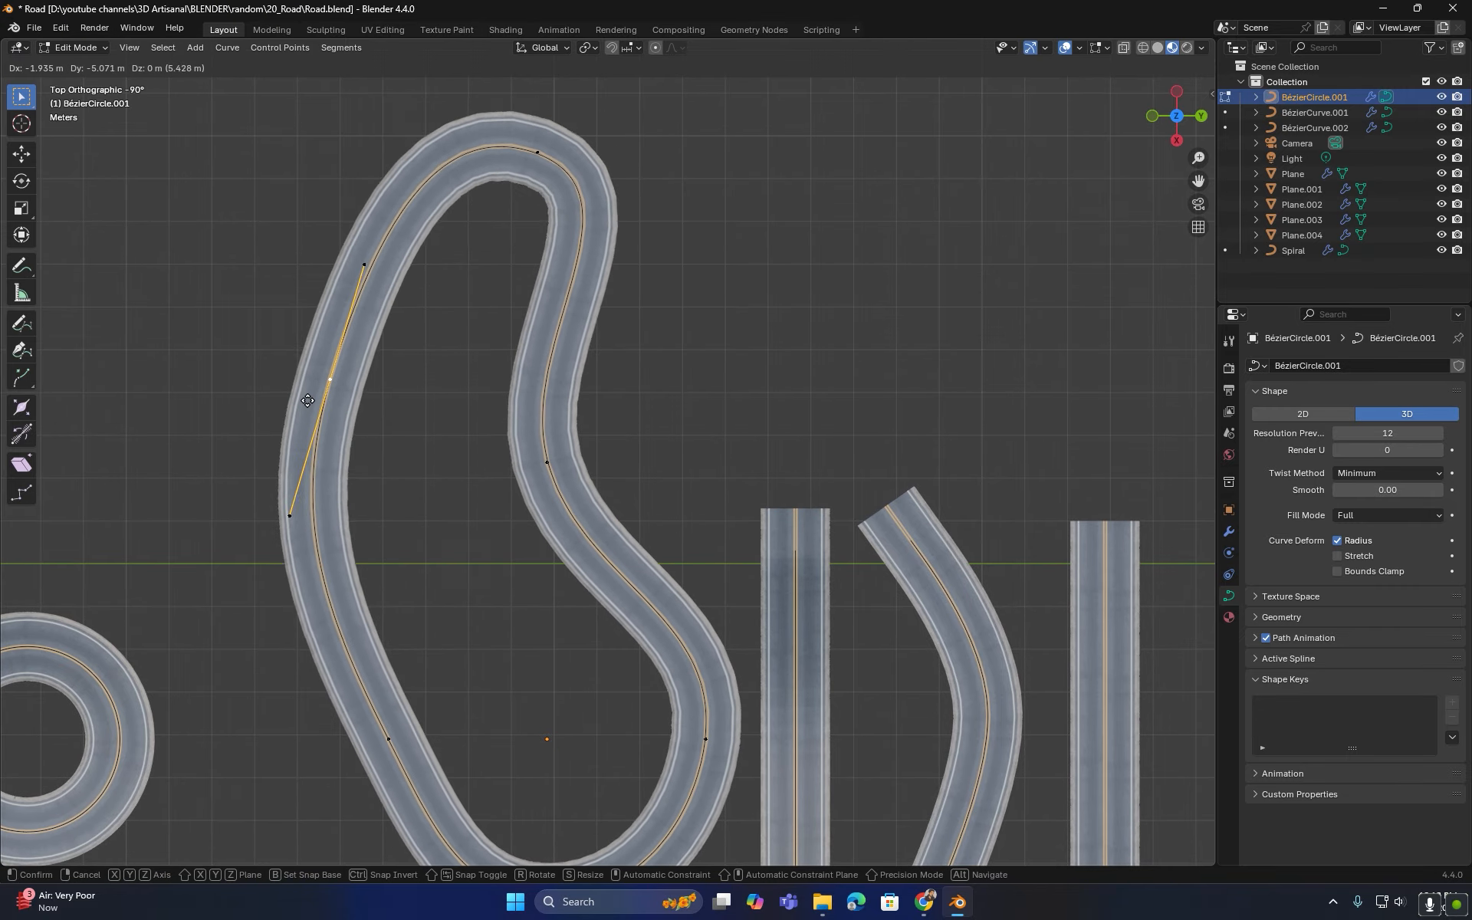
click(247, 411)
- Select the upper-left and top control points and subdivide the curve segment between them
scroll(261, 418, down, 2)
shift+middle_drag(296, 443, 296, 502)
scroll(313, 481, up, 2)
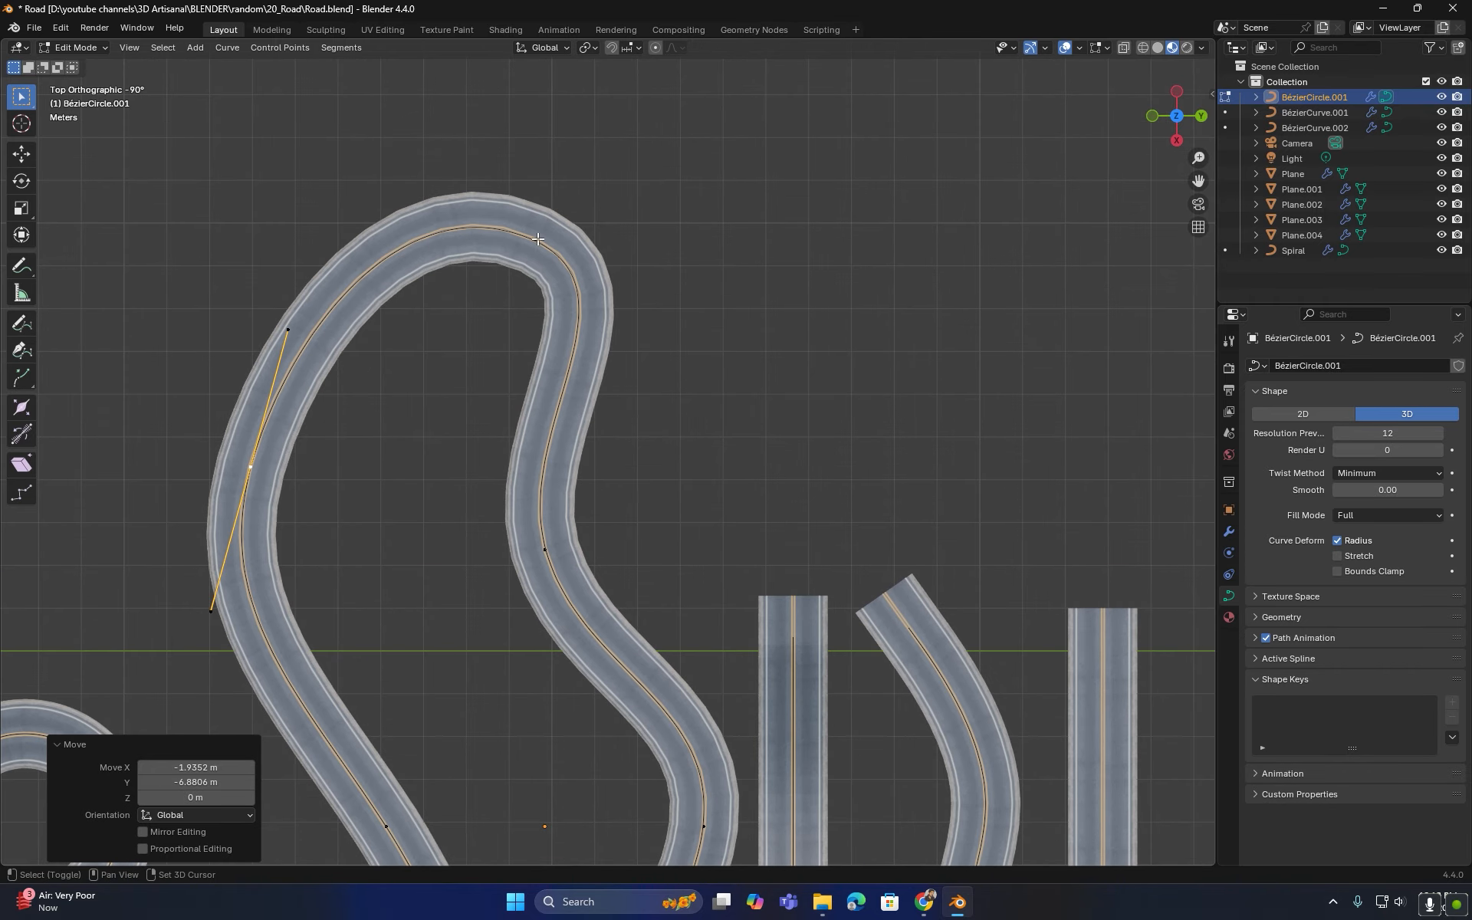
click(537, 240)
right_click(346, 290)
click(352, 290)
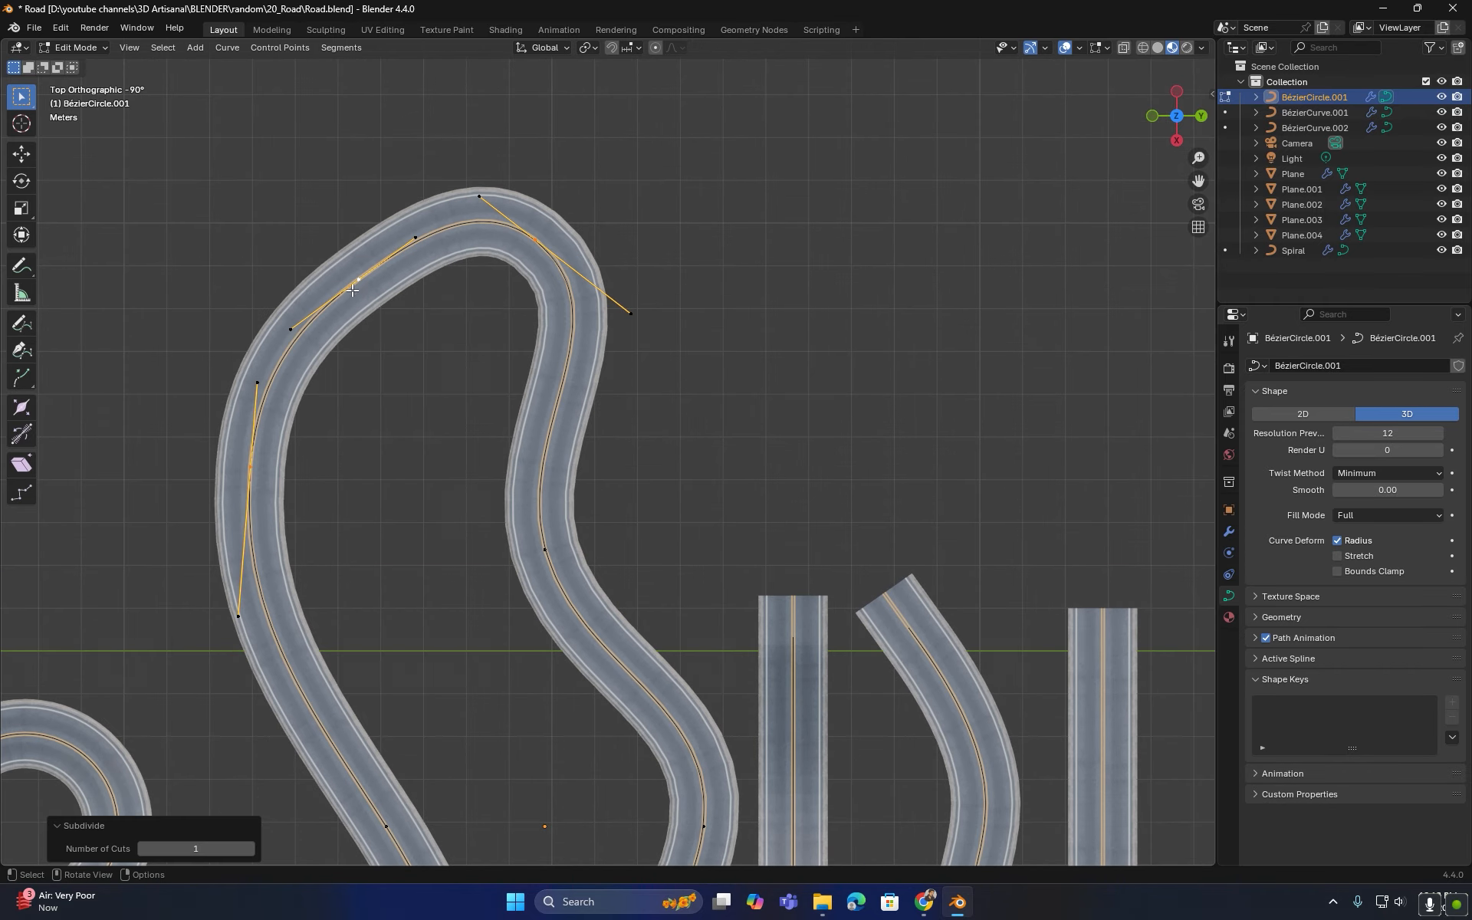
- Move the new control point up and outward to widen the curve's upper bend
click(359, 280)
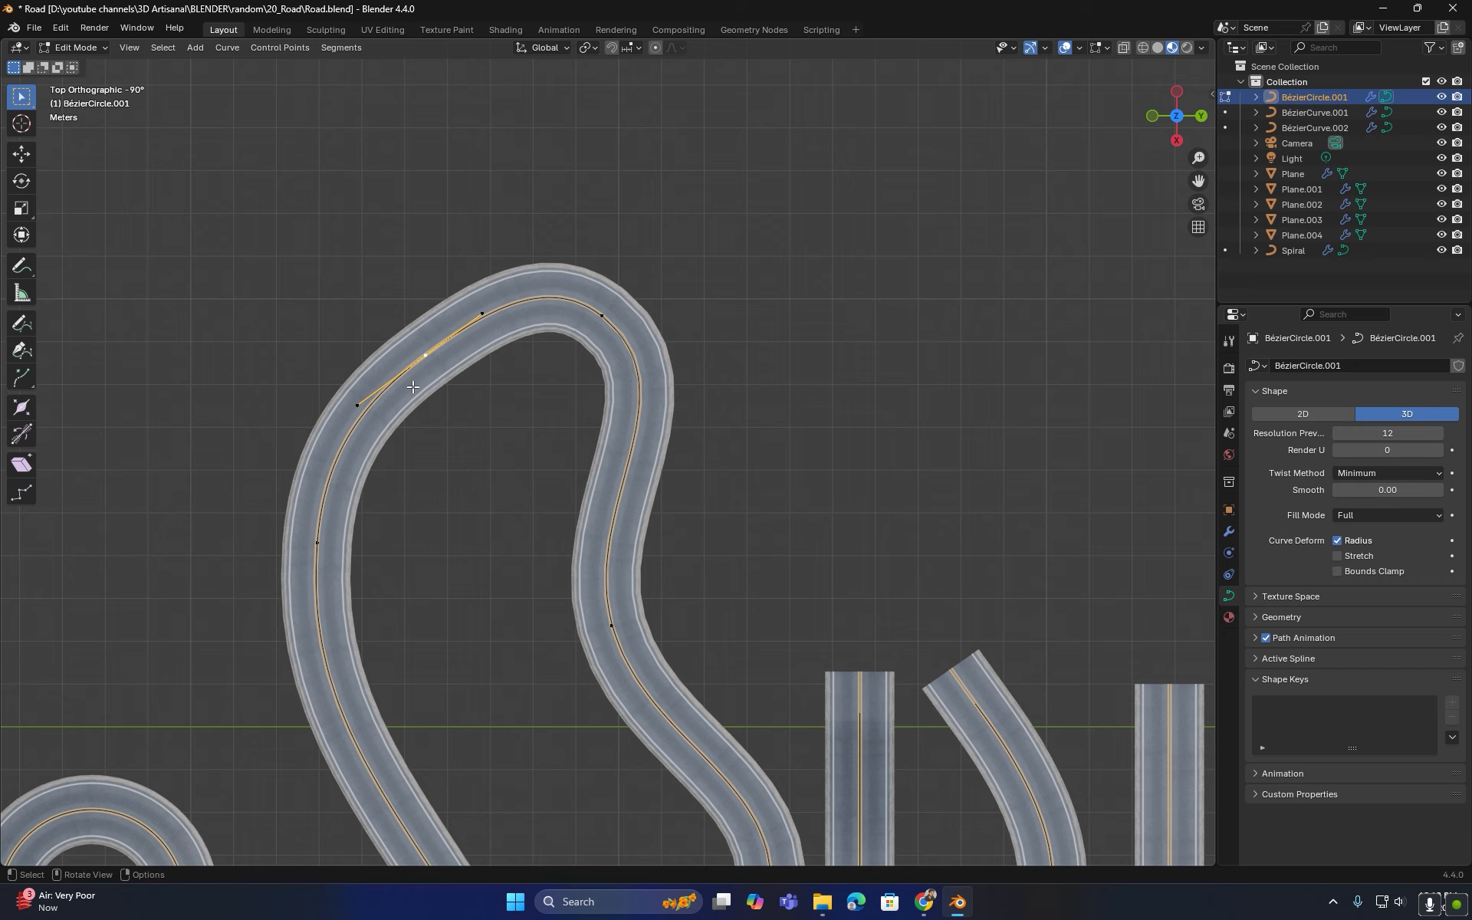
key(g)
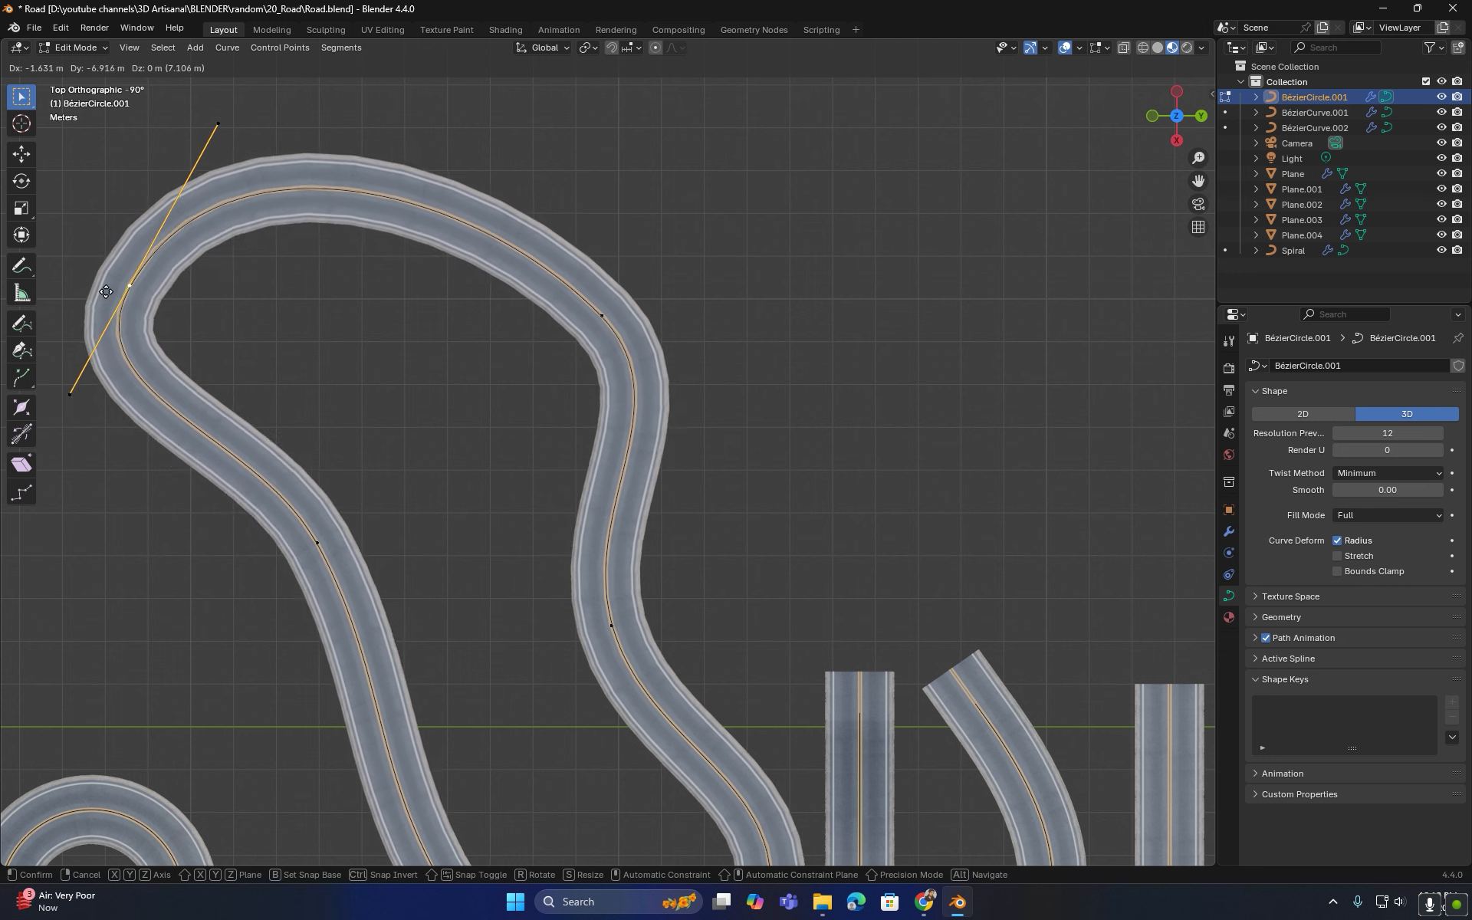
click(105, 291)
scroll(614, 327, down, 2)
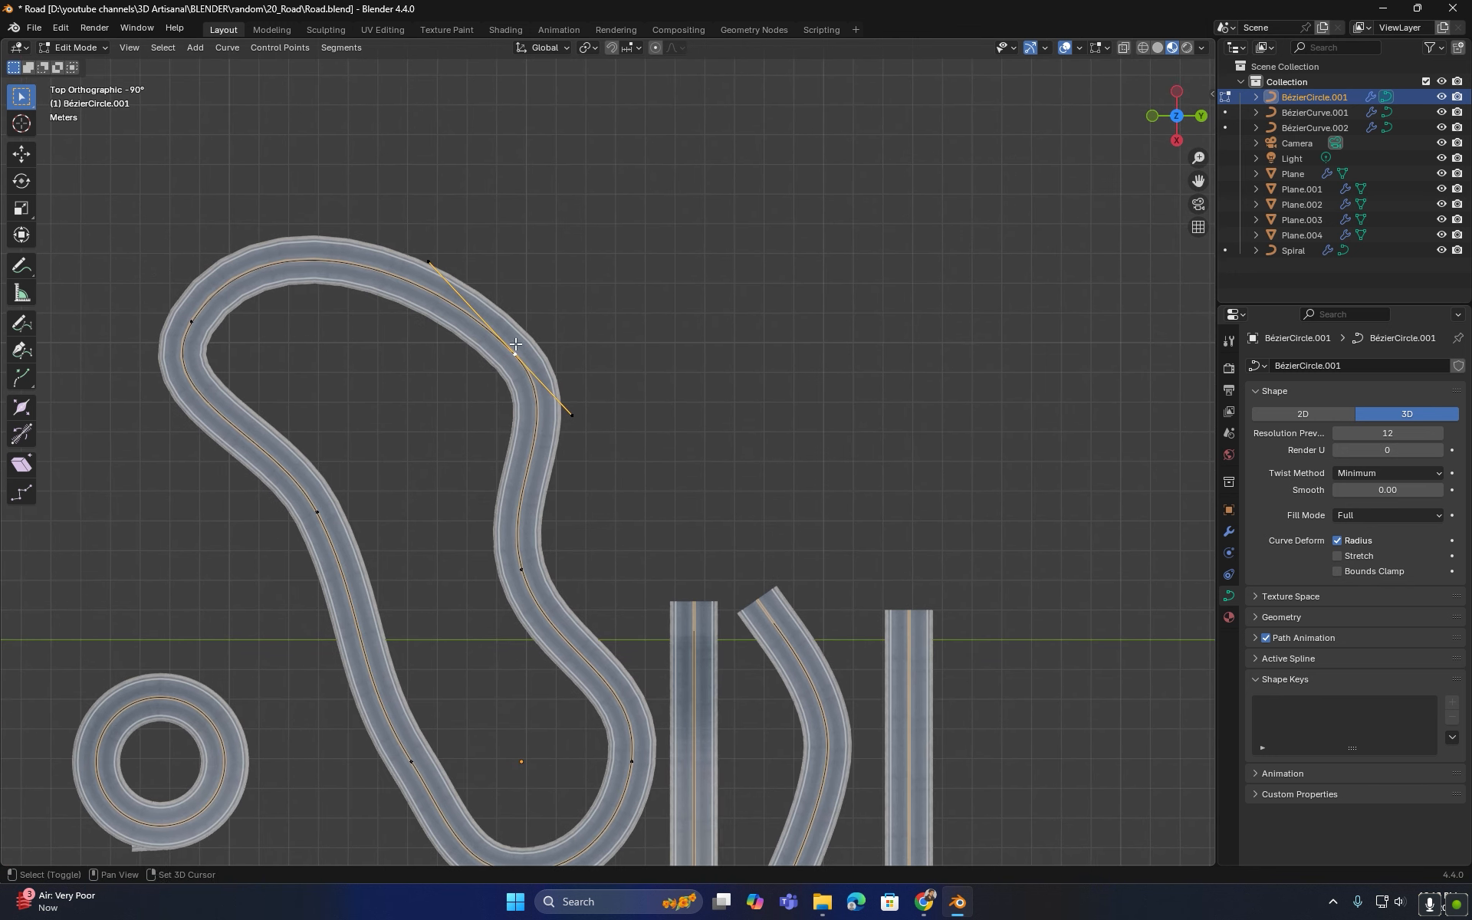
- Move the new control point again to reshape the curve's top into a wide, smooth bend
key(g)
click(684, 277)
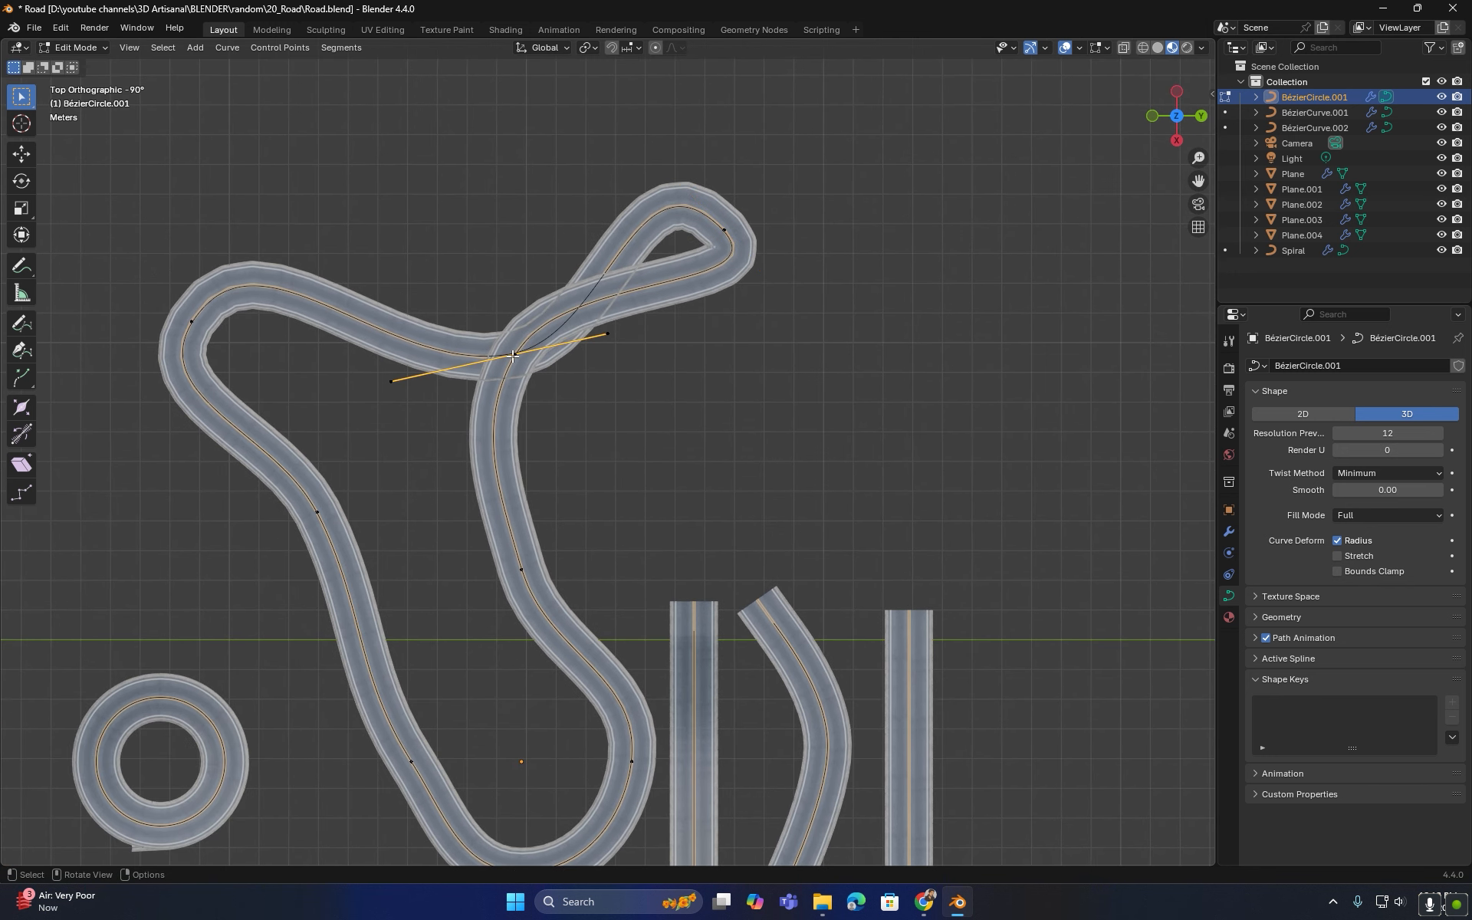
key(g)
click(448, 170)
mouse_move(521, 491)
middle_down()
mouse_move(700, 338)
mouse_move(565, 338)
mouse_move(522, 357)
mouse_move(508, 482)
middle_up()
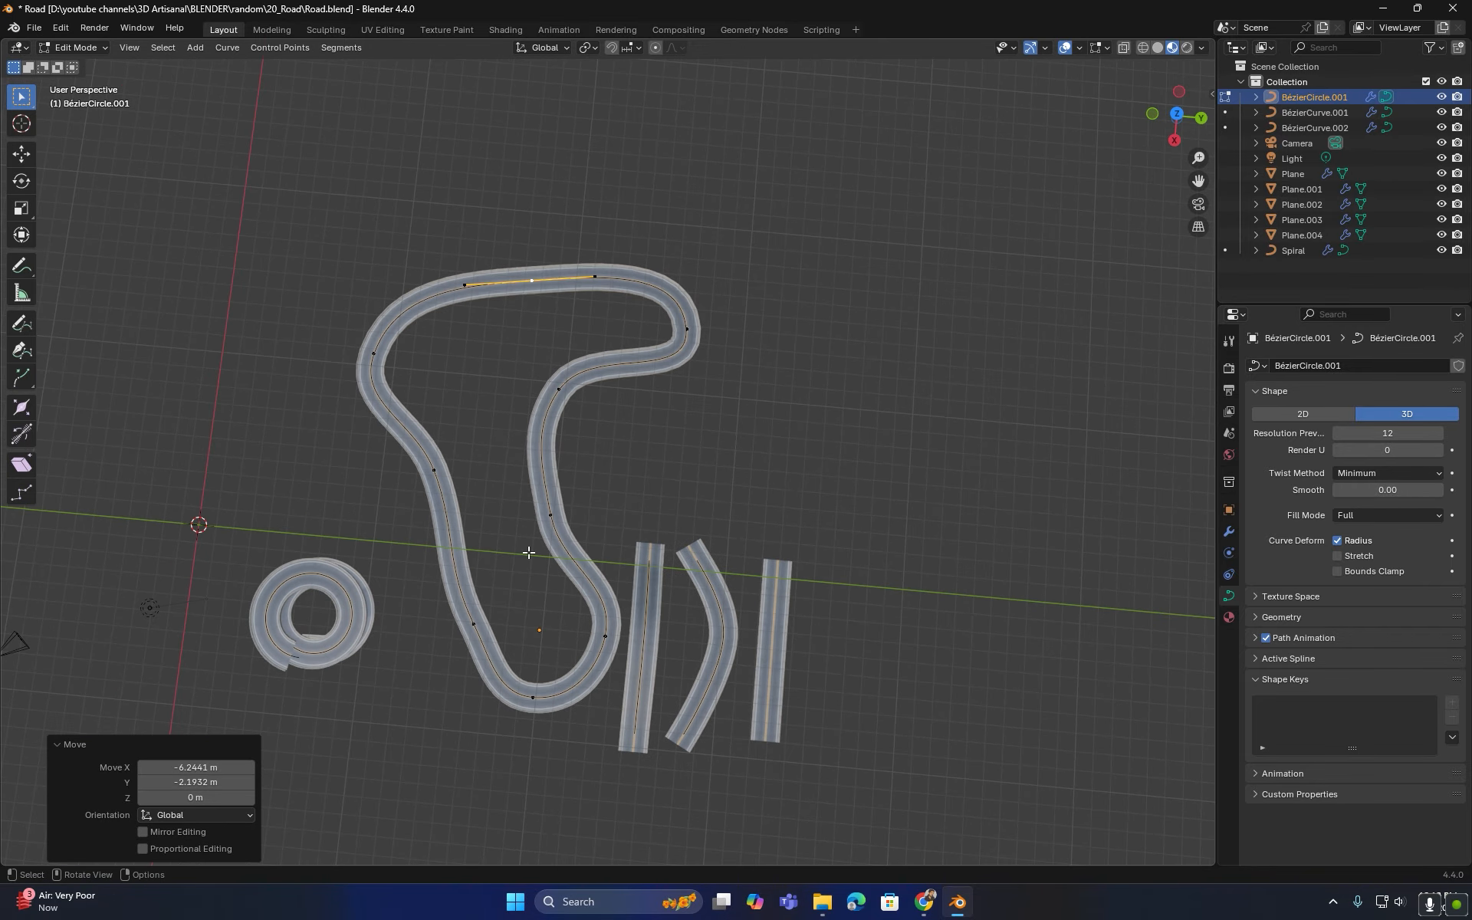
- Switch to editing the Spiral curve and move its end point about 12.5 m to stretch its straight tail
scroll(528, 552, up, 3)
middle_drag(585, 434, 487, 551)
key(Tab)
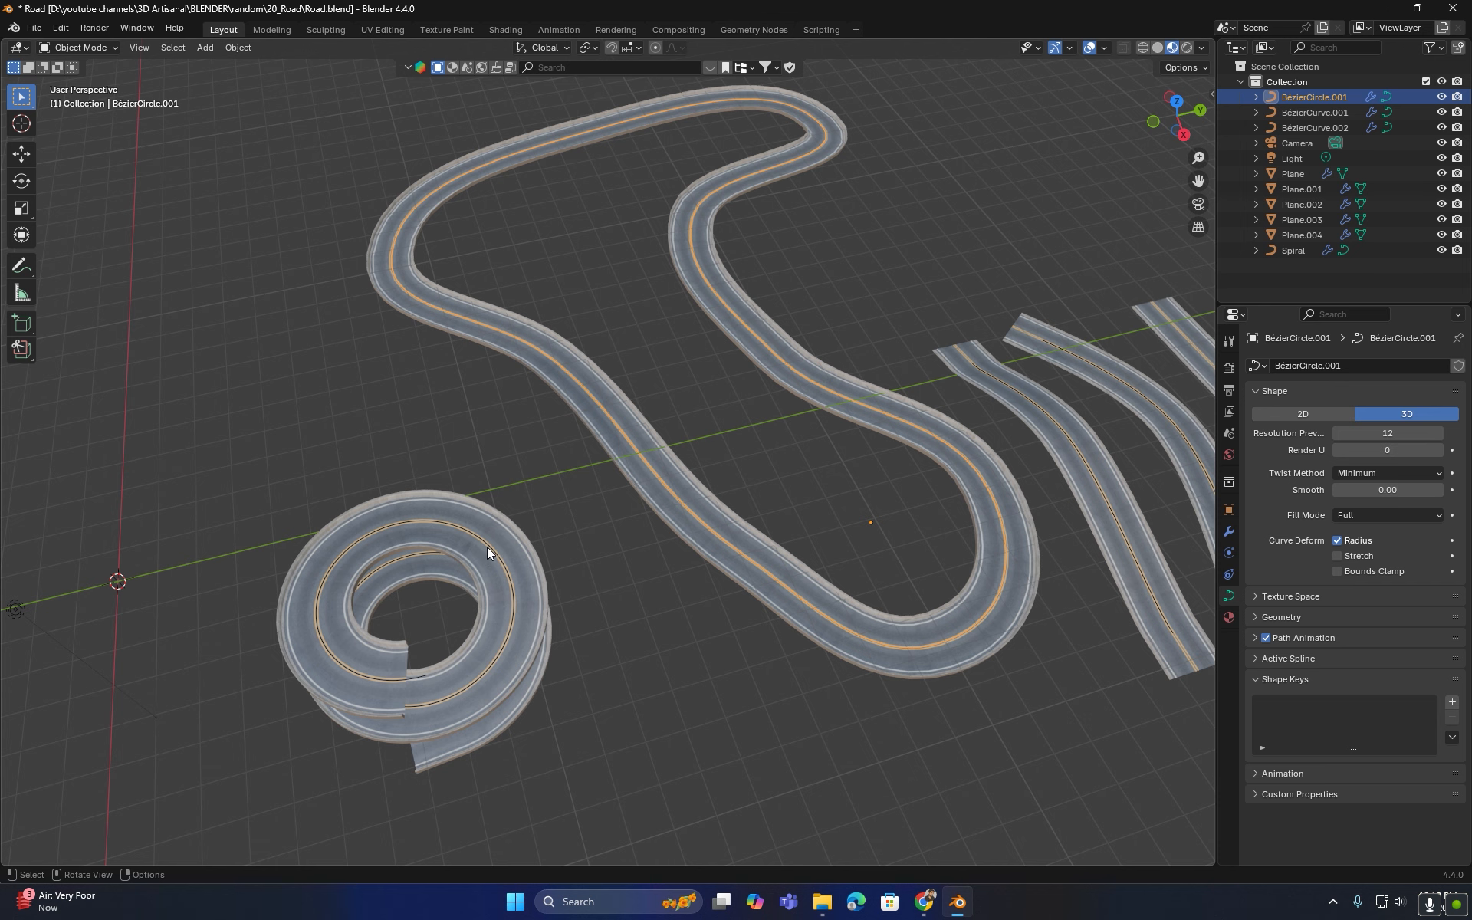
click(486, 546)
key(Tab)
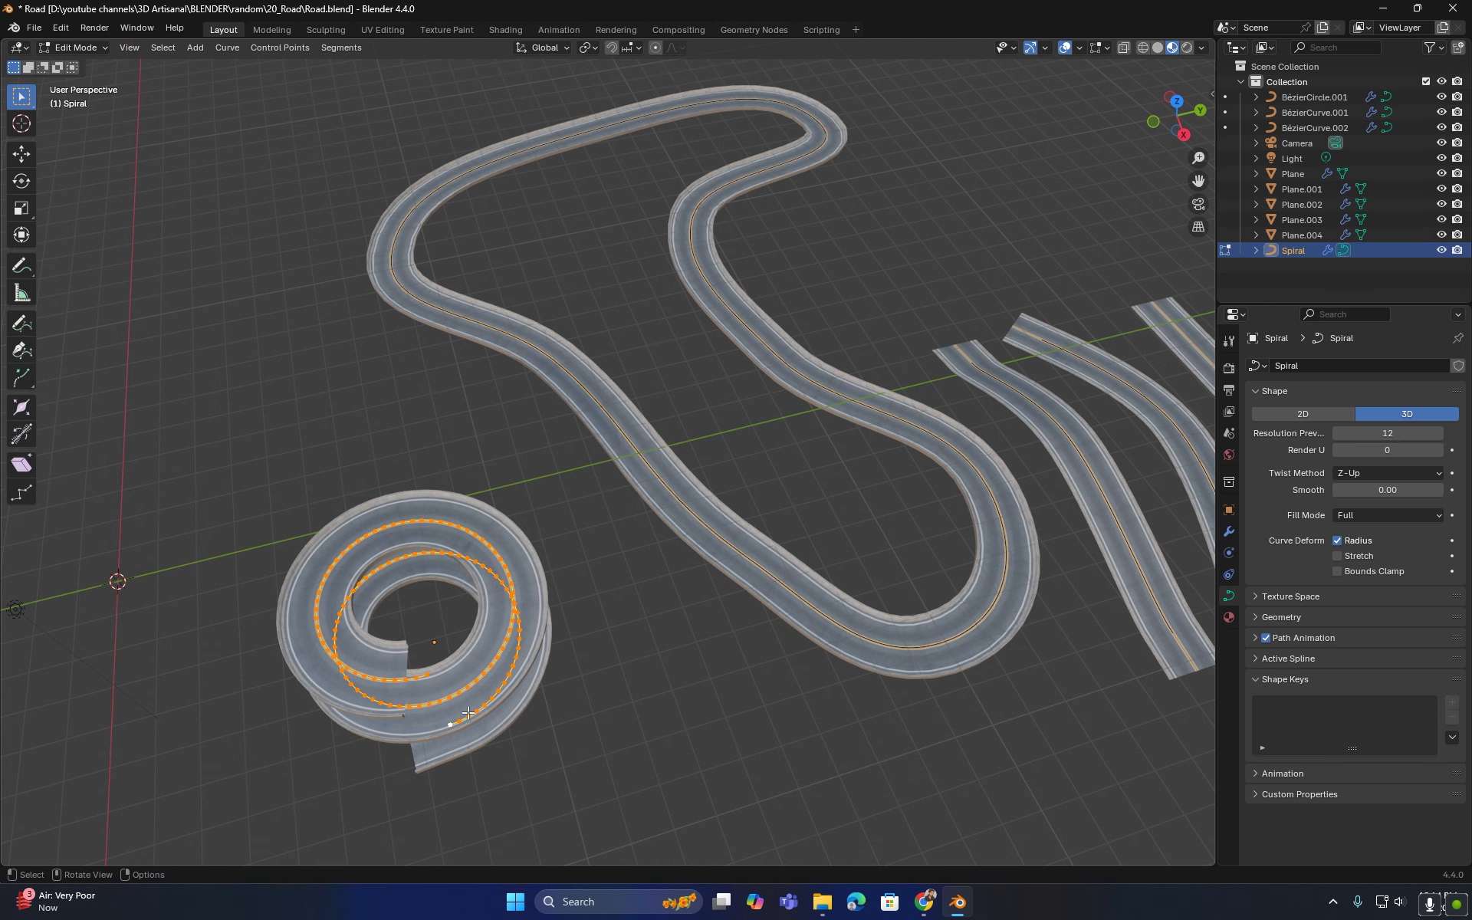
click(447, 726)
middle_drag(469, 667, 596, 572)
scroll(416, 726, up, 1)
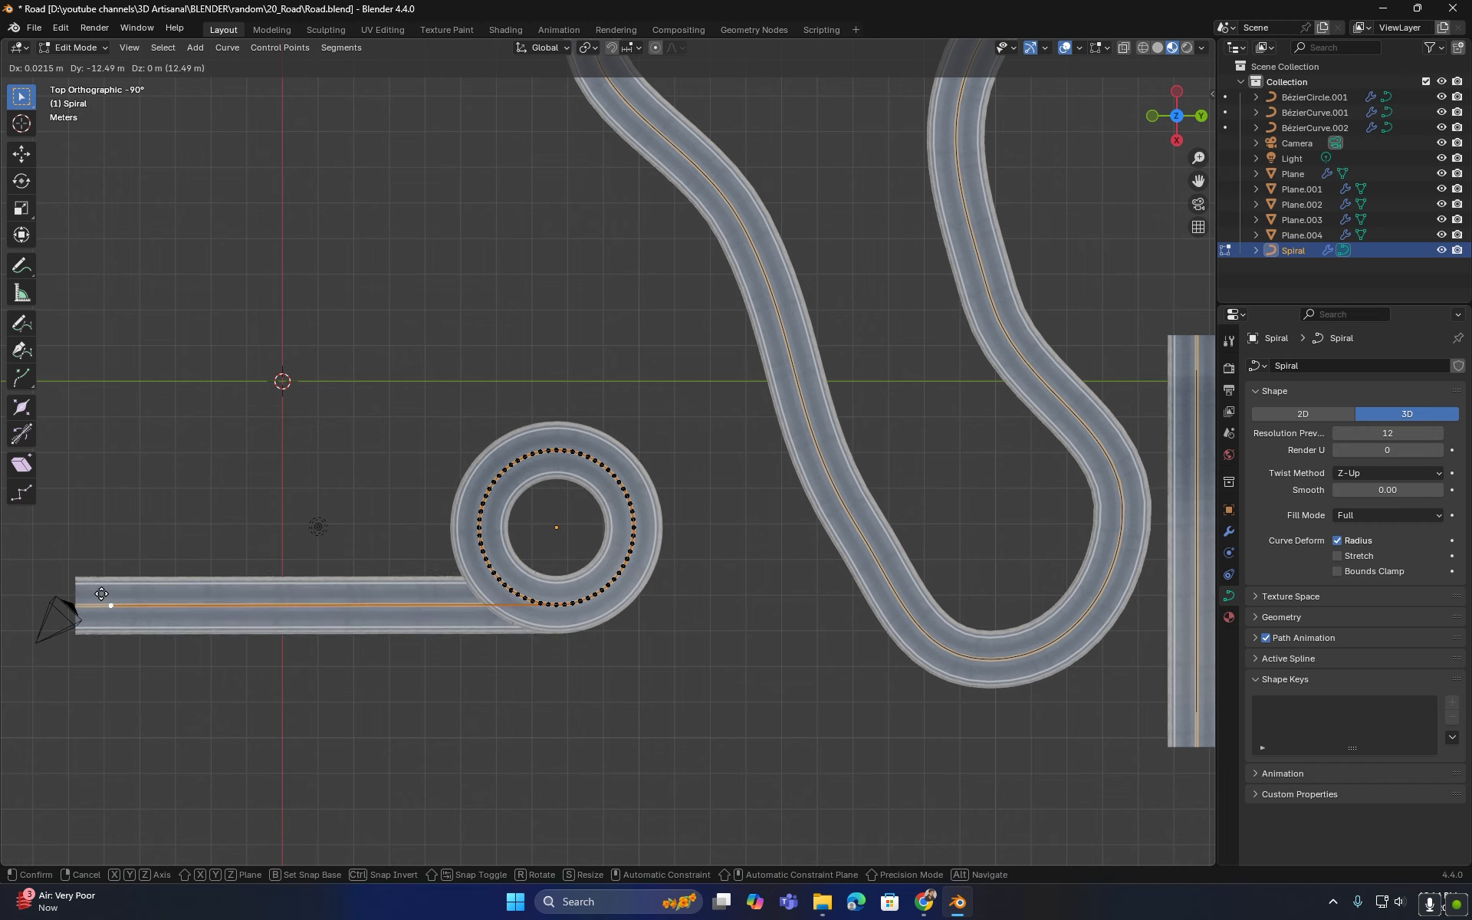
click(90, 591)
- Move the spiral's end point about 6.3 m along the Y axis and leave Edit Mode
middle_drag(89, 590, 184, 538)
middle_drag(547, 437, 398, 552)
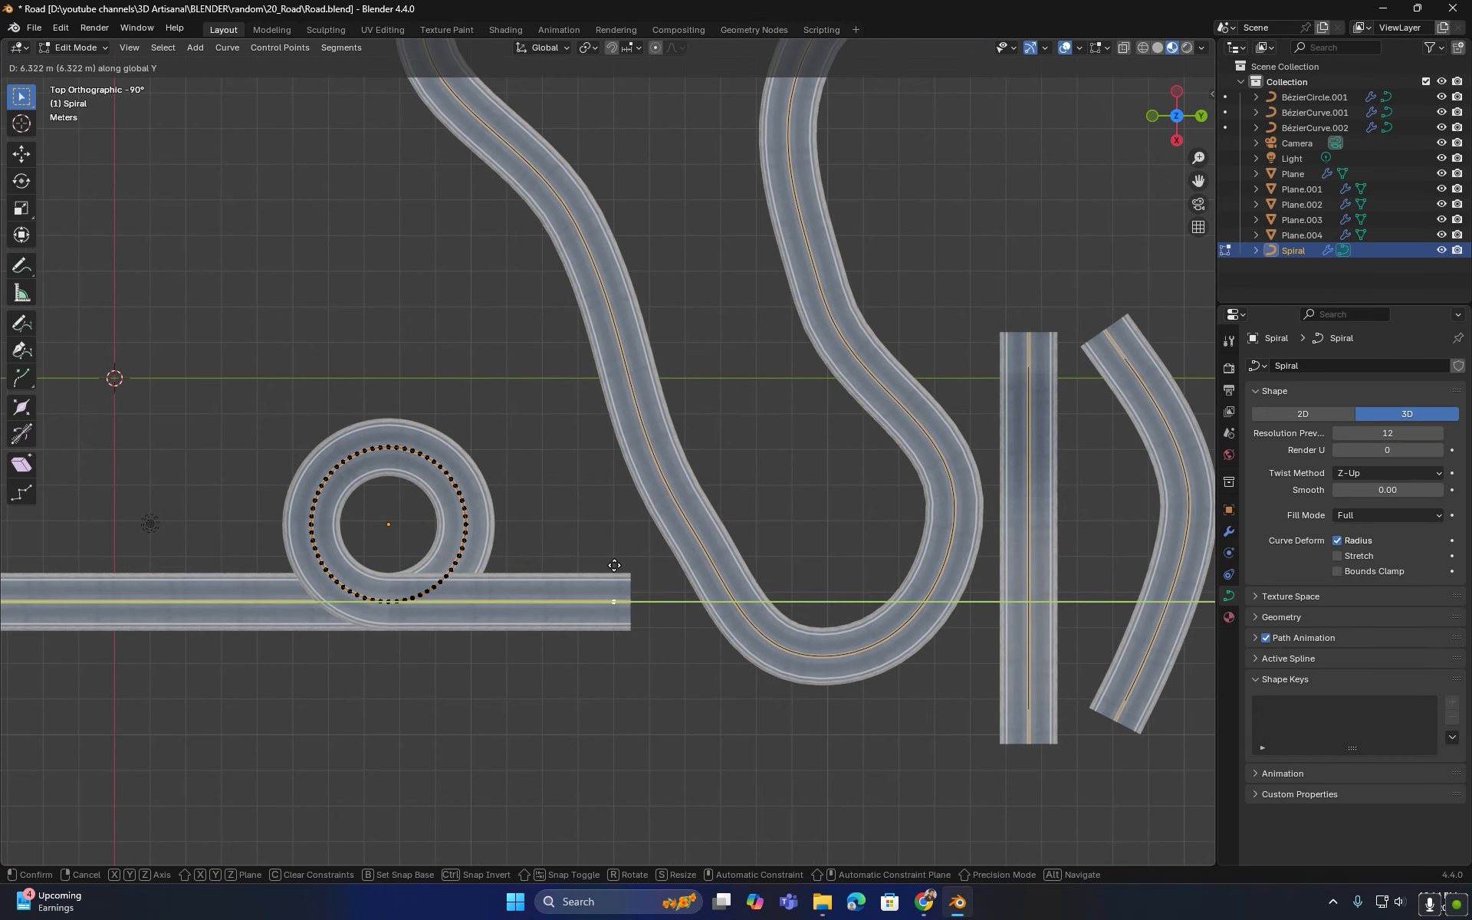
click(614, 565)
middle_drag(492, 635, 533, 540)
key(Tab)
middle_drag(543, 572, 506, 568)
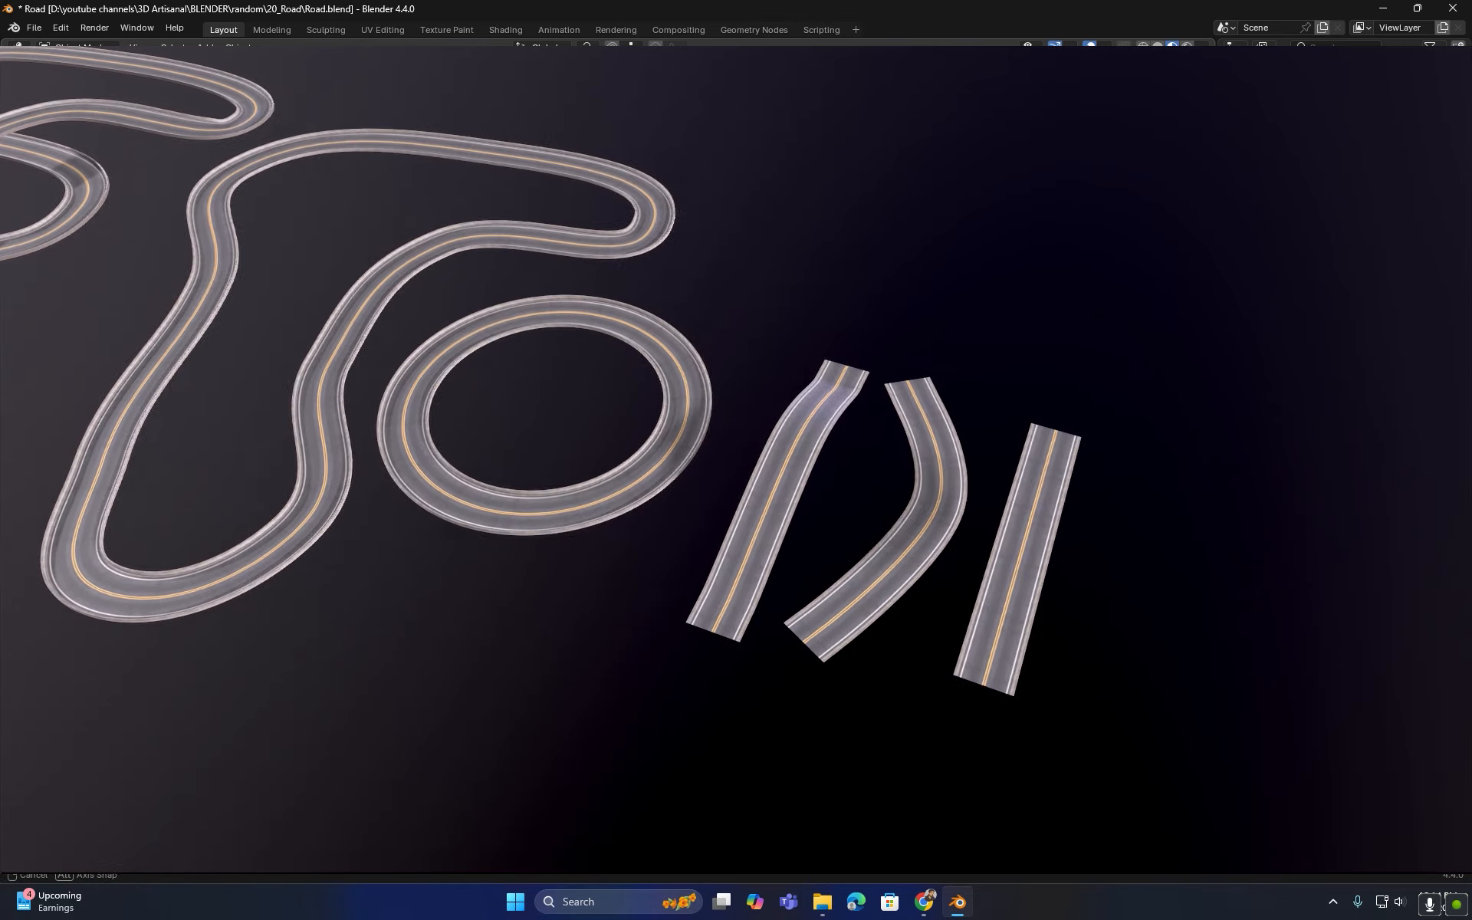